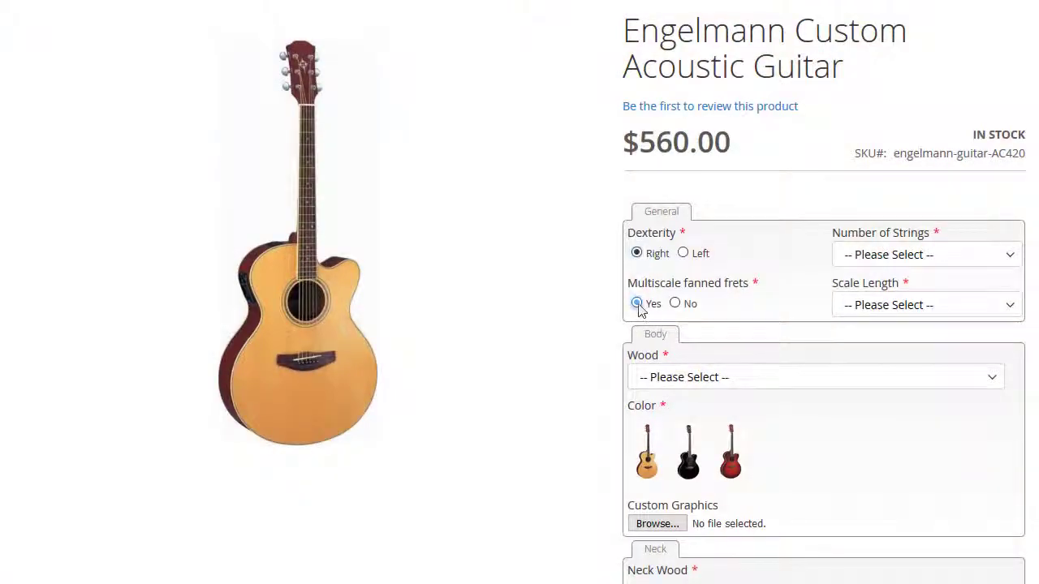
Choose multiscale fanned frets Yes, 6 strings and a 25" scale length
click(639, 303)
click(925, 255)
click(900, 295)
click(925, 304)
click(881, 364)
Select Top Wood body, red colour, the pale top wood and a Mahogany neck
click(816, 377)
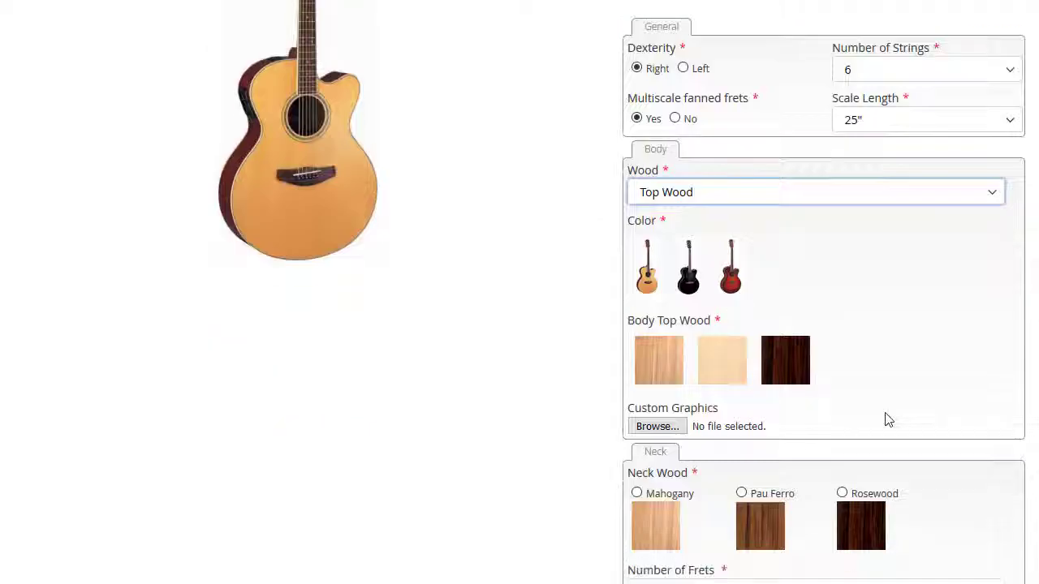
click(722, 359)
click(731, 267)
click(638, 309)
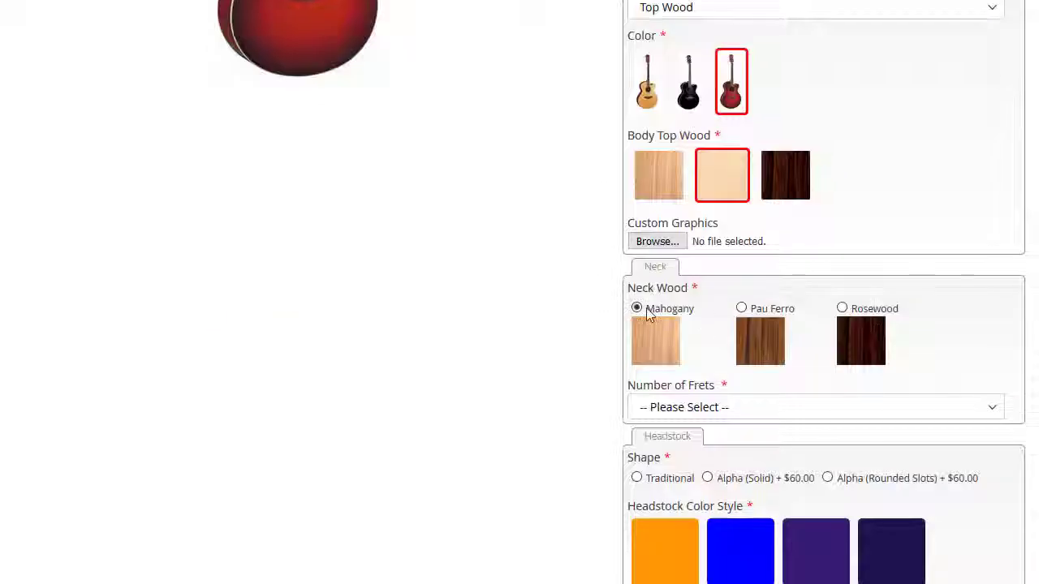
Set 18 frets in Medium/Tall and the Alpha (Solid) headstock shape
click(782, 231)
click(756, 284)
click(747, 304)
click(737, 343)
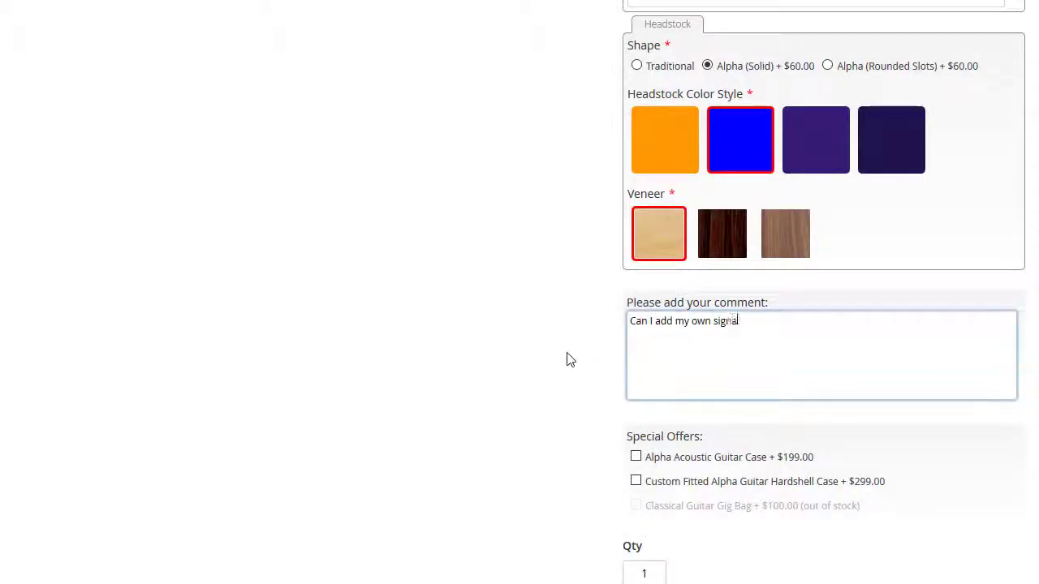
Add the Alpha Acoustic Guitar Case offer to the configured guitar
scroll(568, 359, down, 1)
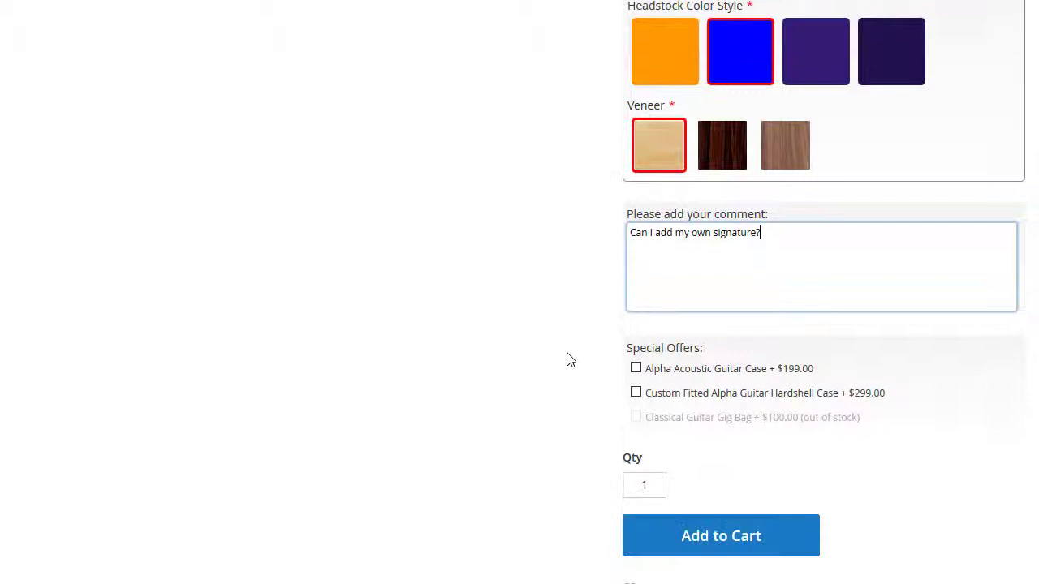
click(636, 365)
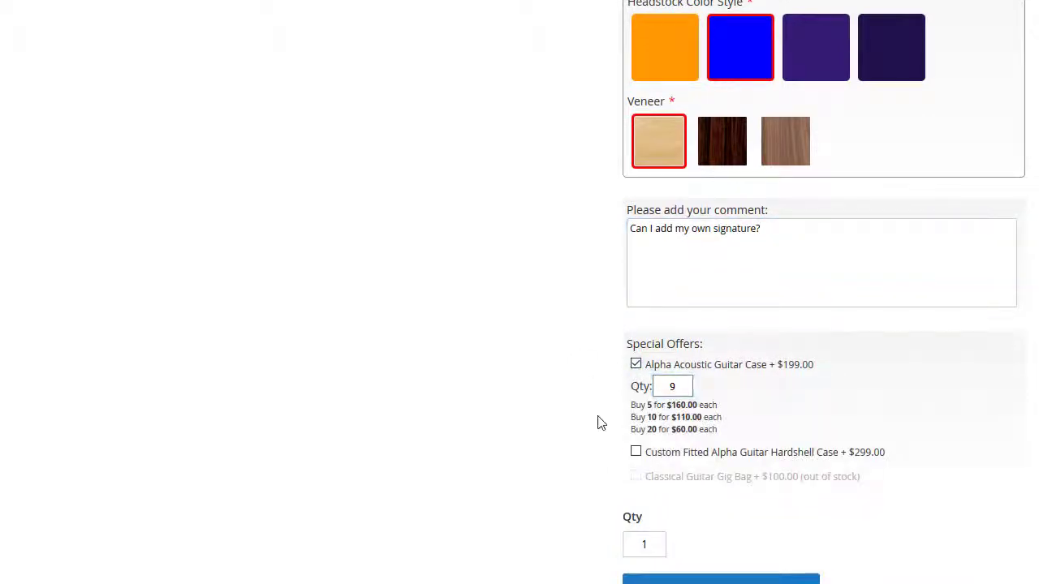
scroll(597, 423, down, 1)
scroll(597, 423, up, 10)
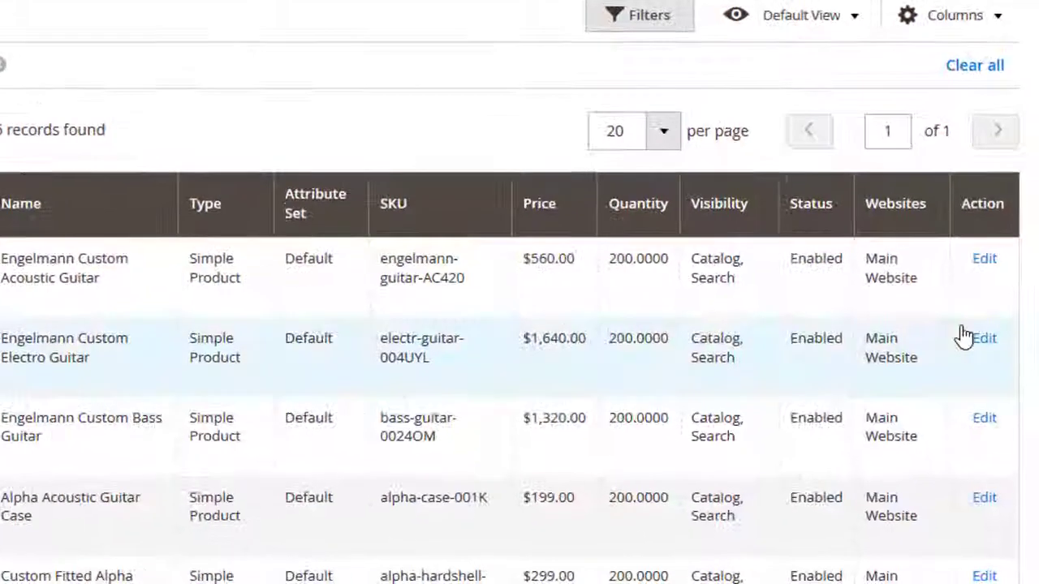
Edit the Engelmann Custom Acoustic Guitar and expand its Dynamic Product Options settings
click(988, 262)
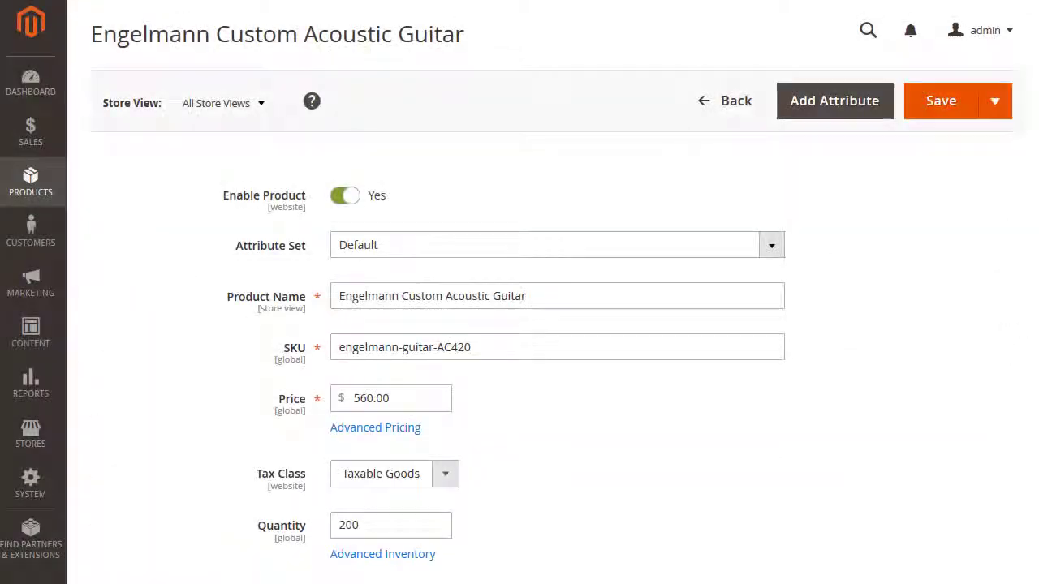
scroll(1003, 348, down, 10)
scroll(882, 284, down, 8)
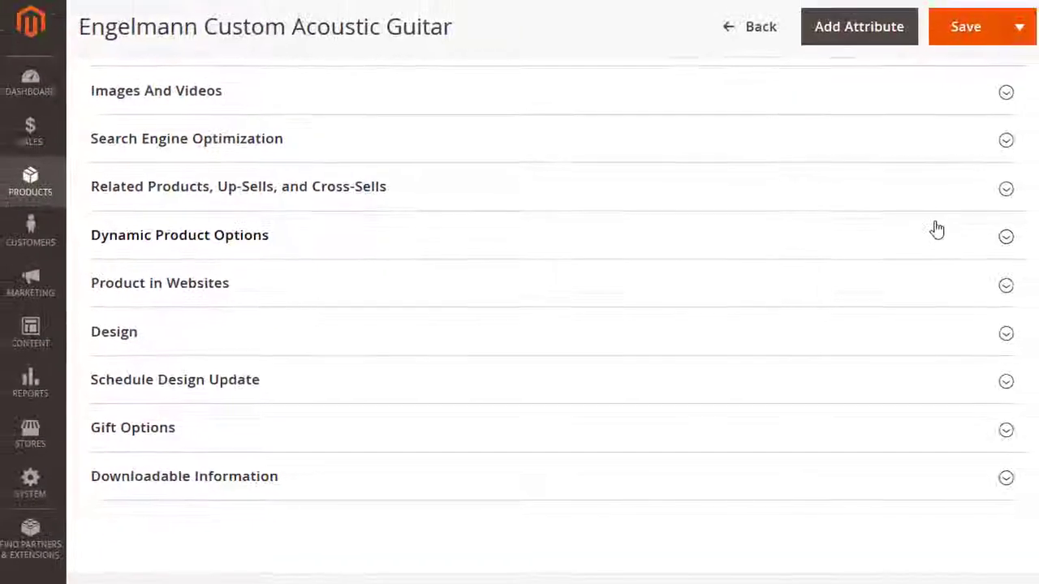
click(958, 244)
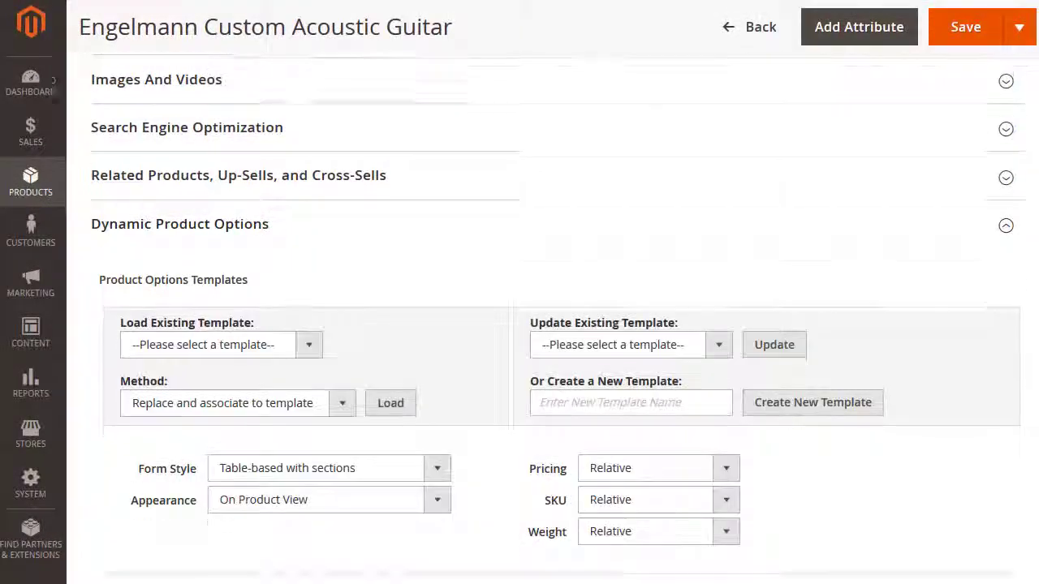
scroll(960, 249, down, 3)
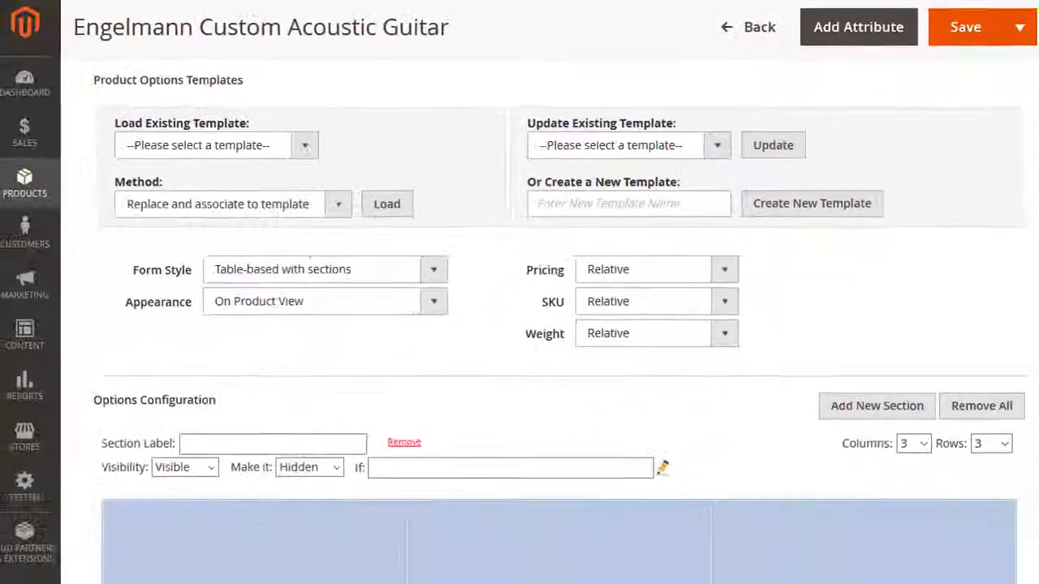
scroll(519, 325, down, 2)
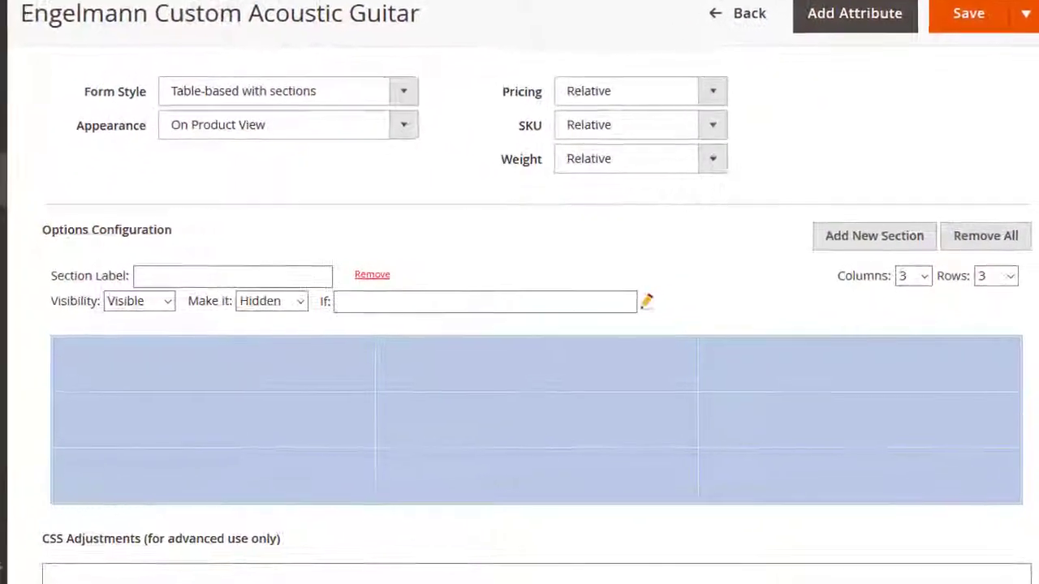
Convert the options form to List DIV-based, then back to Table-based
click(401, 96)
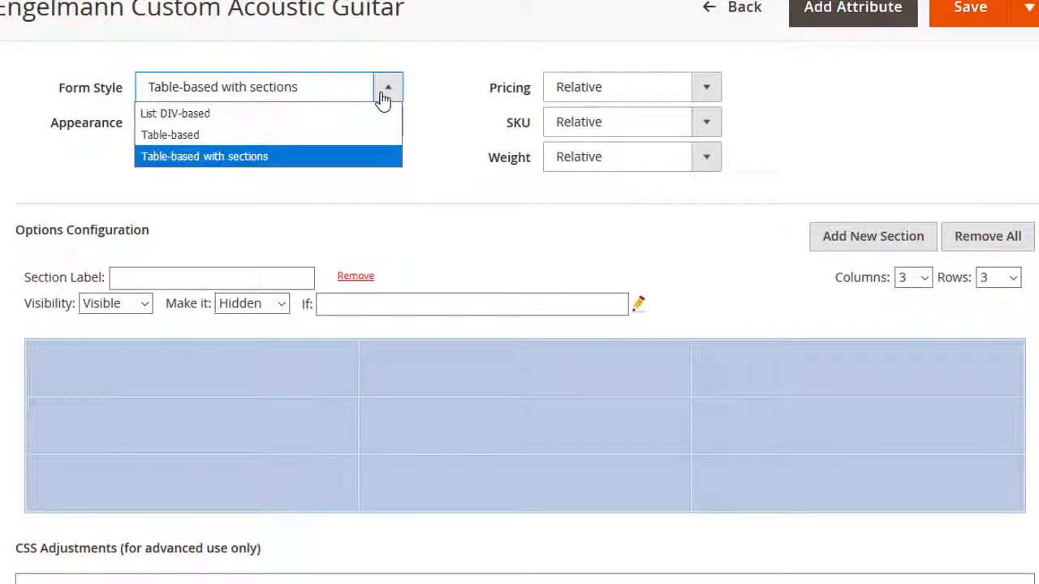
click(365, 118)
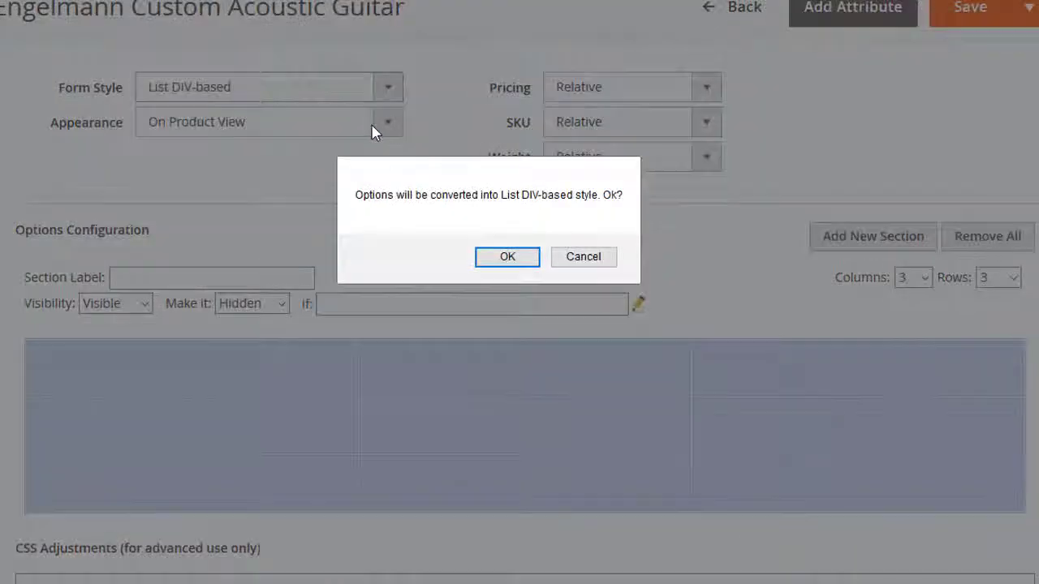
click(520, 259)
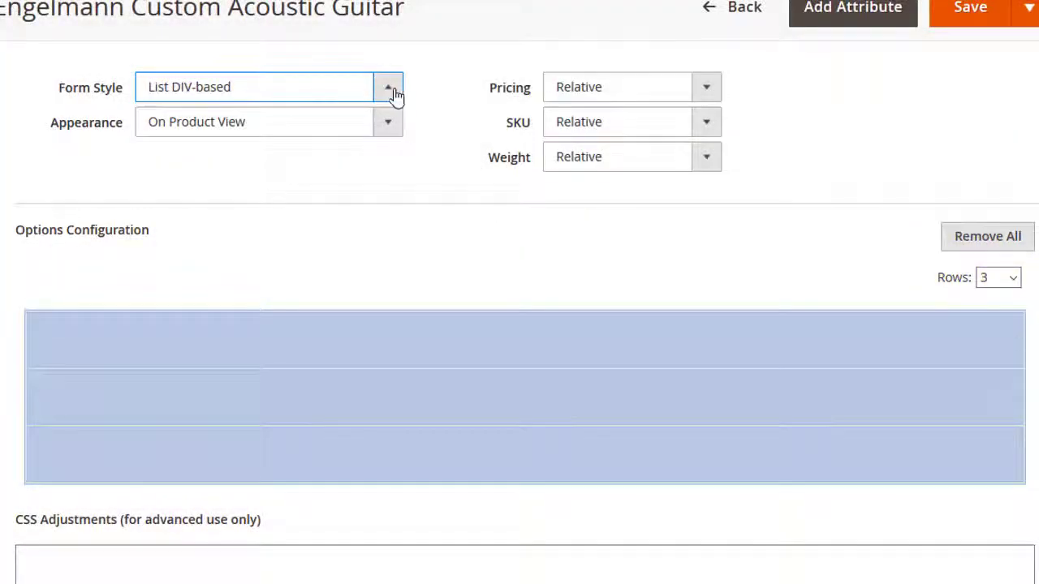
click(394, 91)
click(371, 134)
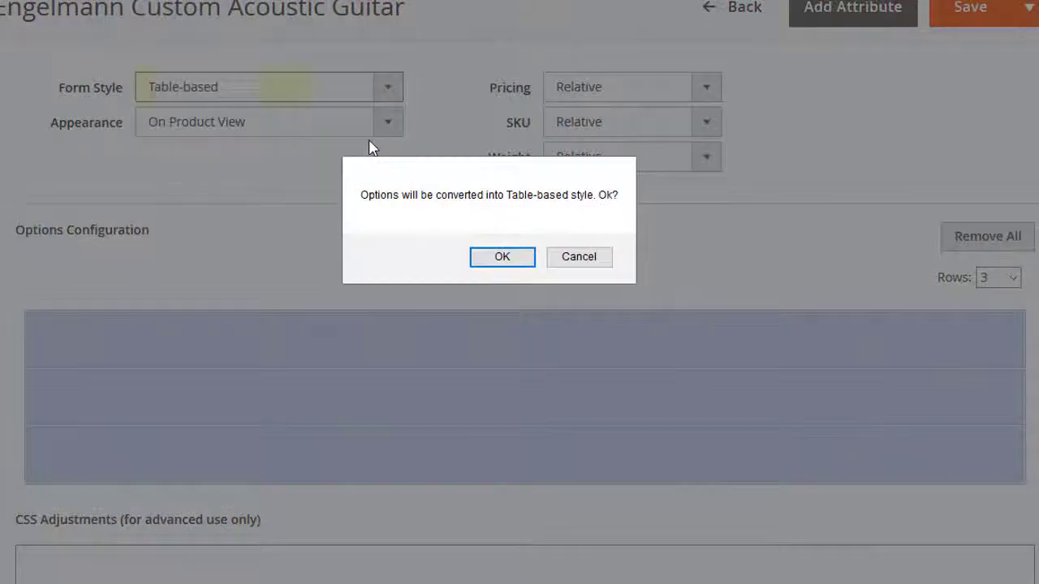
click(501, 258)
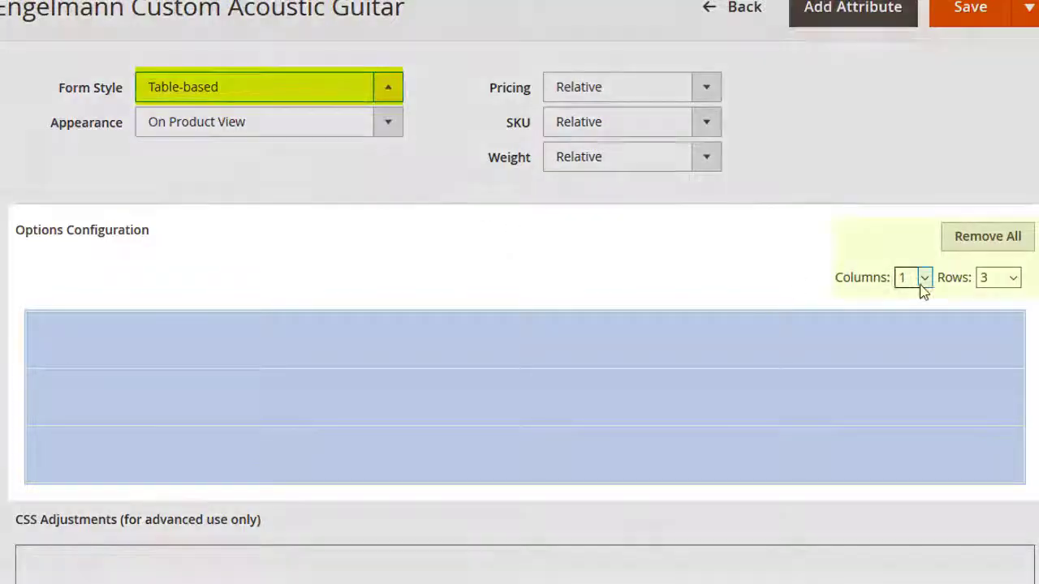
Review column and row counts, then convert to Table-based with sections
click(925, 284)
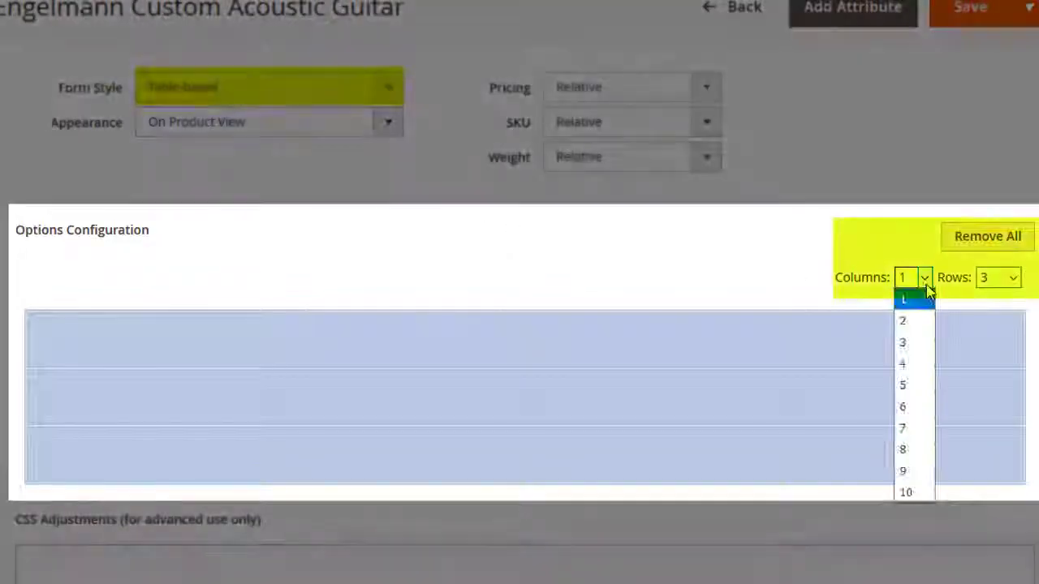
click(1014, 280)
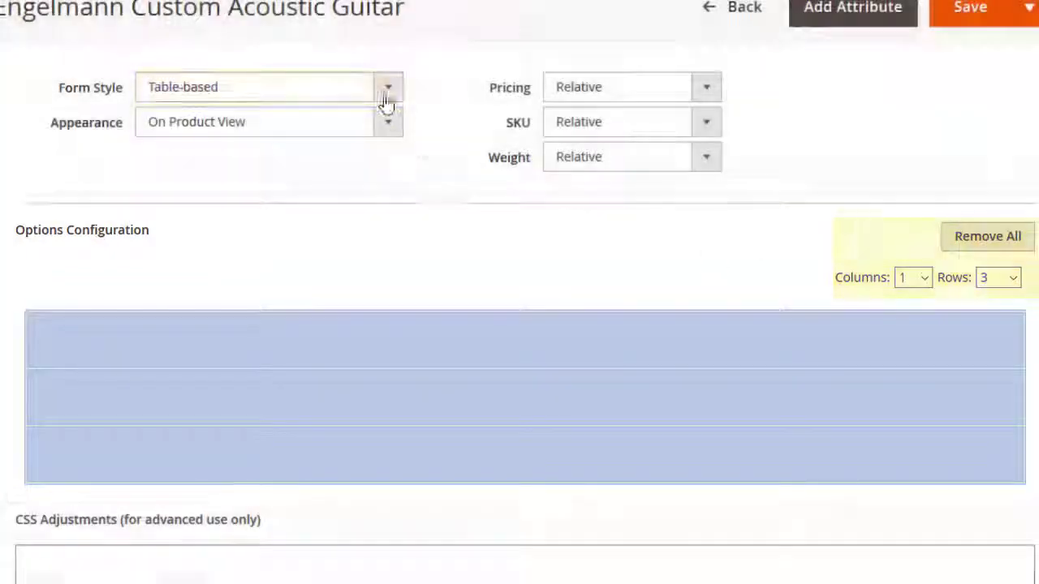
click(387, 93)
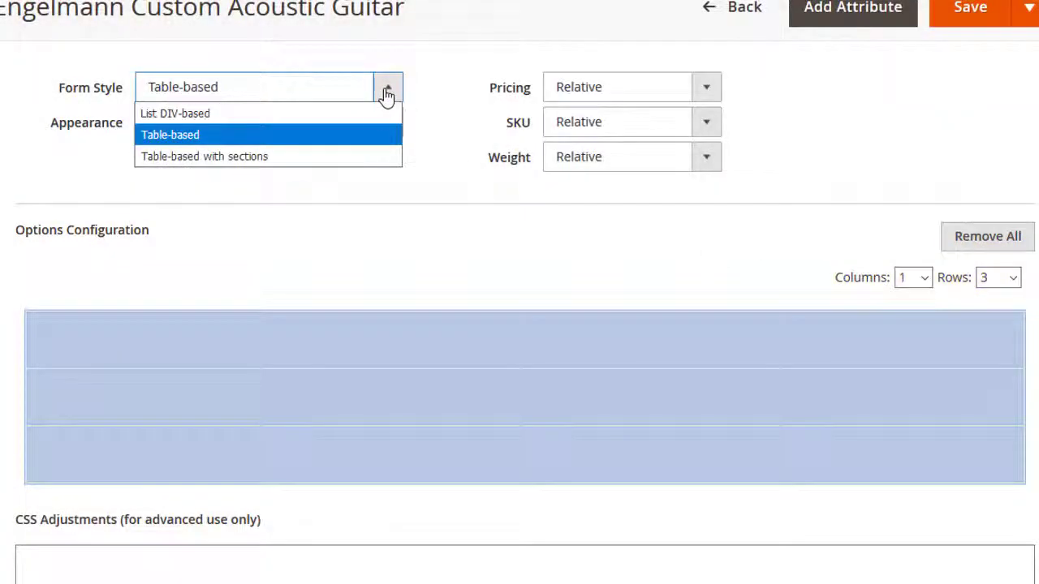
click(351, 160)
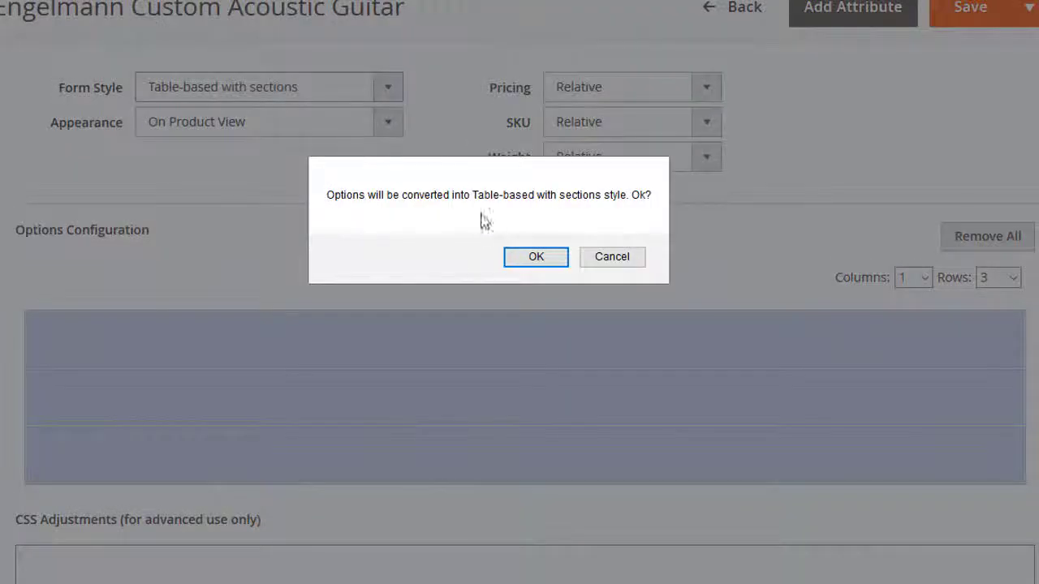
click(535, 258)
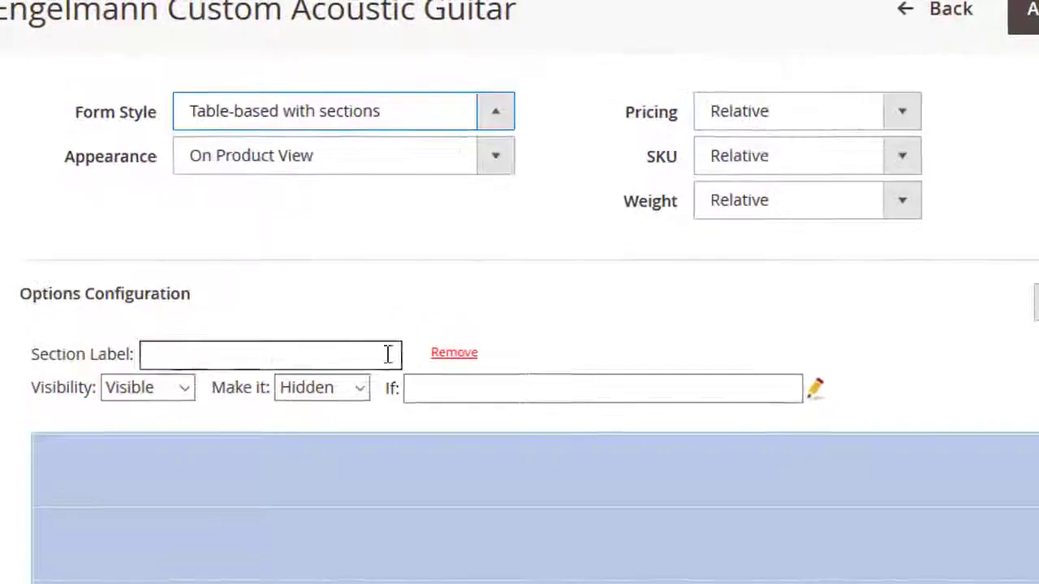
Review the section's title, visibility and display condition settings, adding no conditions
click(298, 278)
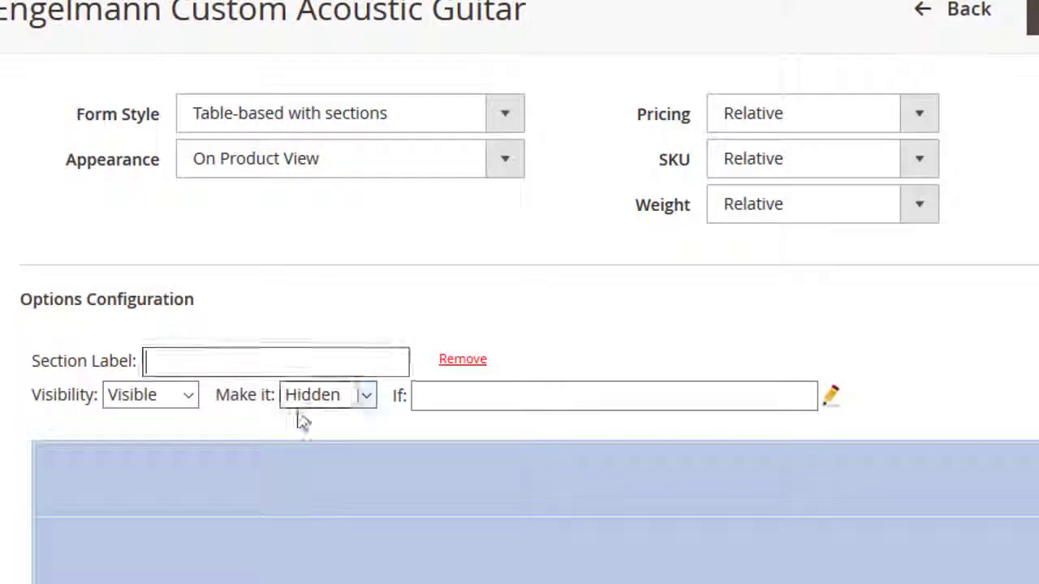
click(186, 396)
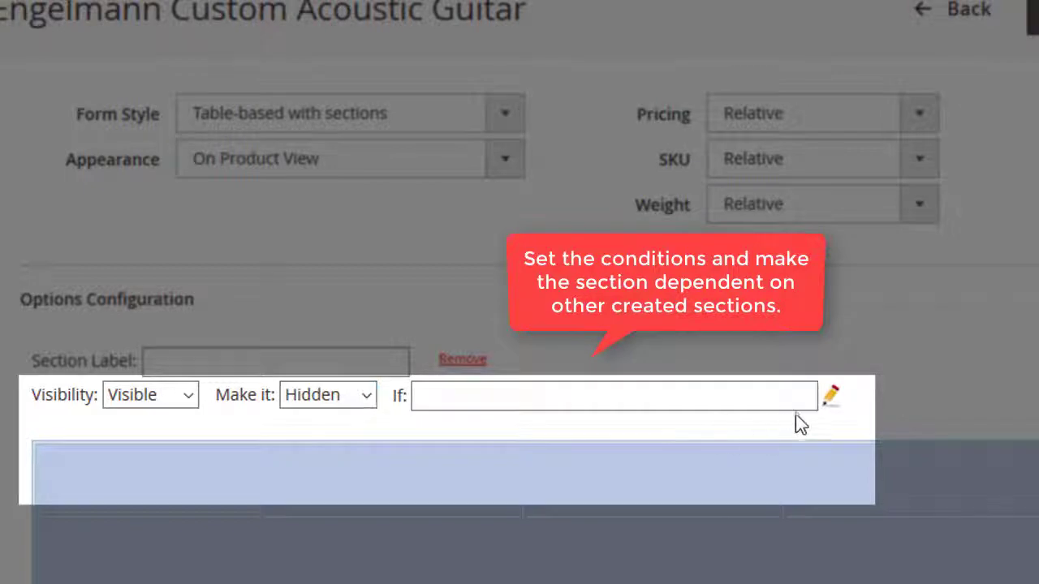
click(796, 410)
click(831, 398)
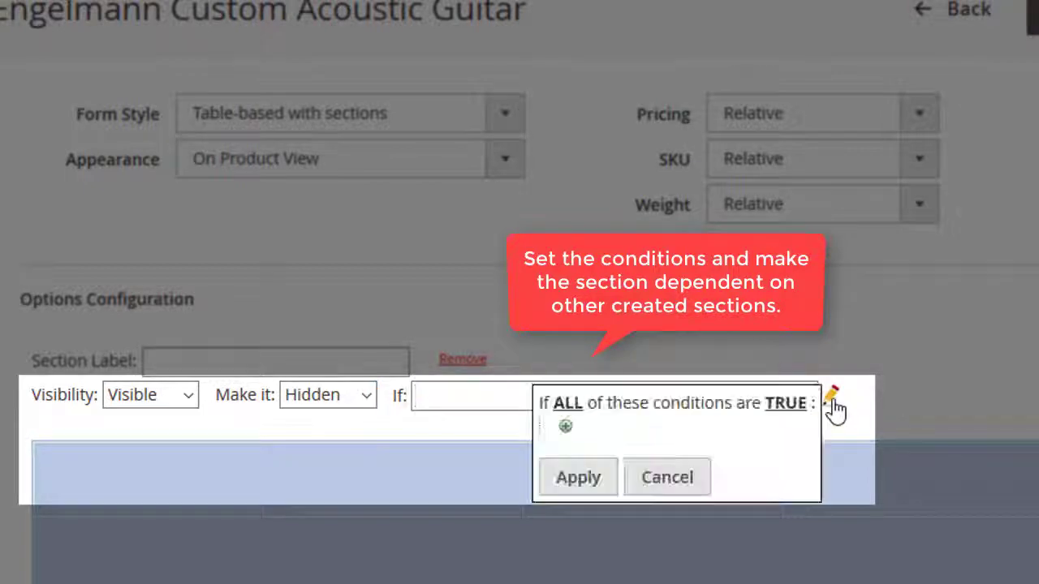
click(694, 485)
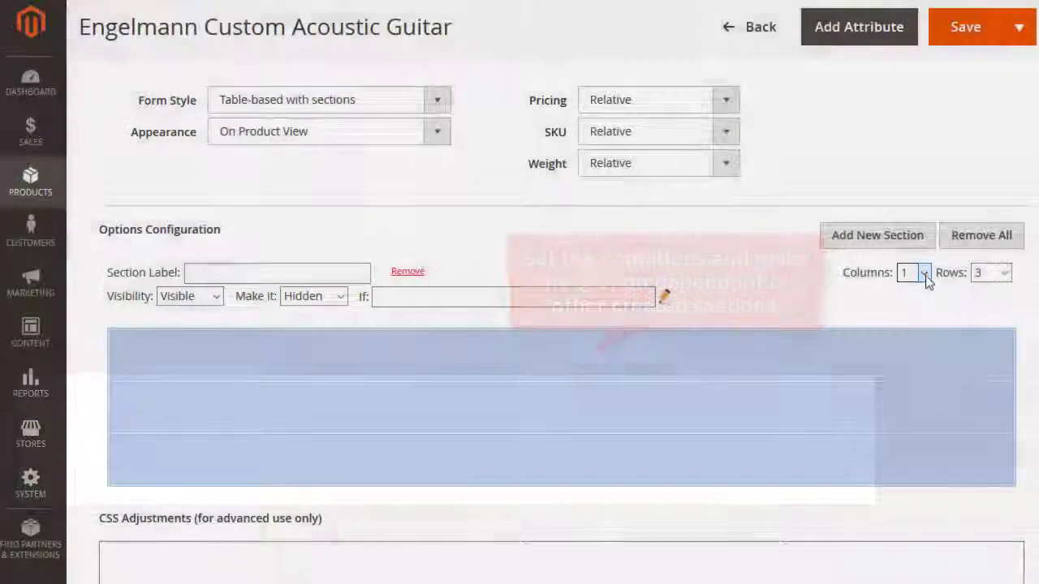
Lay out the section as 2 columns by 2 rows
click(924, 273)
click(873, 195)
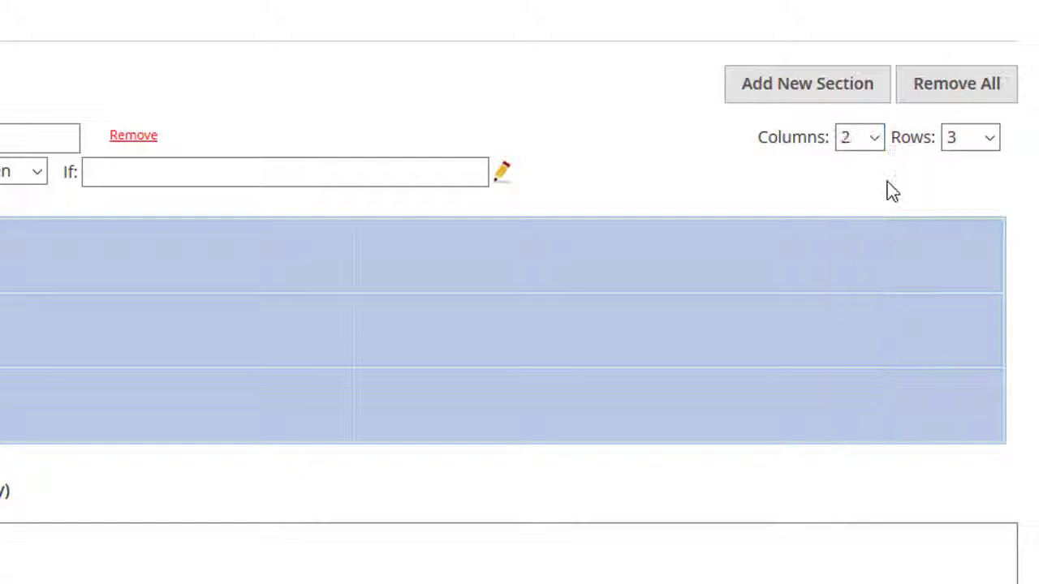
click(990, 140)
click(986, 207)
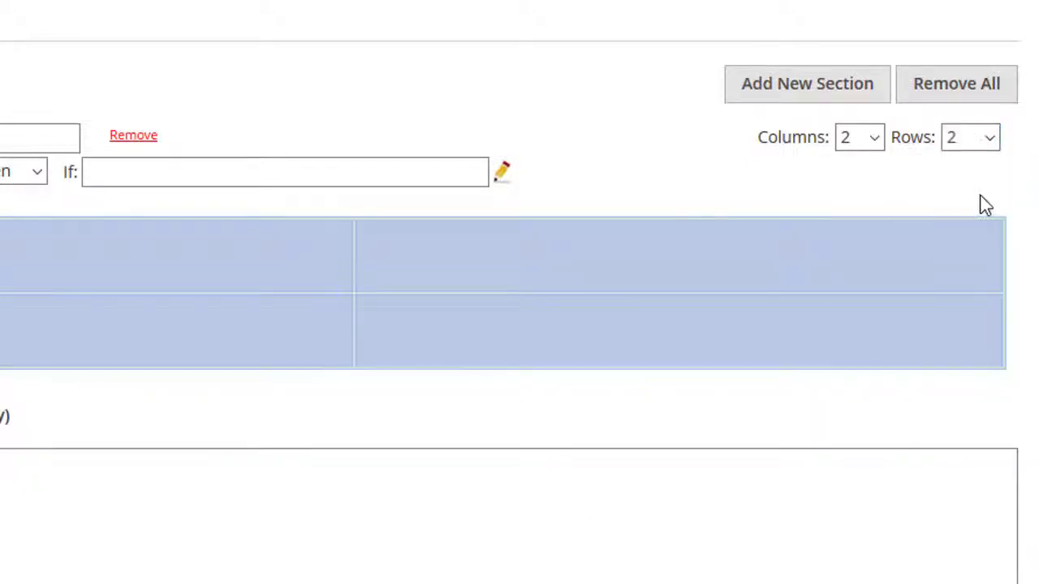
Add an extra 3x3 section, move it up, then remove it
click(886, 237)
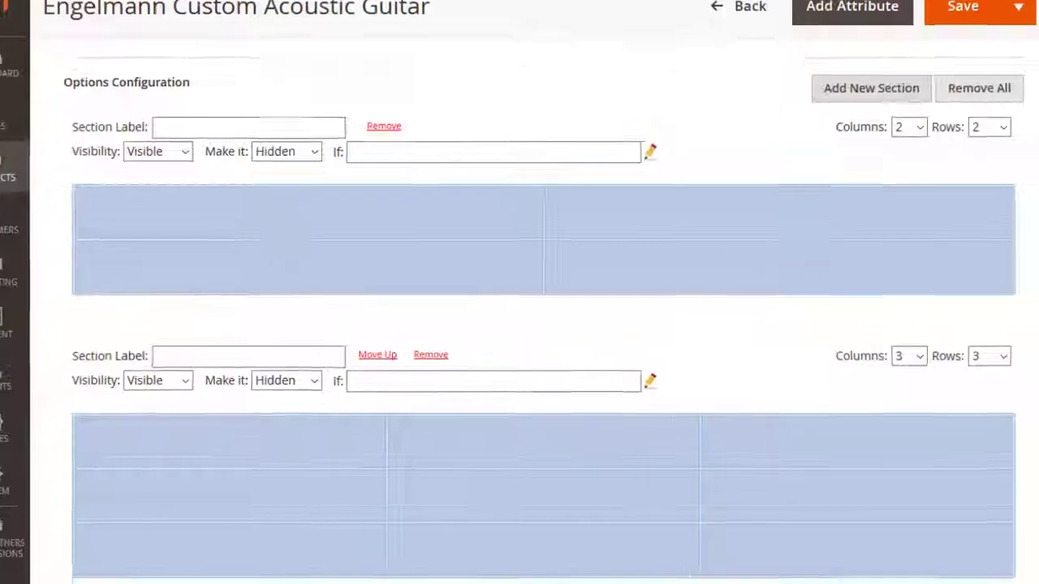
click(337, 327)
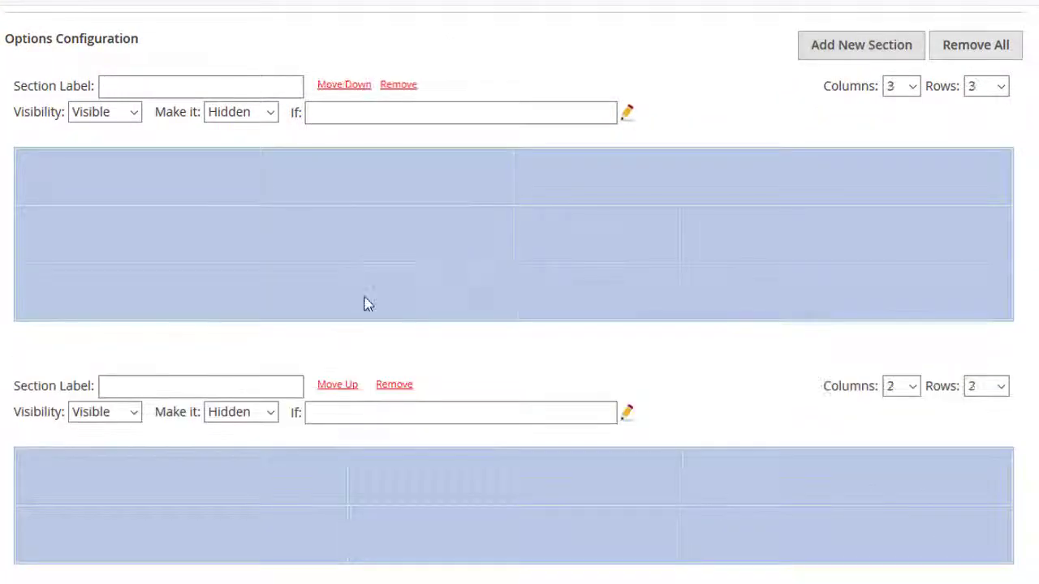
click(398, 84)
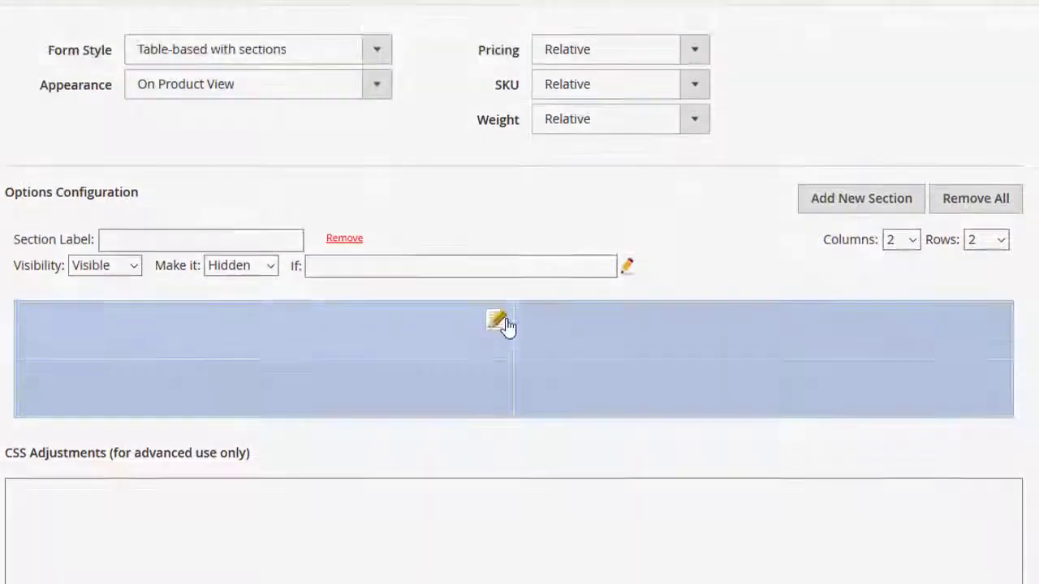
Create a Dexterity radio-button field in a grid cell and add a choice row
click(498, 322)
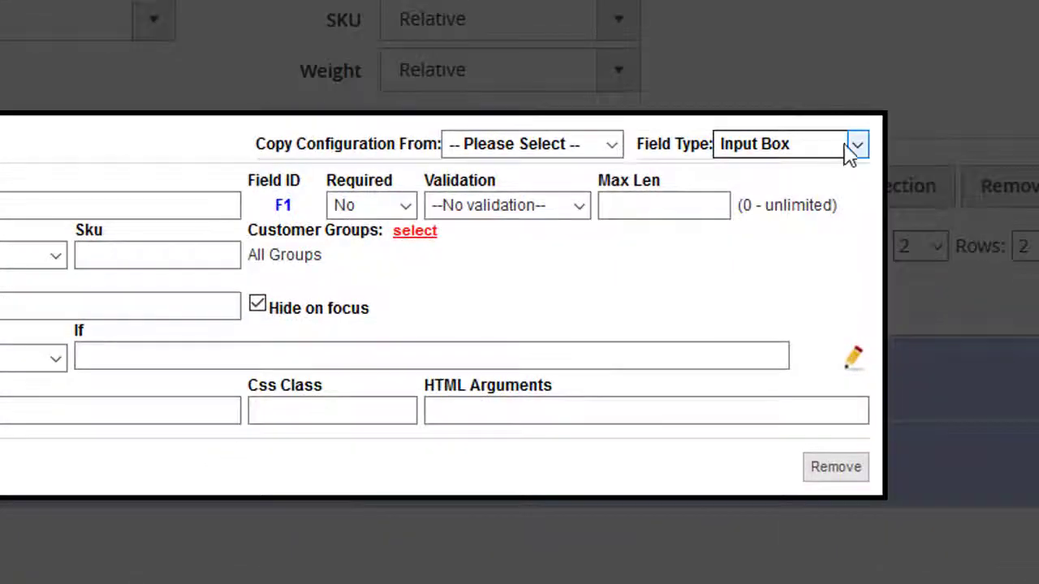
click(857, 147)
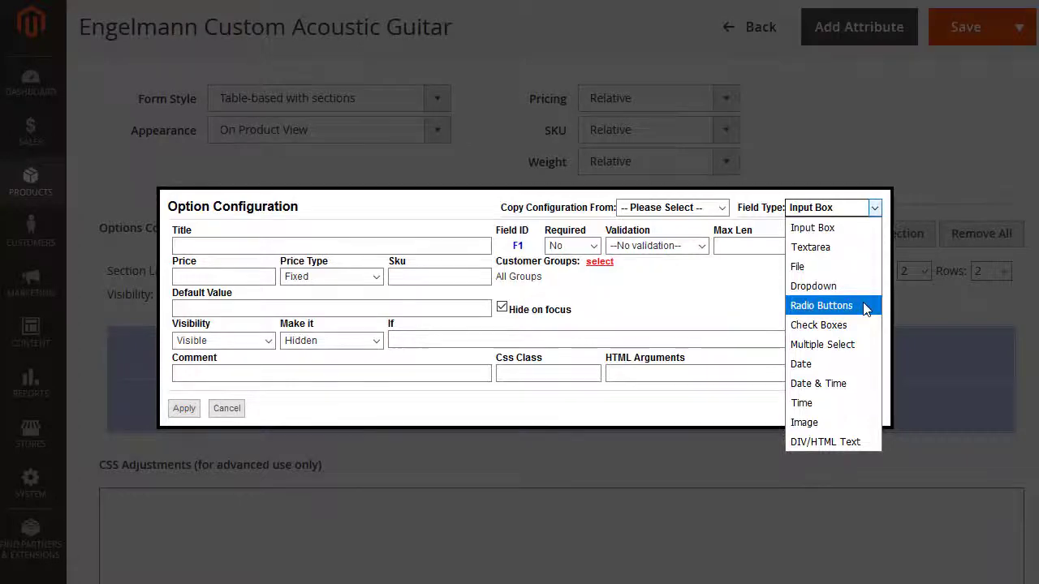
click(865, 306)
text(Dexterity)
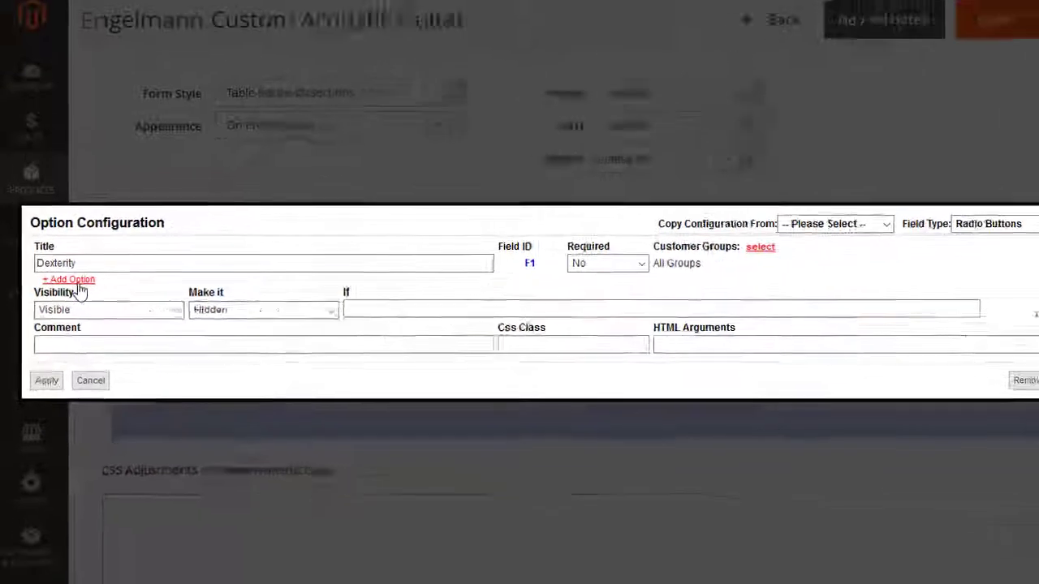
click(139, 286)
Add a second choice row and name the choices Right and Left
click(88, 326)
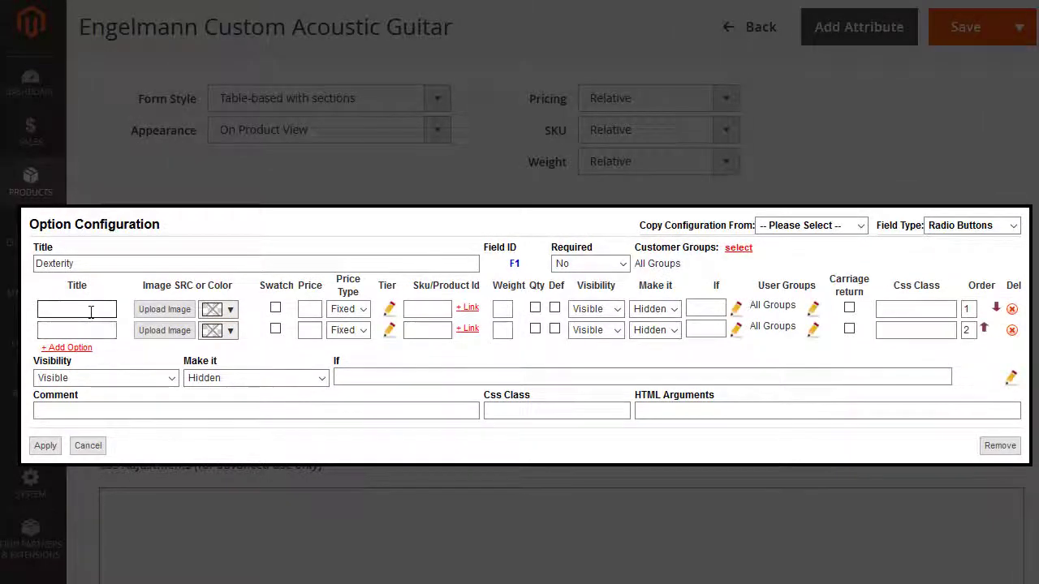
text(Right)
key(Tab)
text(Lef)
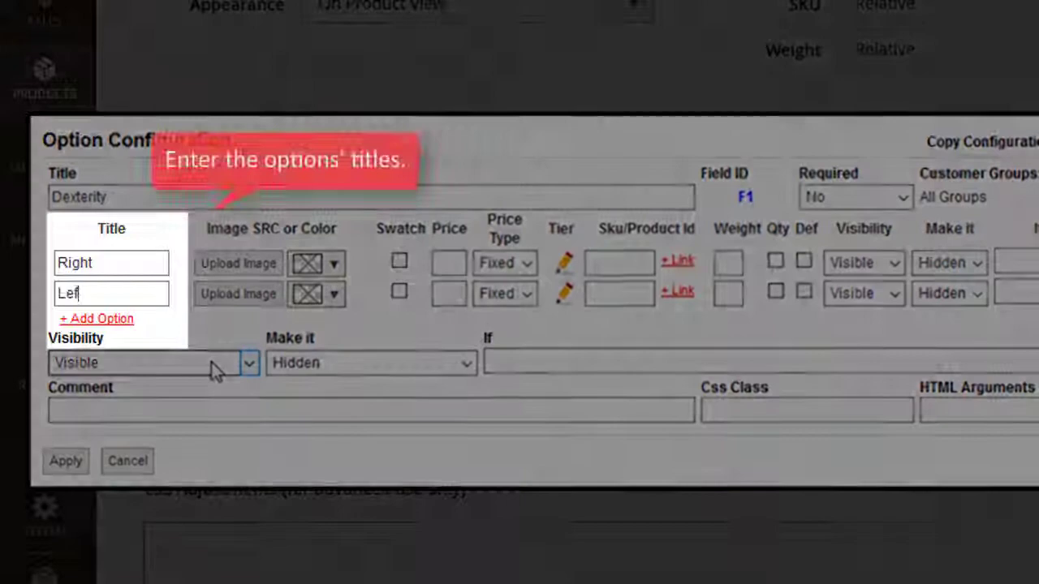
text(t)
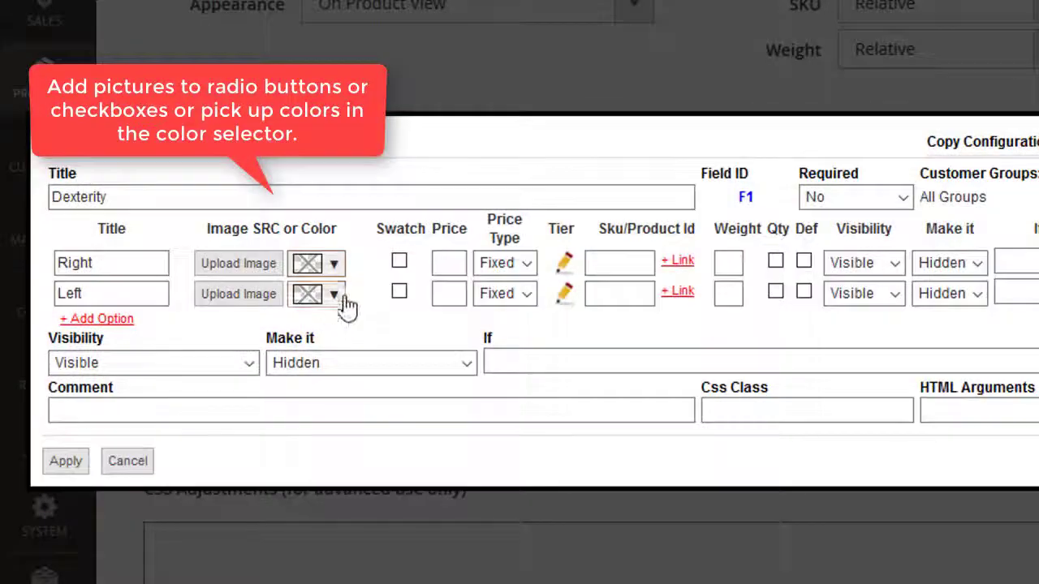
Preview the colour picker without choosing, and keep the price type Fixed
click(335, 269)
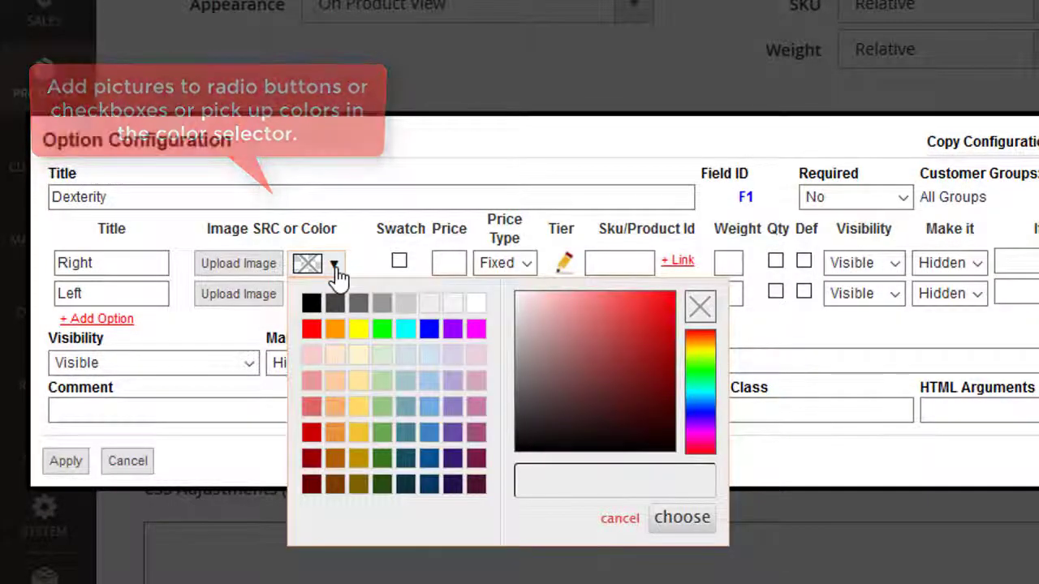
click(332, 269)
click(398, 262)
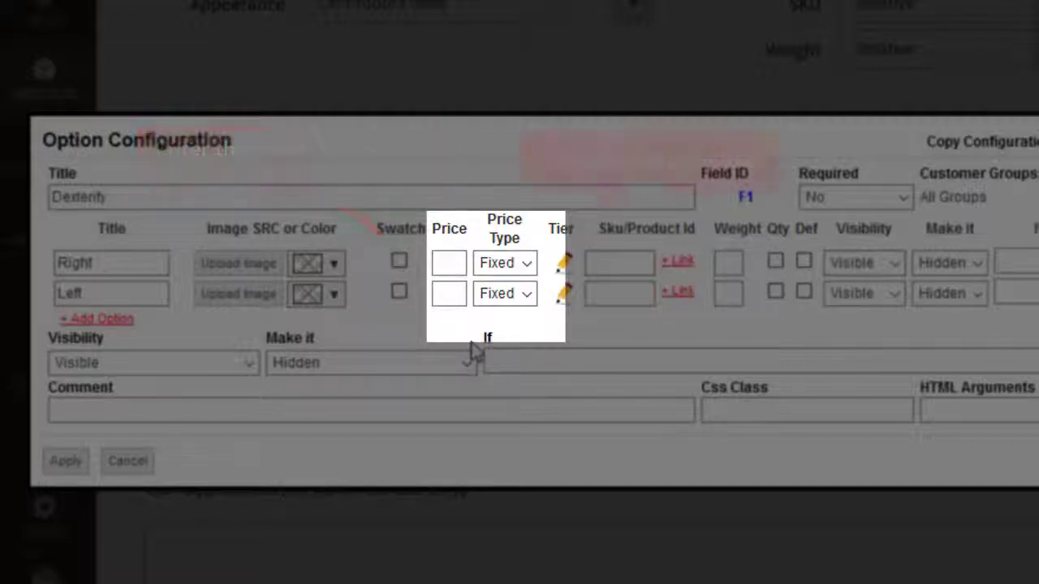
click(526, 263)
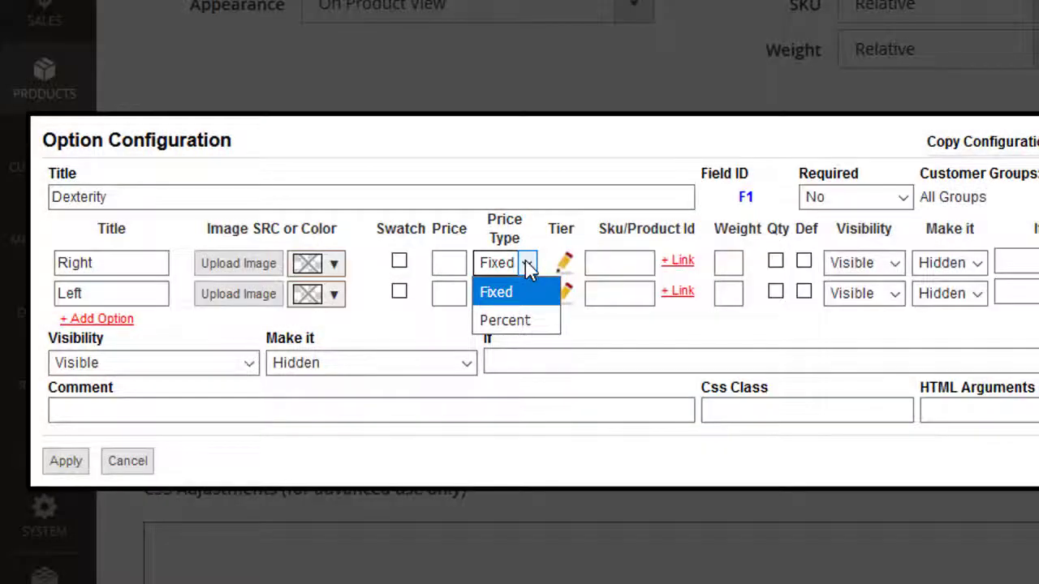
click(527, 263)
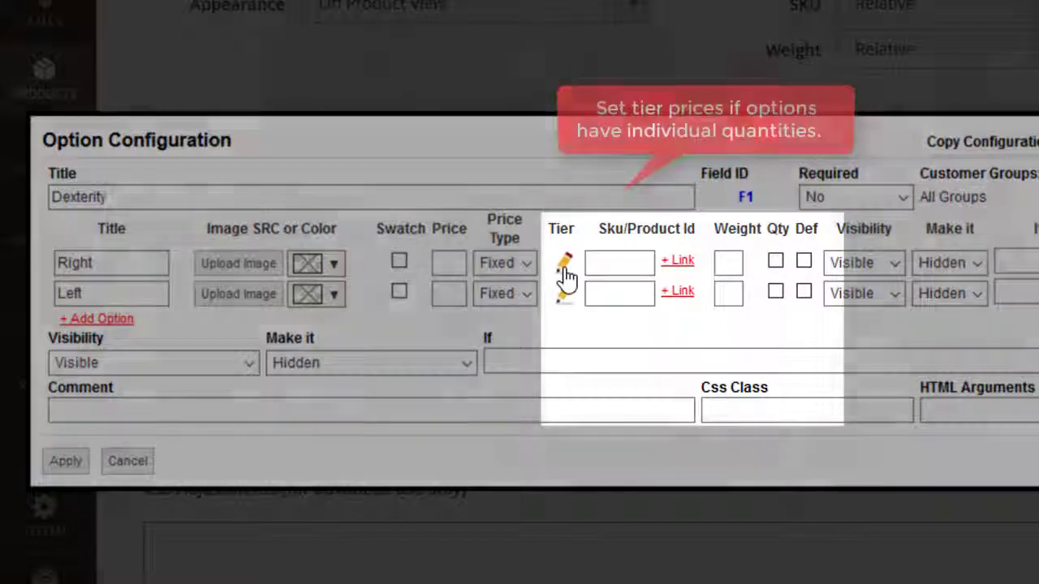
click(565, 268)
click(602, 341)
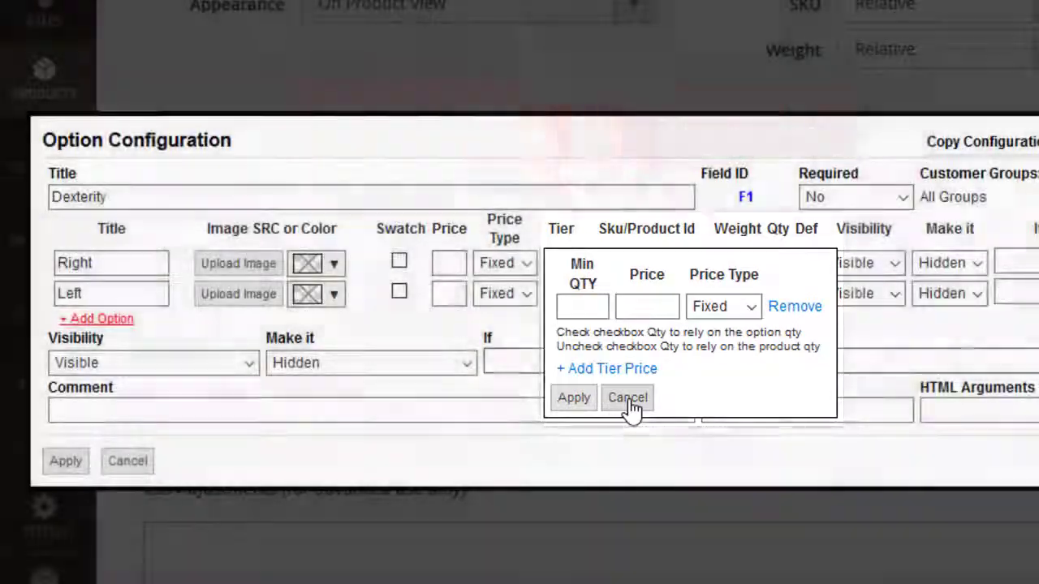
click(629, 400)
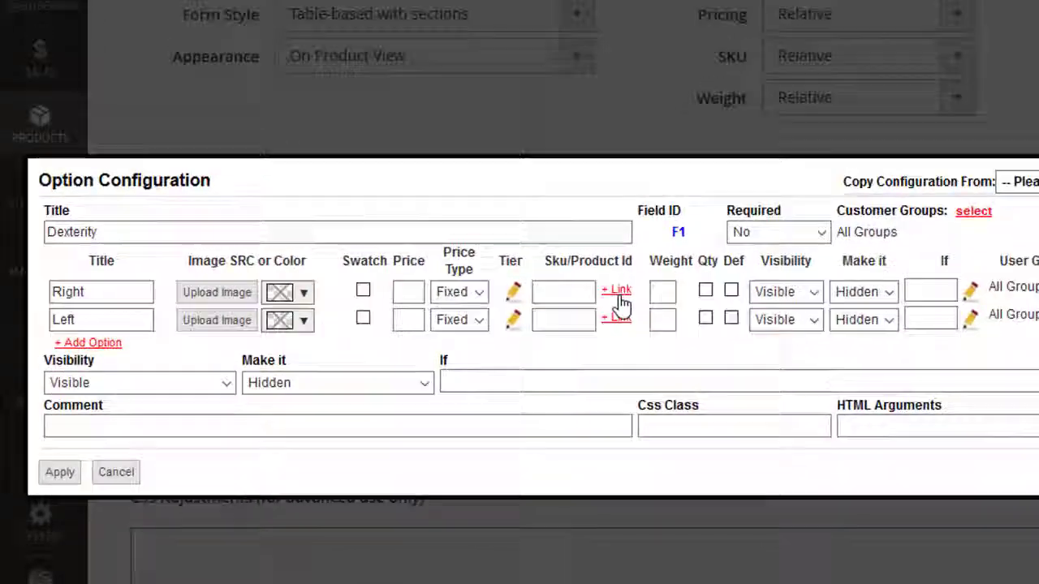
click(677, 292)
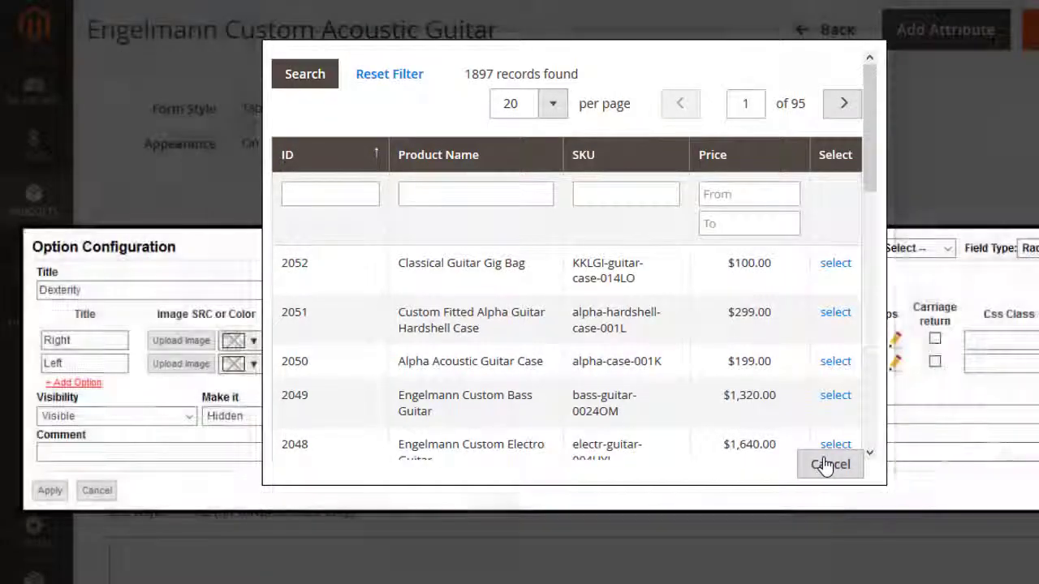
click(826, 465)
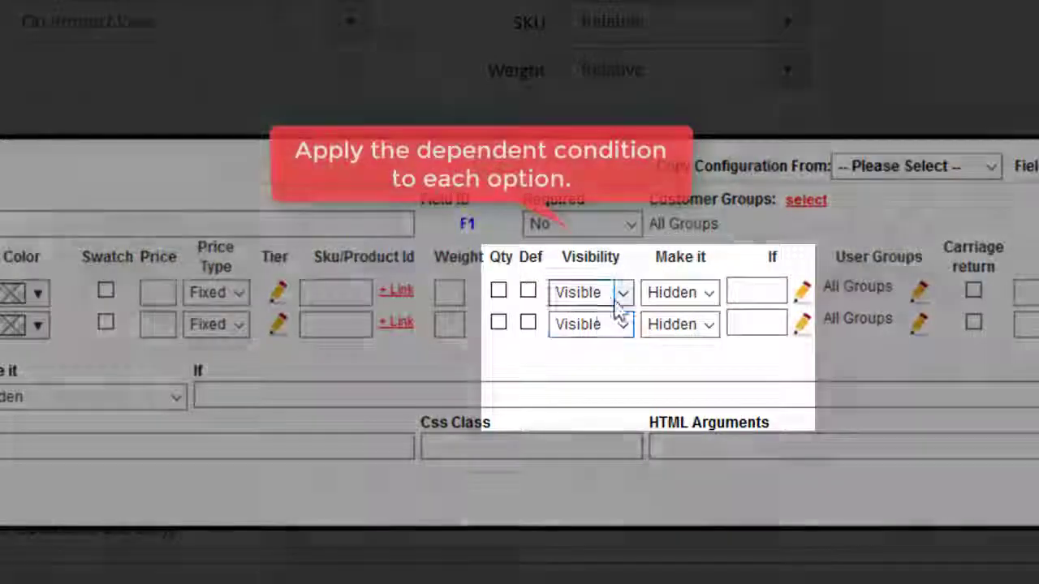
click(622, 294)
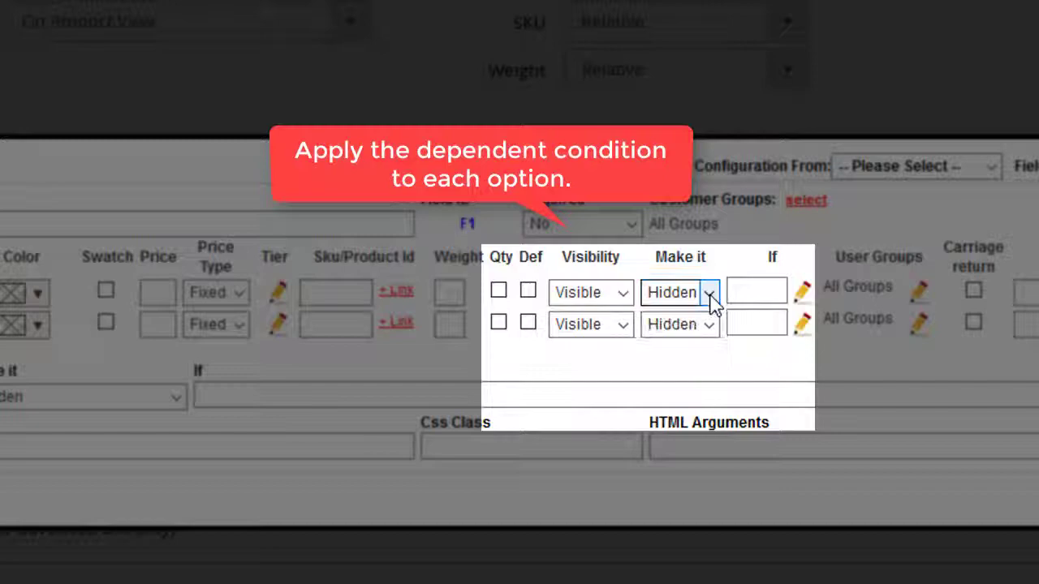
click(800, 294)
click(649, 381)
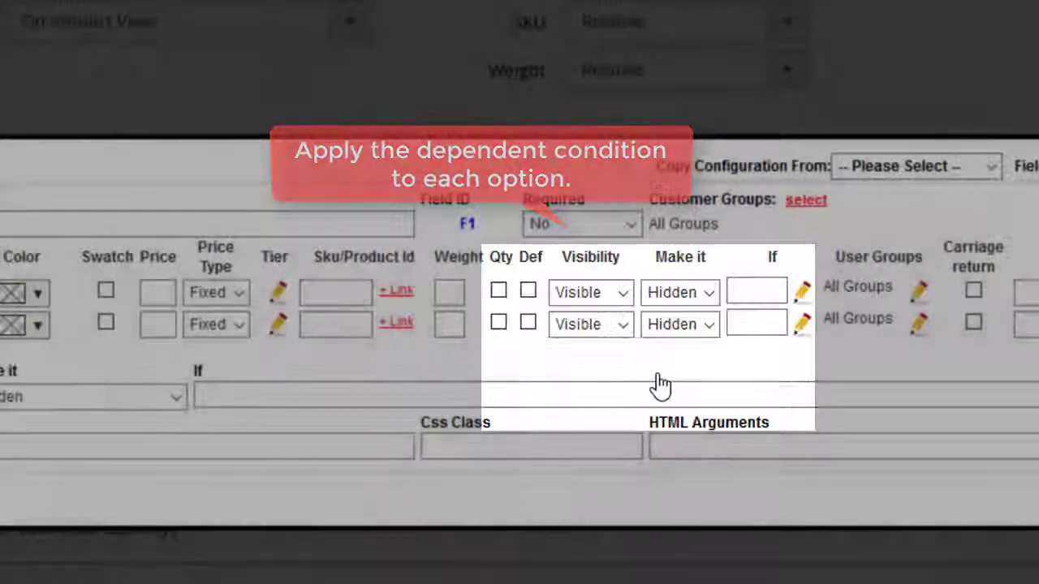
click(748, 292)
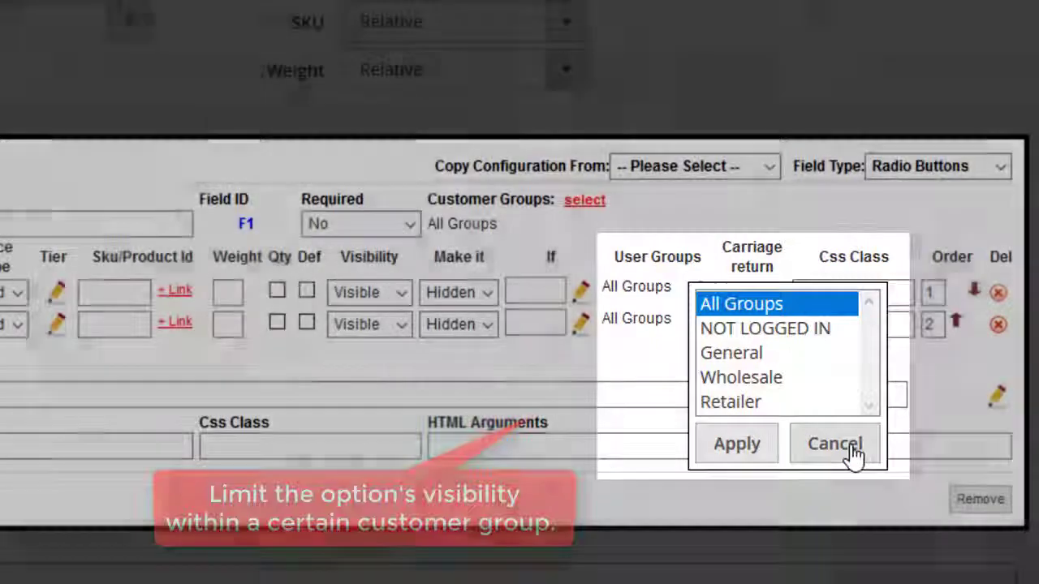
click(851, 452)
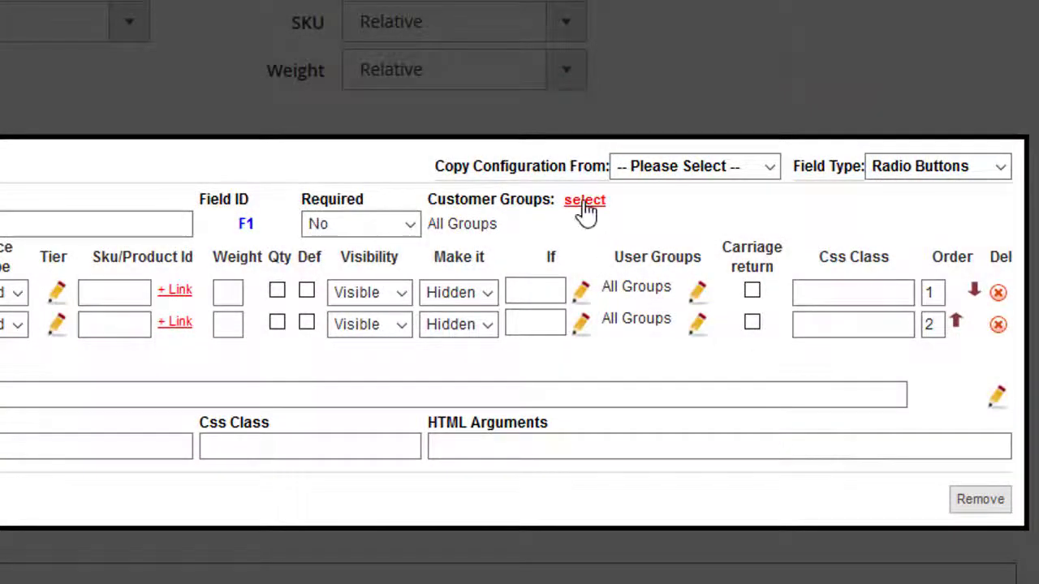
click(584, 201)
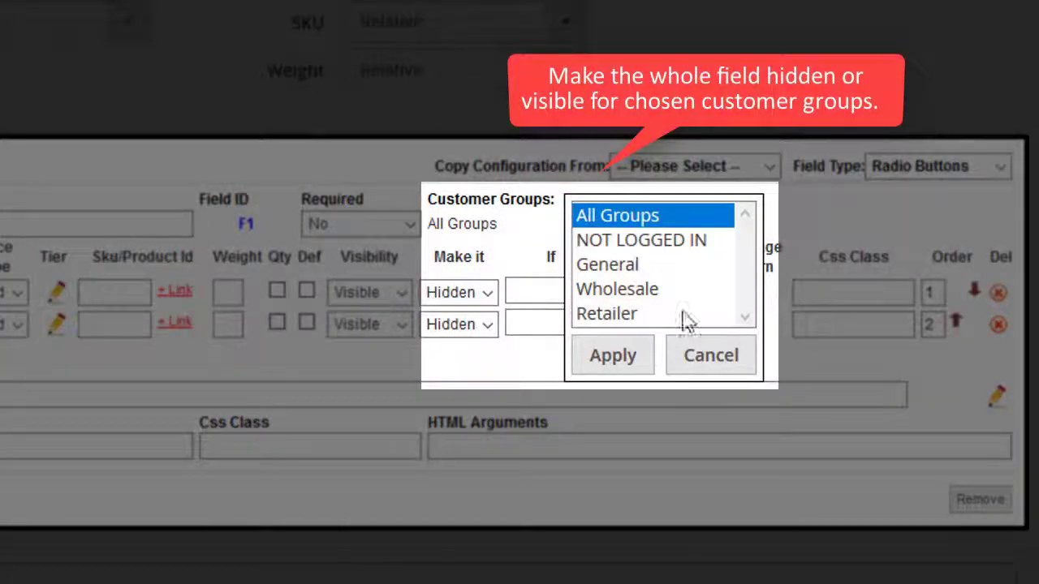
click(703, 356)
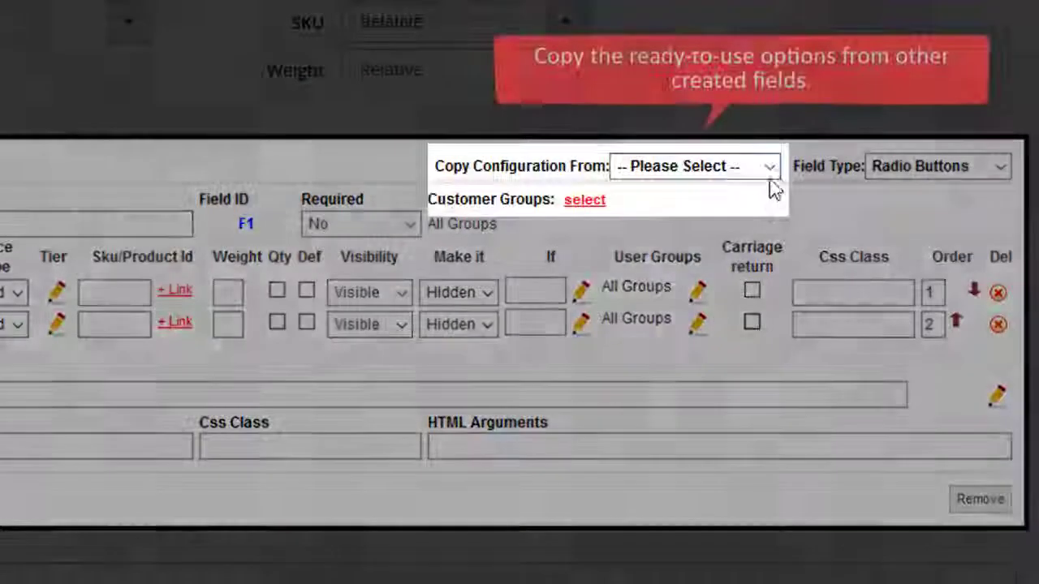
click(770, 168)
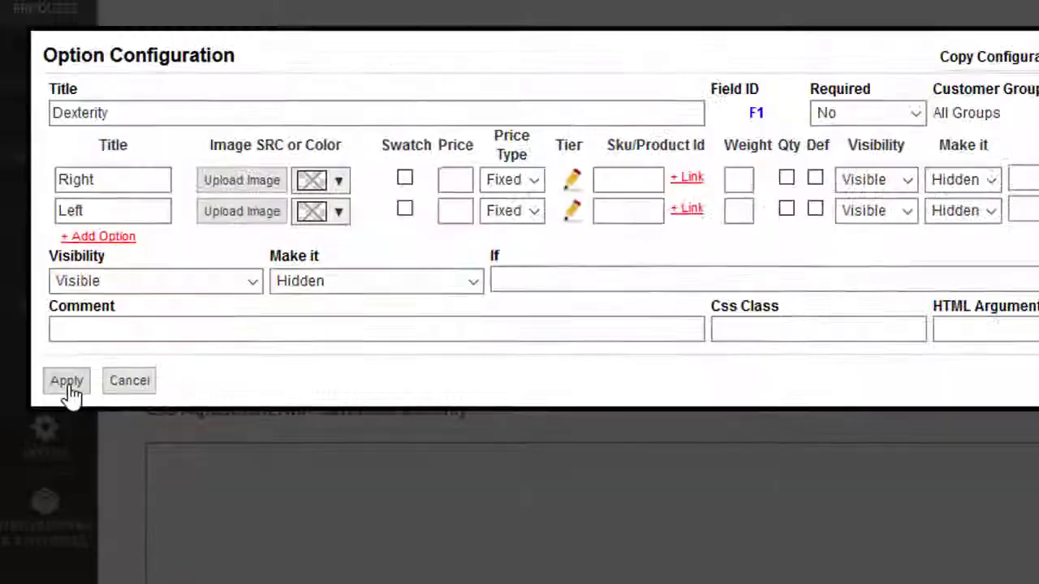
Apply the Dexterity field, add a new section and start labelling it Body
click(73, 362)
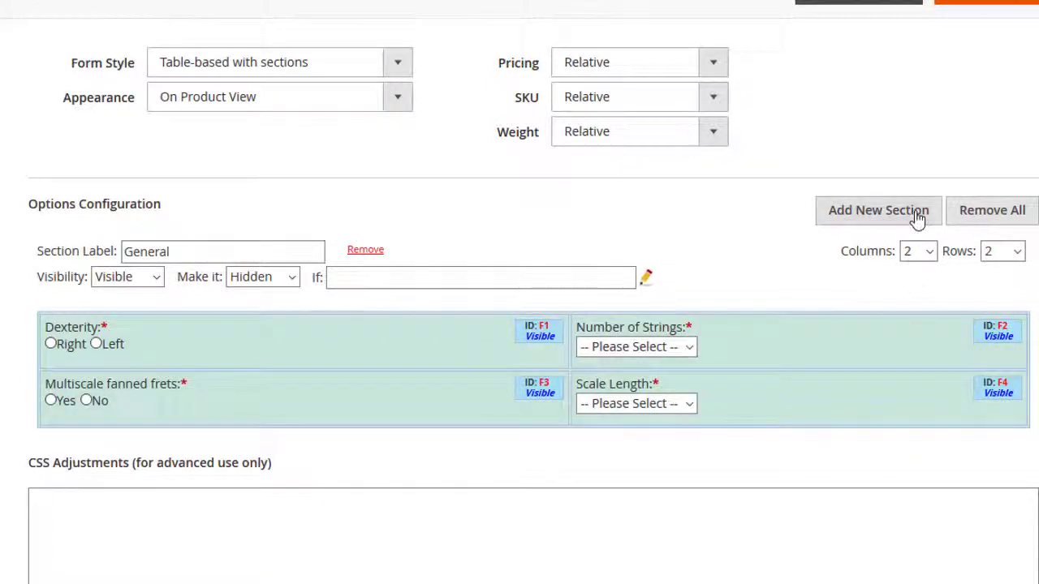
click(917, 213)
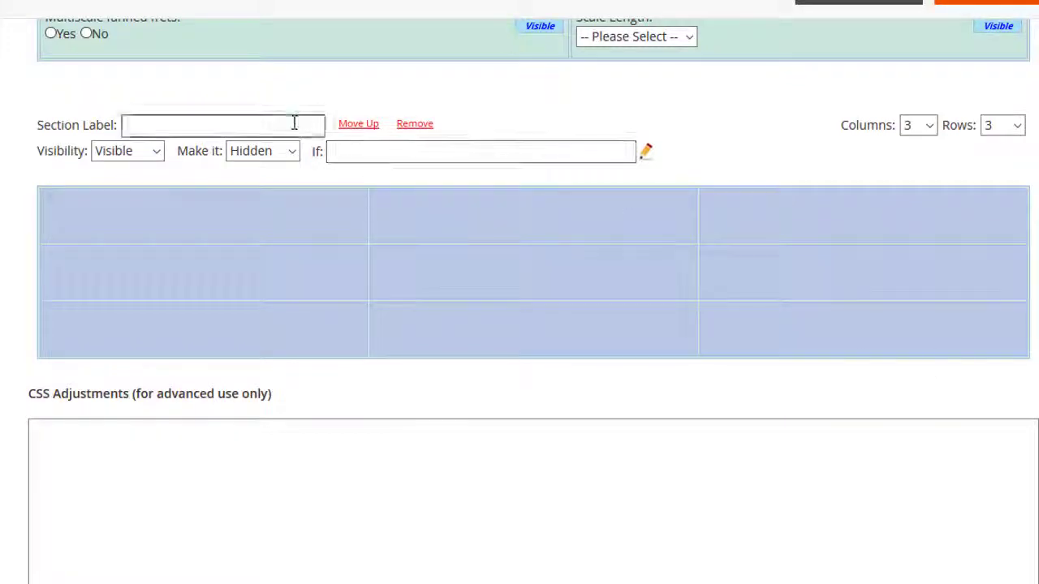
click(294, 122)
text(Body)
Add a Dropdown field titled Wood in the Body section's first cell
click(352, 209)
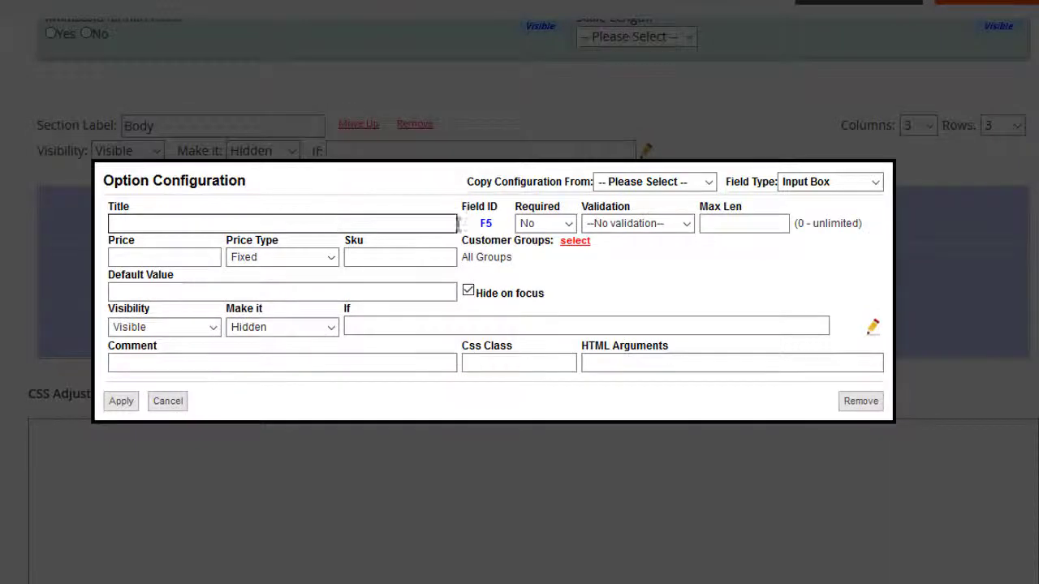
click(835, 179)
click(844, 286)
text(Wood)
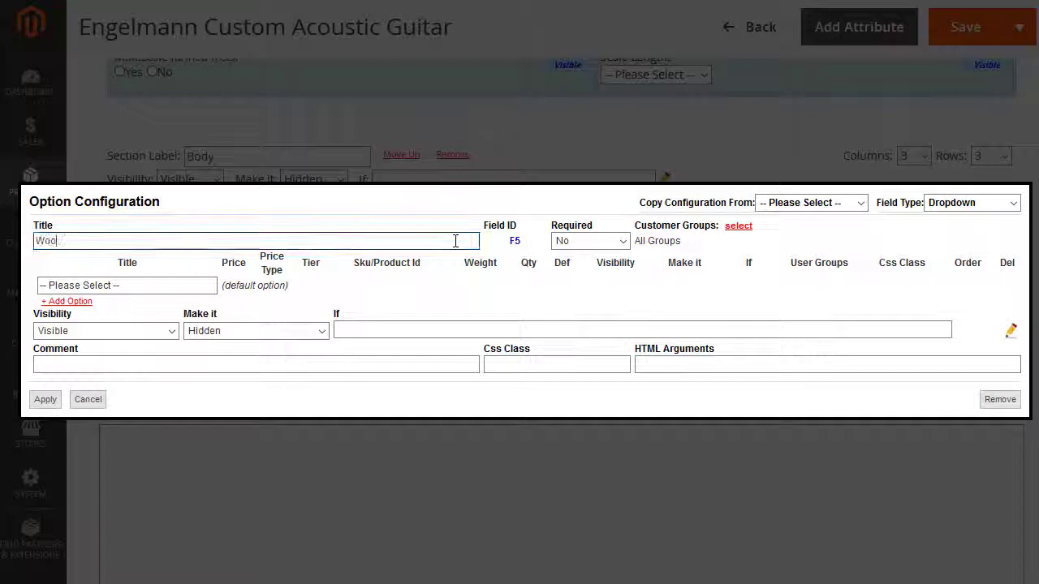
Give Wood the choices Top Wood and Sides Wood, apply, and begin the next cell's field
click(71, 300)
click(75, 323)
click(78, 345)
text(Sides W)
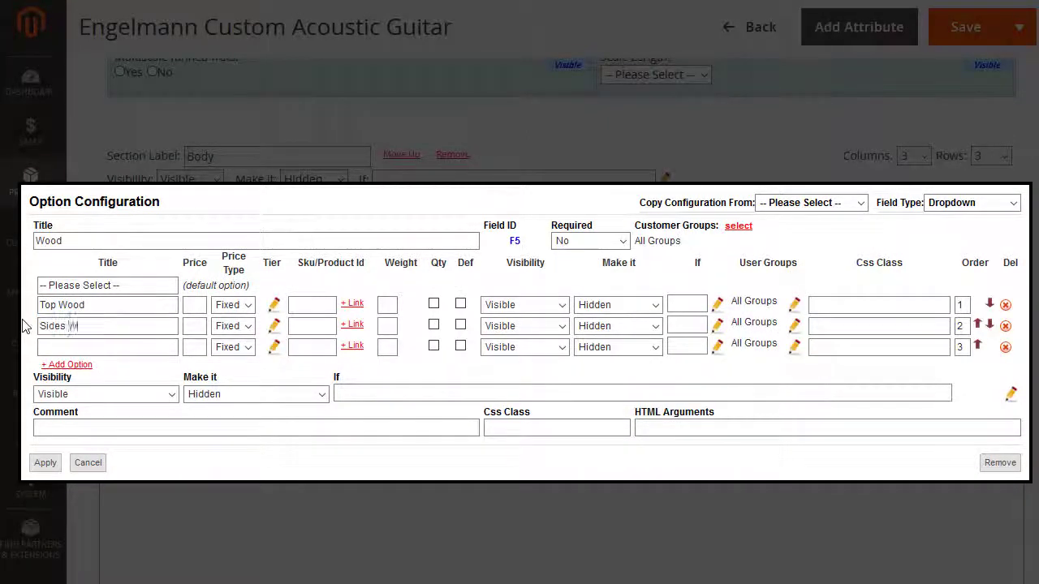
text(ood)
key(Tab)
click(44, 463)
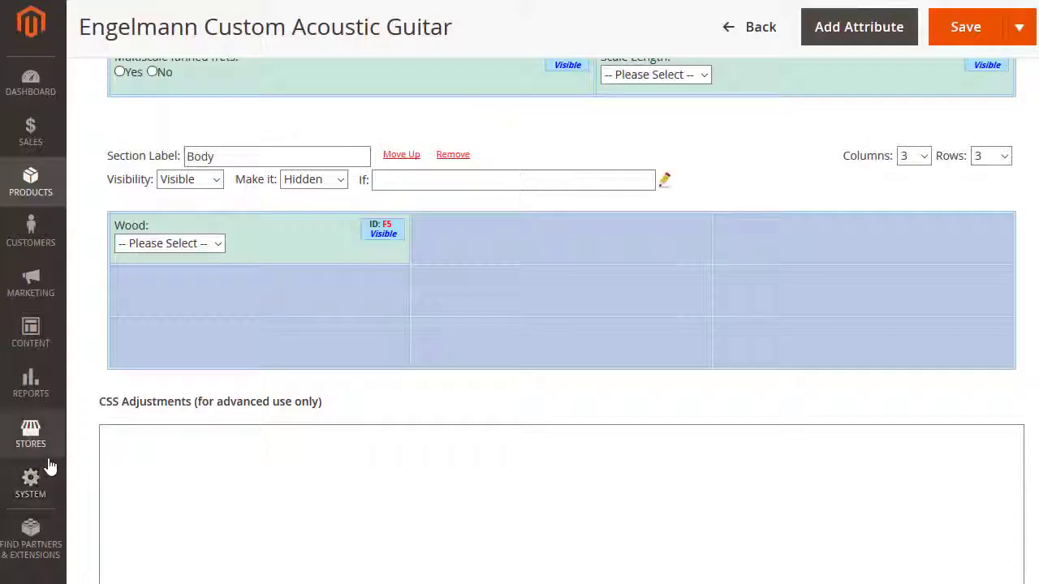
click(397, 290)
Create a radio-button field titled Color with three choice rows
click(830, 208)
click(811, 286)
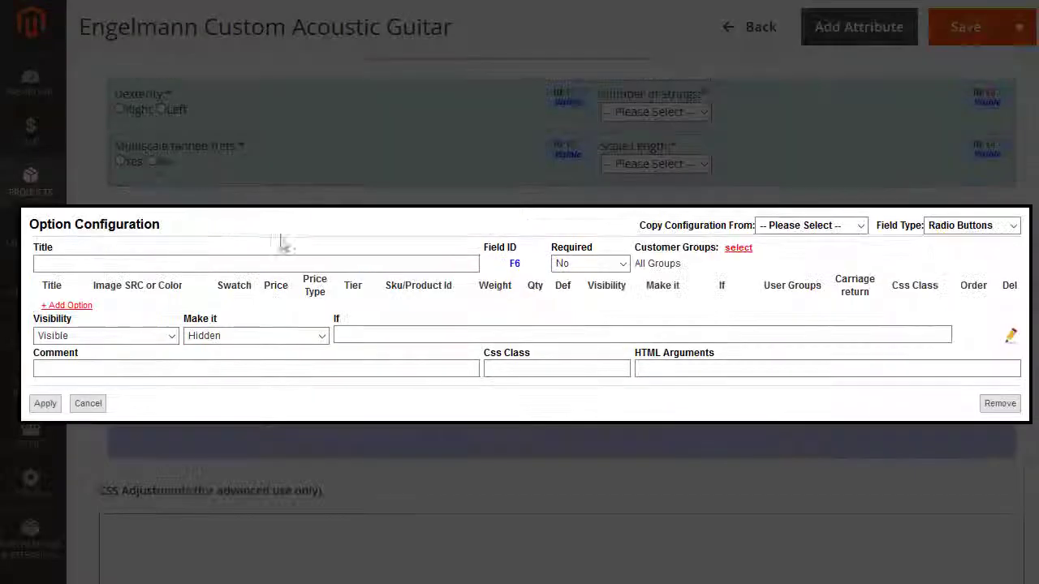
click(283, 245)
text(Color)
click(112, 324)
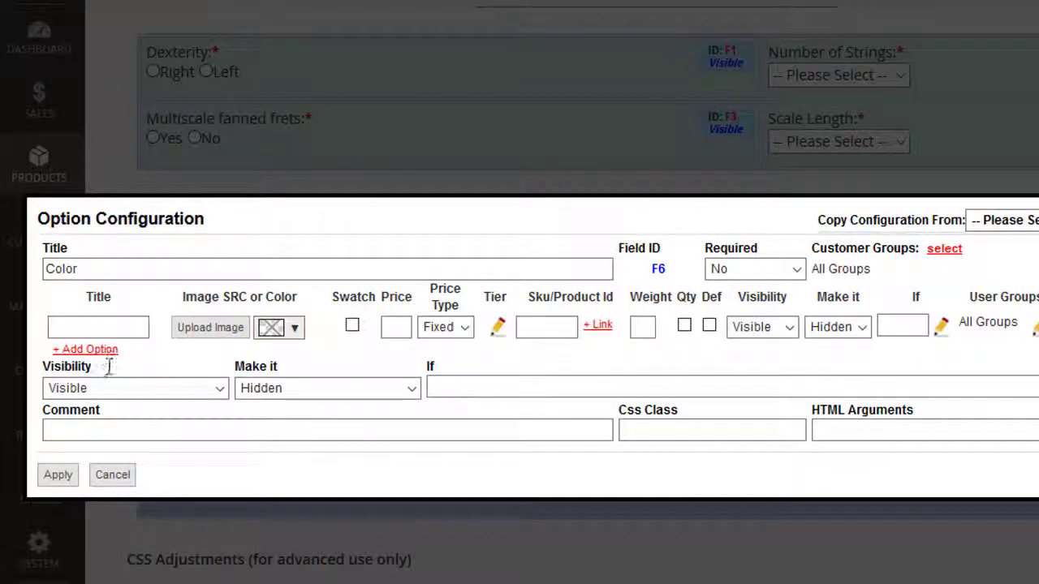
click(106, 349)
click(105, 374)
Attach the Clear Gloss guitar picture to the first choice as its base image
click(192, 324)
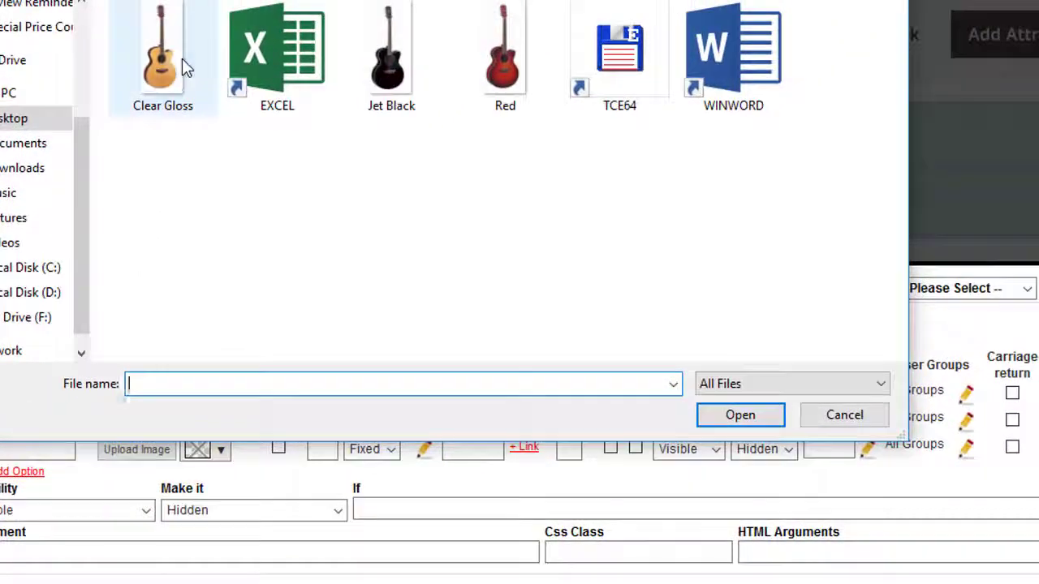
click(177, 57)
click(745, 418)
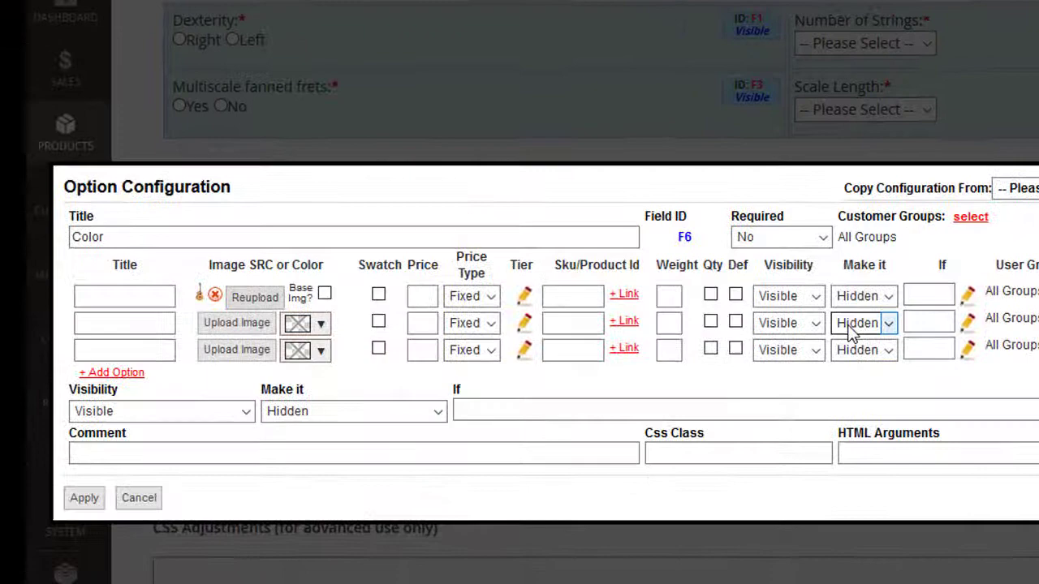
click(162, 292)
text(Clear Gloss)
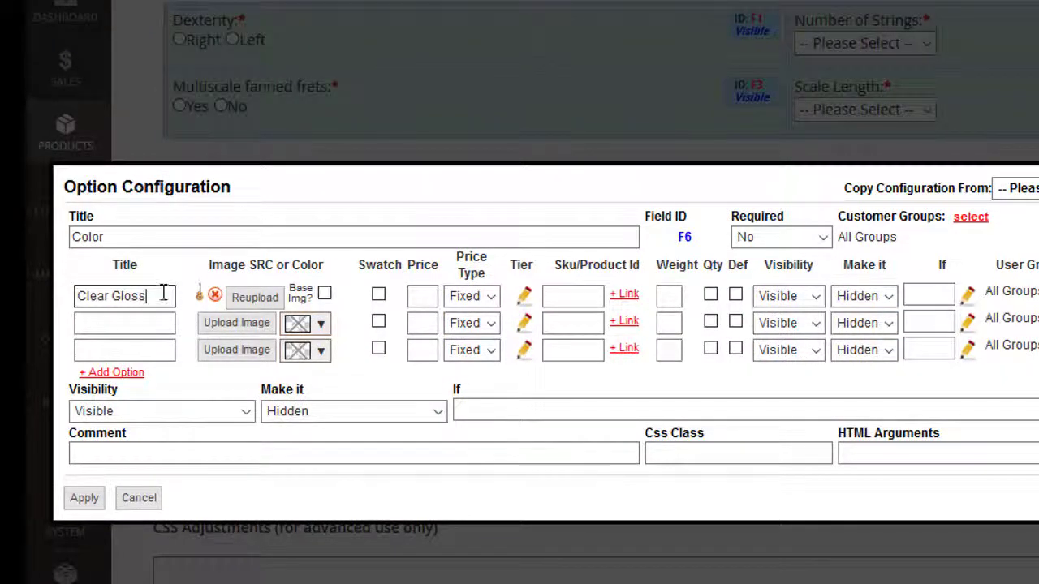
click(324, 294)
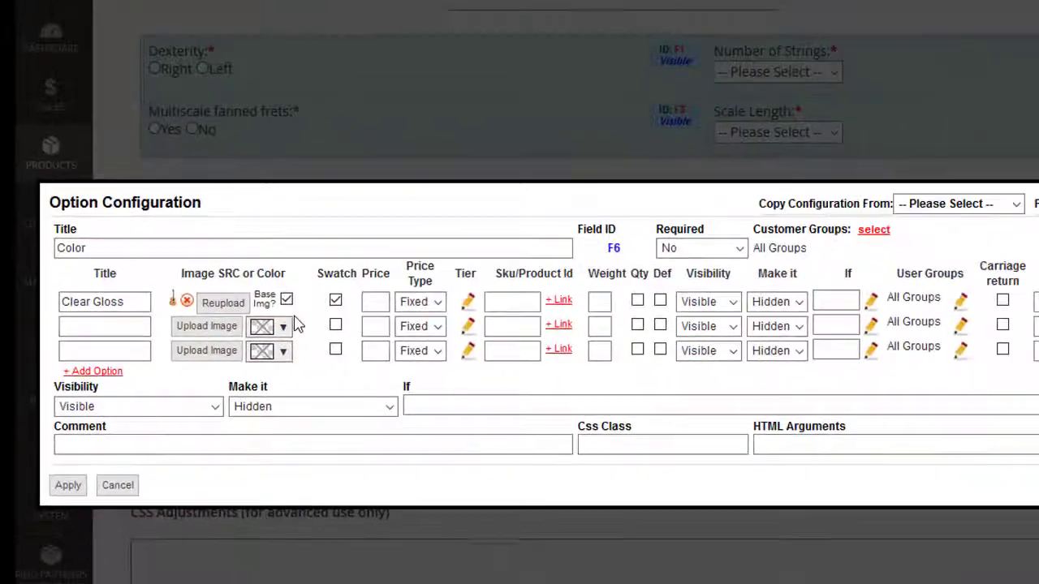
Upload the Jet Black and red guitar pictures for the second and third choices
click(255, 297)
click(363, 49)
click(629, 325)
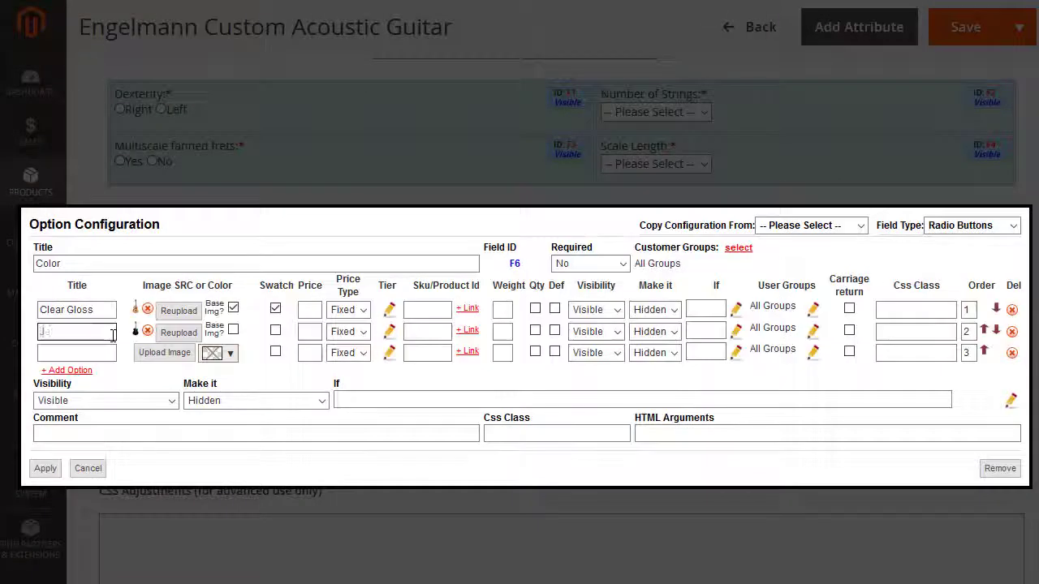
text(t Black)
click(232, 330)
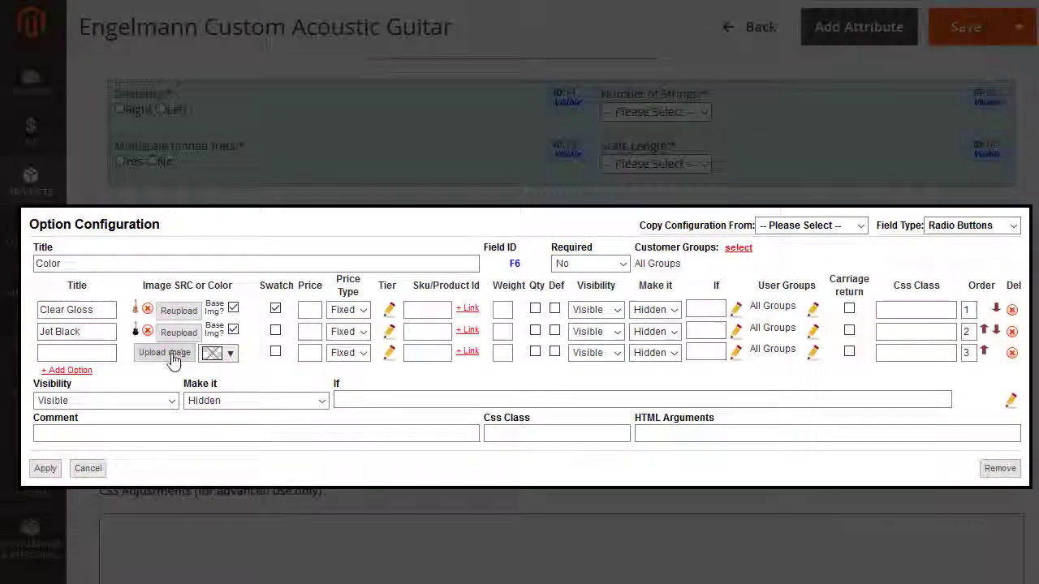
click(164, 352)
click(449, 57)
click(633, 324)
Name the third choice Red with a base image, make Color required, and apply
click(106, 355)
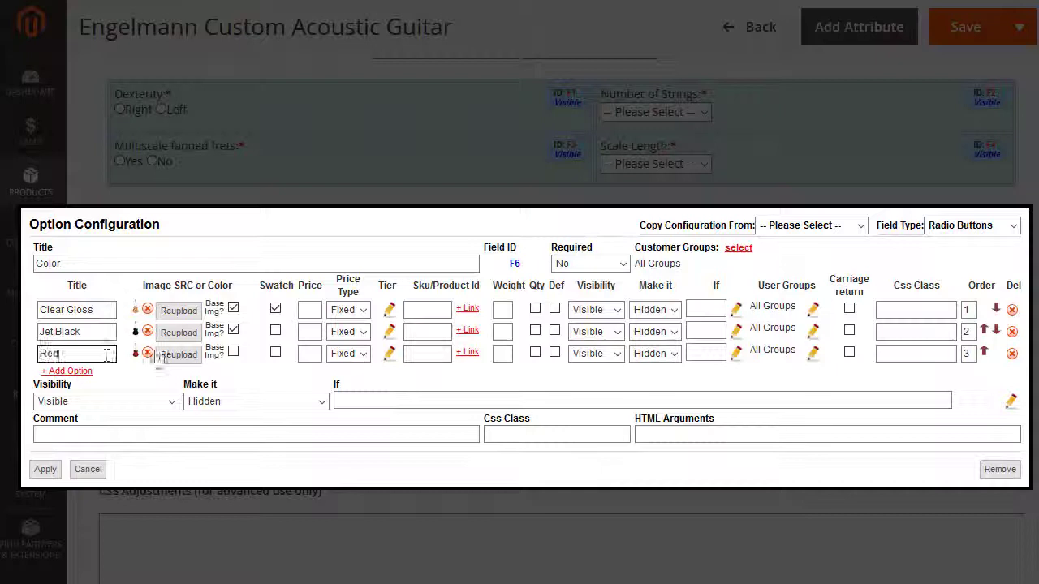
click(233, 351)
text(75)
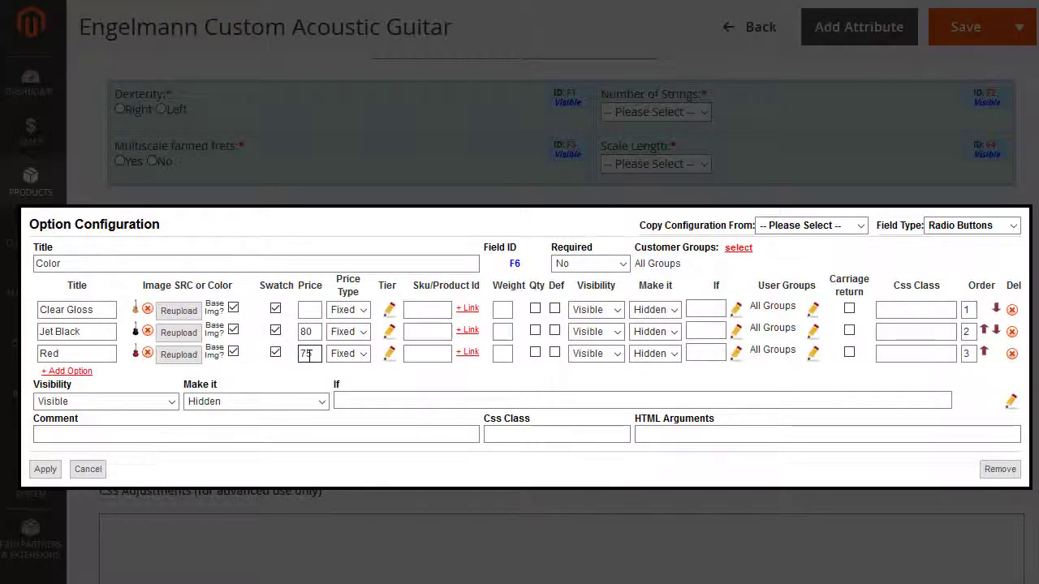
click(588, 263)
click(596, 284)
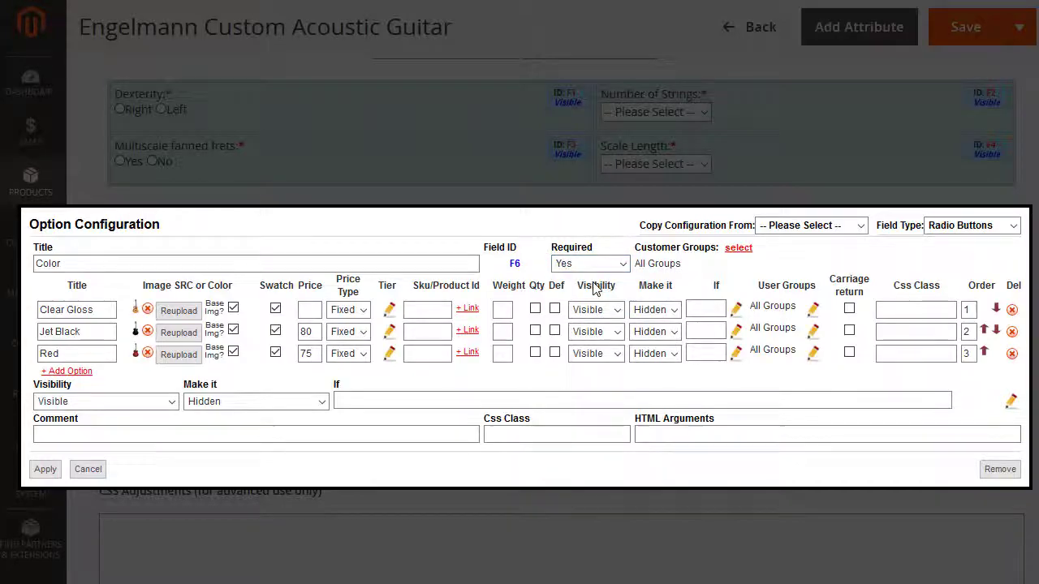
click(47, 471)
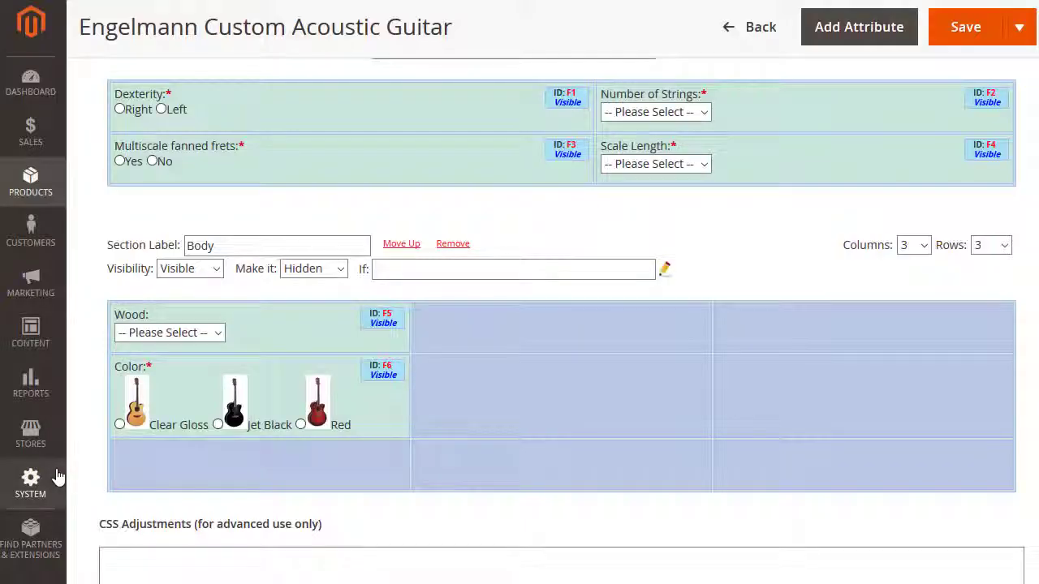
Add a required radio-button field, Body Top Wood, with three option rows
click(397, 463)
click(874, 207)
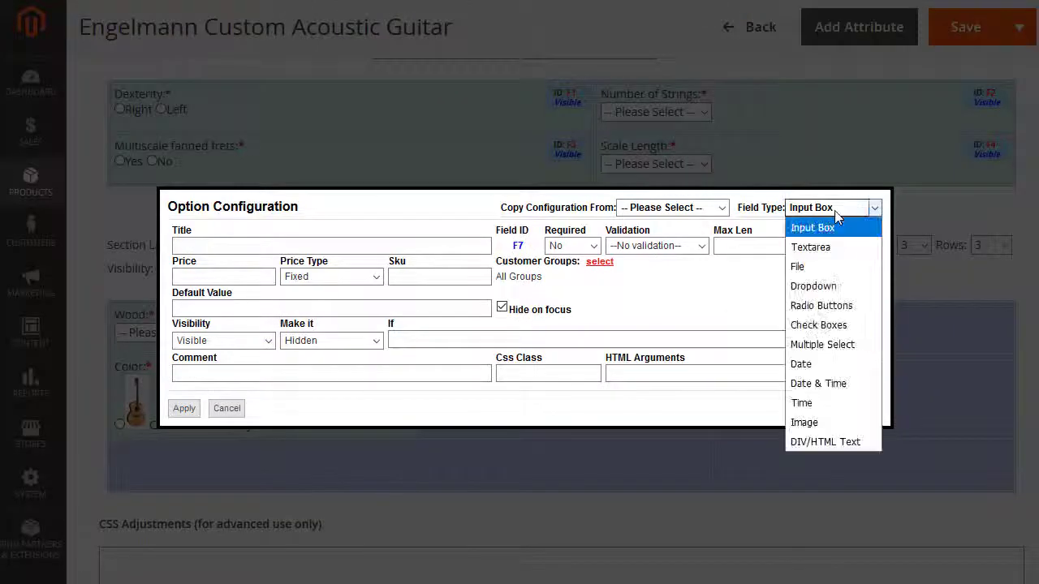
click(848, 306)
text(Body Top Wood)
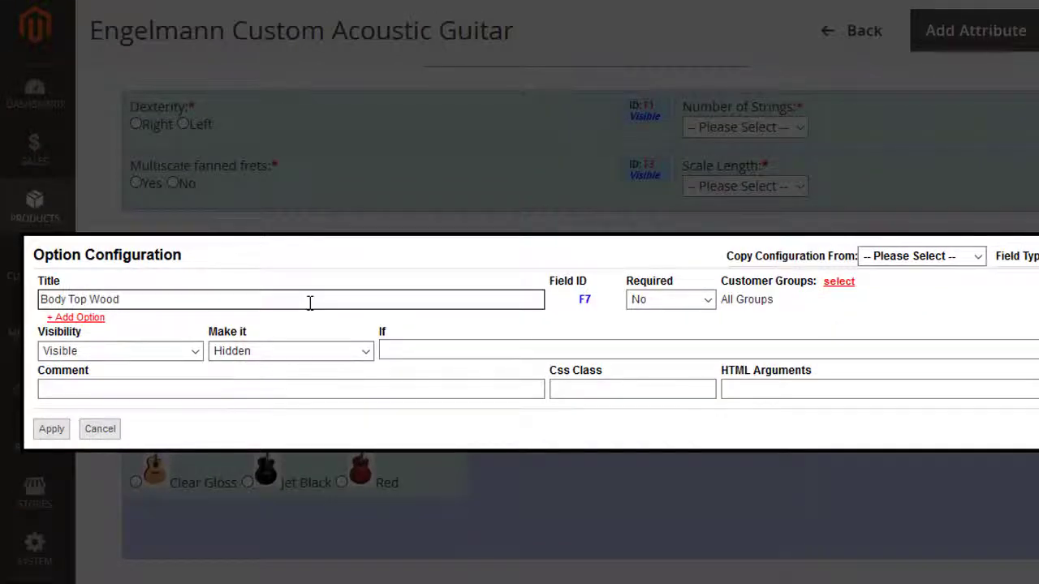
click(670, 299)
click(677, 325)
click(75, 317)
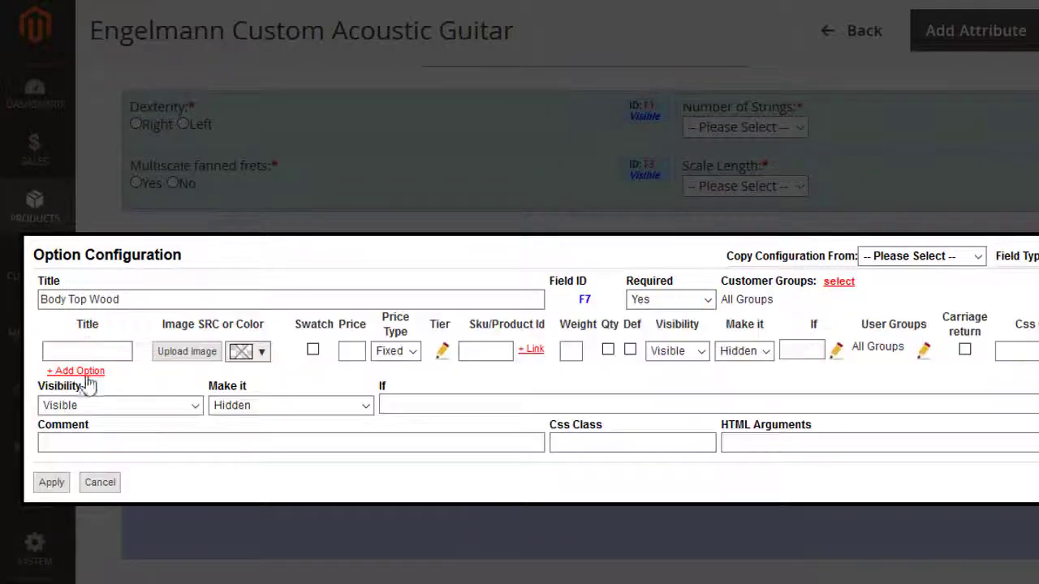
click(75, 369)
click(74, 394)
Give the first two options the Mahogany and Sitka Spruce pictures and names
click(187, 350)
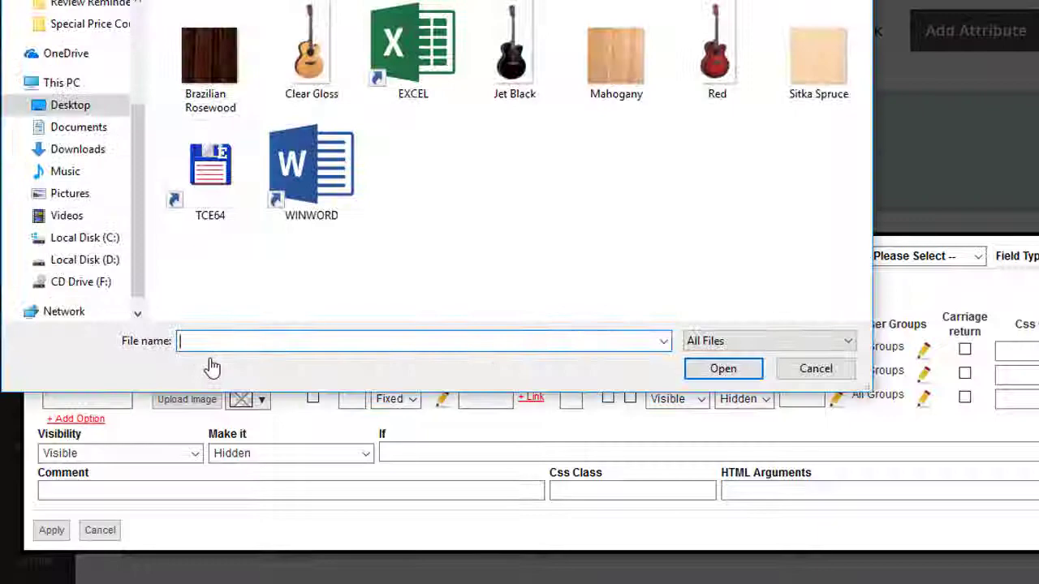
click(614, 69)
click(723, 366)
text(Mahogany)
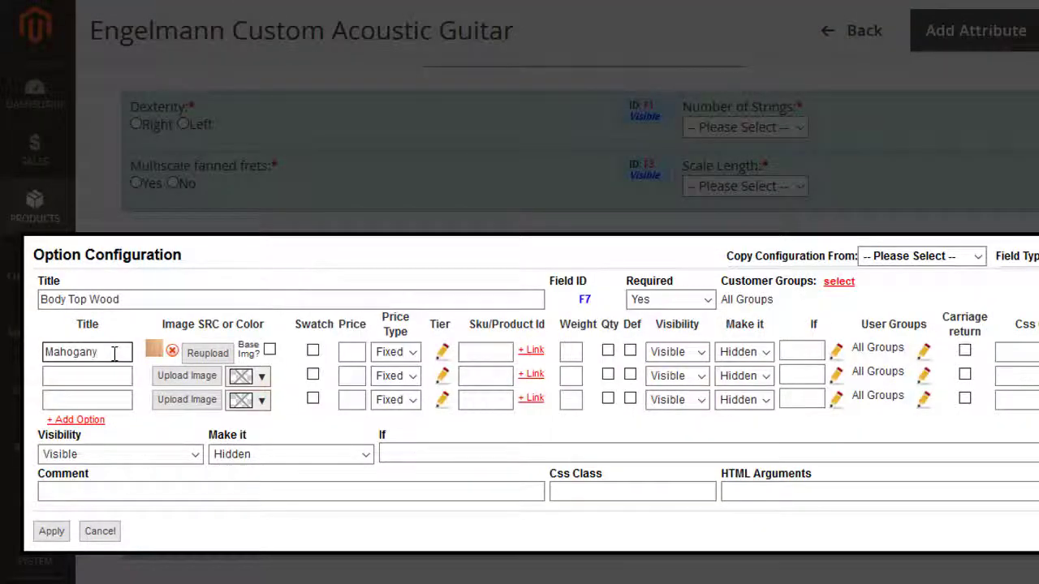
click(186, 375)
click(817, 51)
click(723, 366)
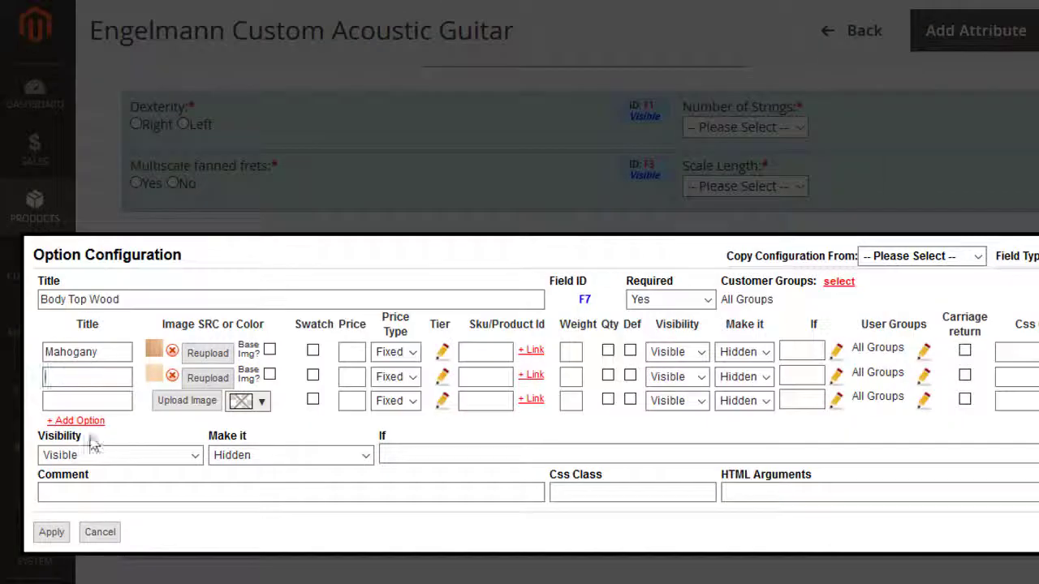
text(Sitka Spruce)
Add the Brazilian Rosewood picture and show Sitka Spruce and Rosewood as swatches
click(187, 400)
click(206, 35)
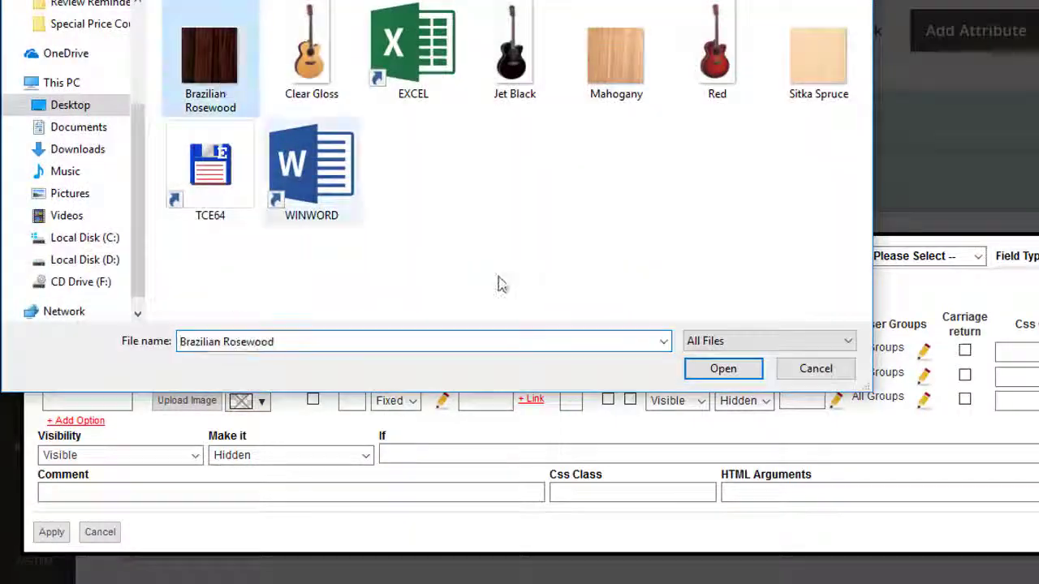
click(723, 366)
click(116, 400)
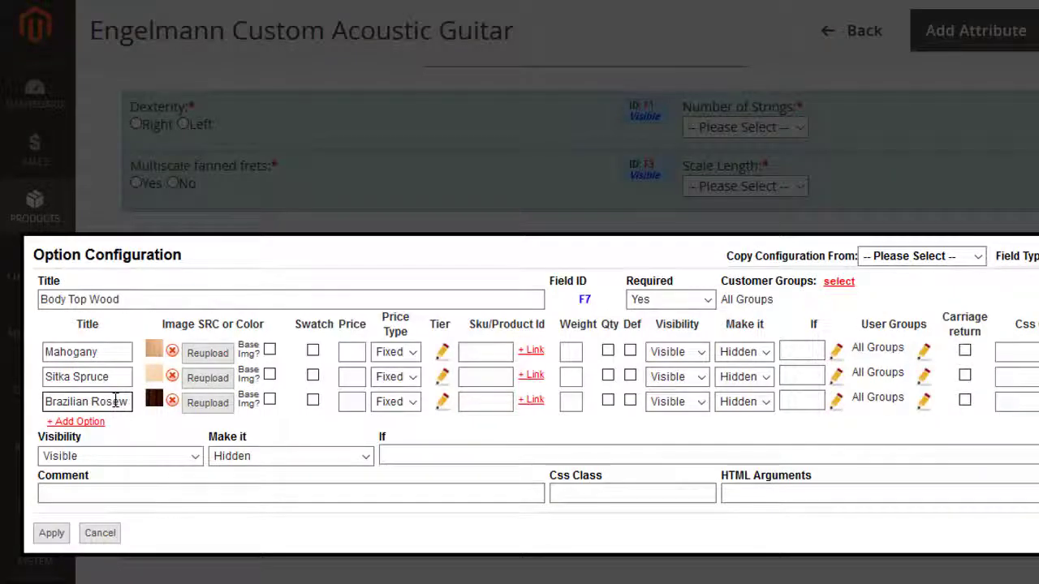
click(313, 376)
click(313, 400)
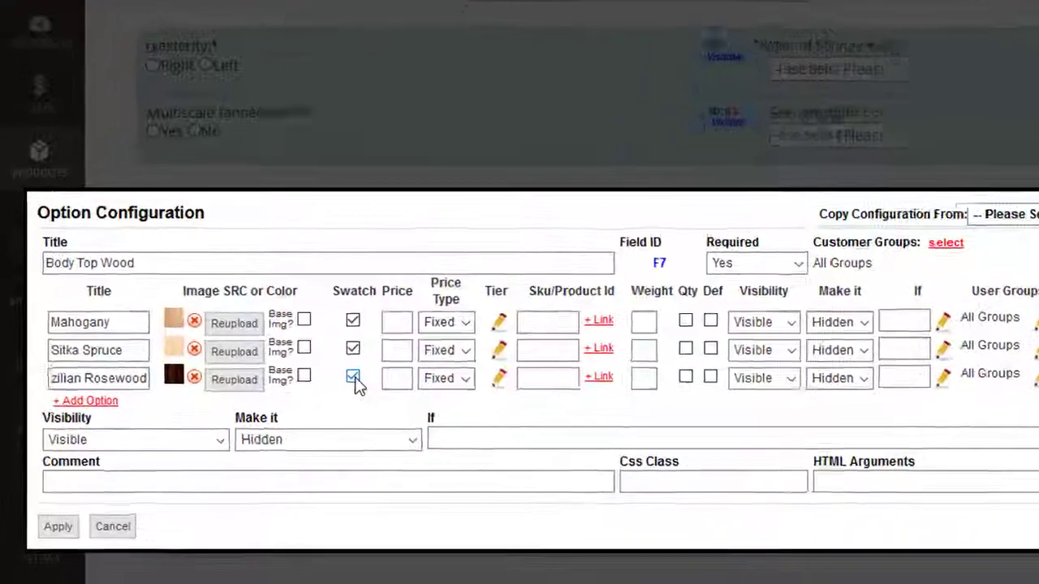
Hide the field unless Wood is Top Wood, then apply Body Top Wood
click(191, 456)
click(244, 472)
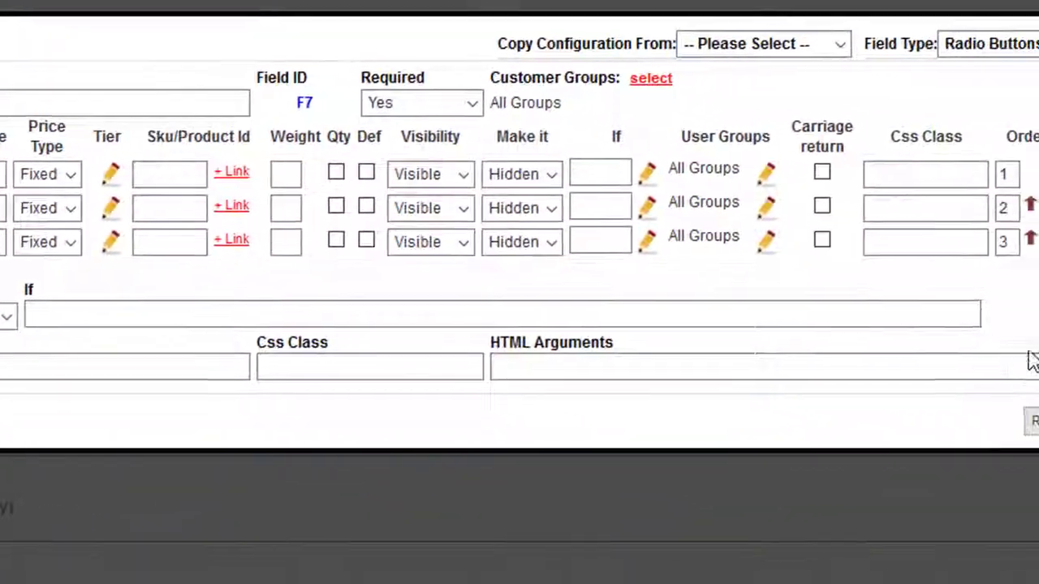
click(997, 303)
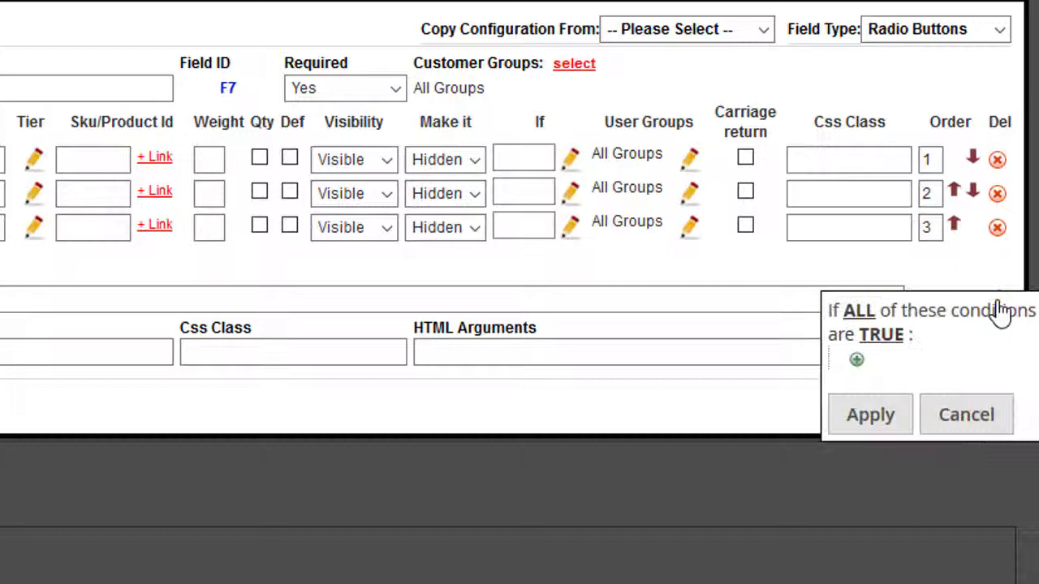
click(857, 362)
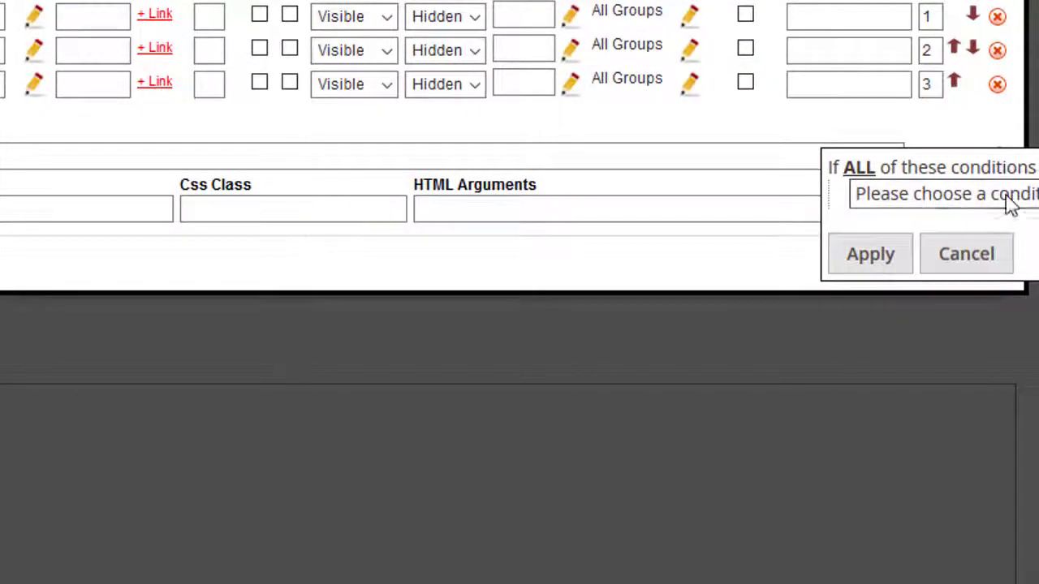
click(1011, 205)
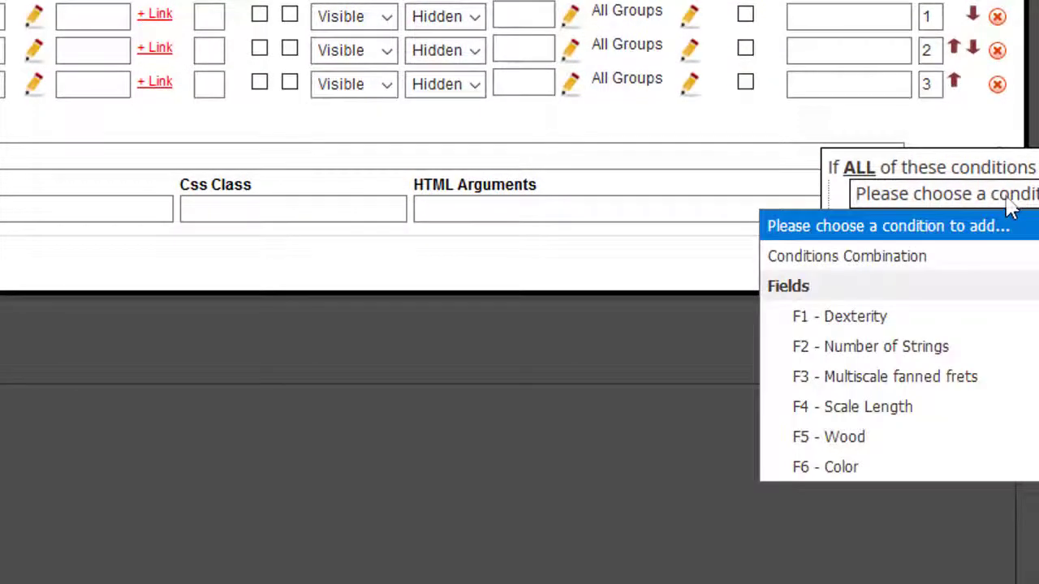
click(892, 442)
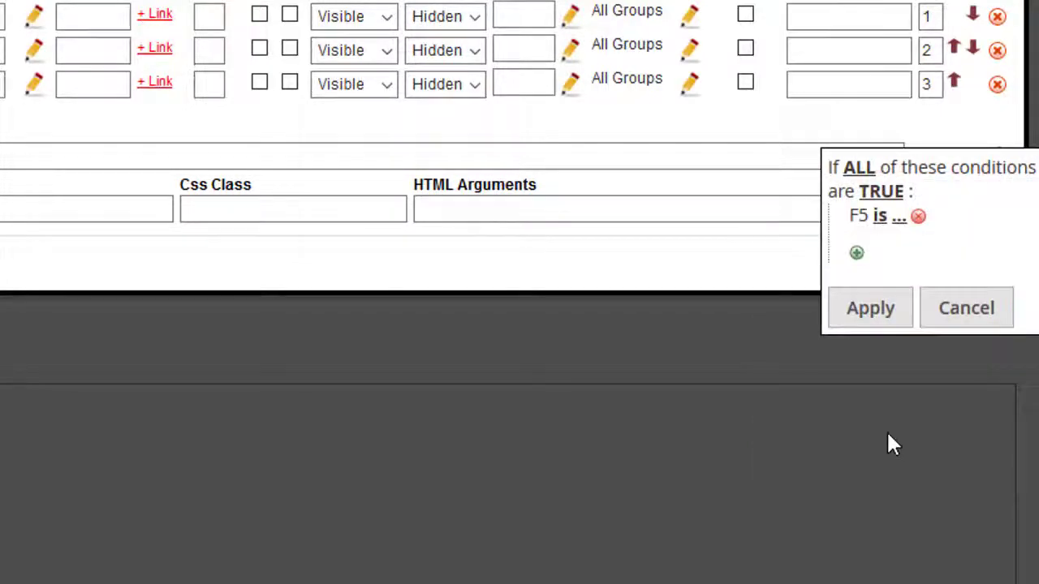
click(900, 218)
text(Top Wood)
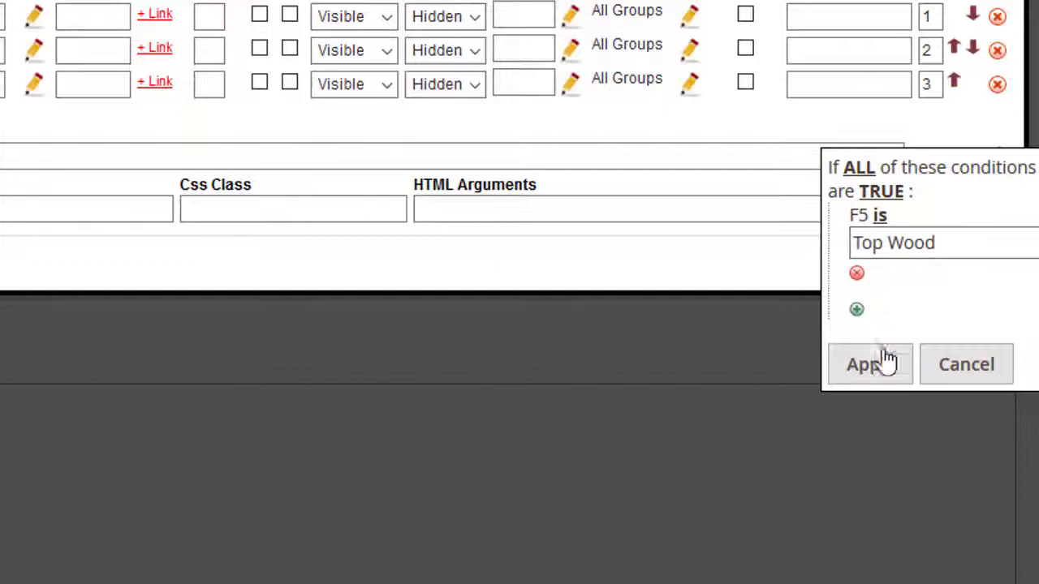
click(882, 373)
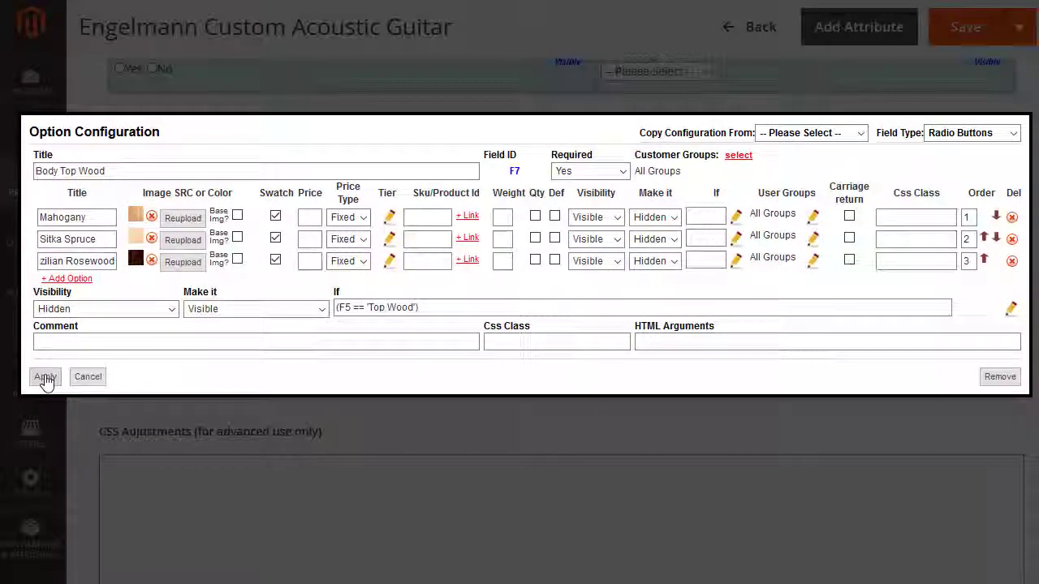
click(45, 377)
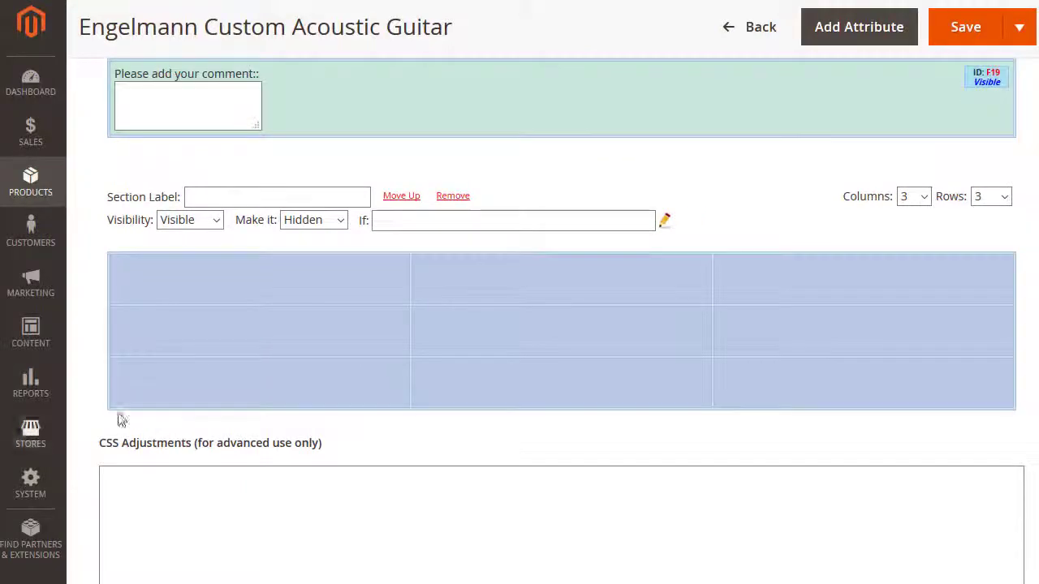
Set the section to one column and one row and add a Check Boxes field
click(914, 197)
click(909, 216)
click(990, 196)
click(992, 217)
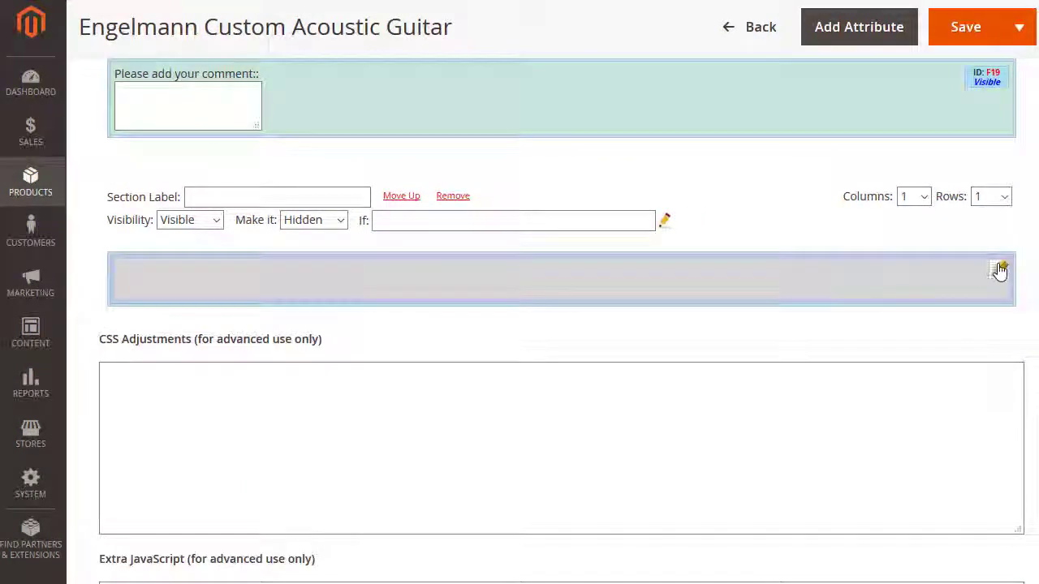
click(1000, 270)
click(836, 206)
click(853, 324)
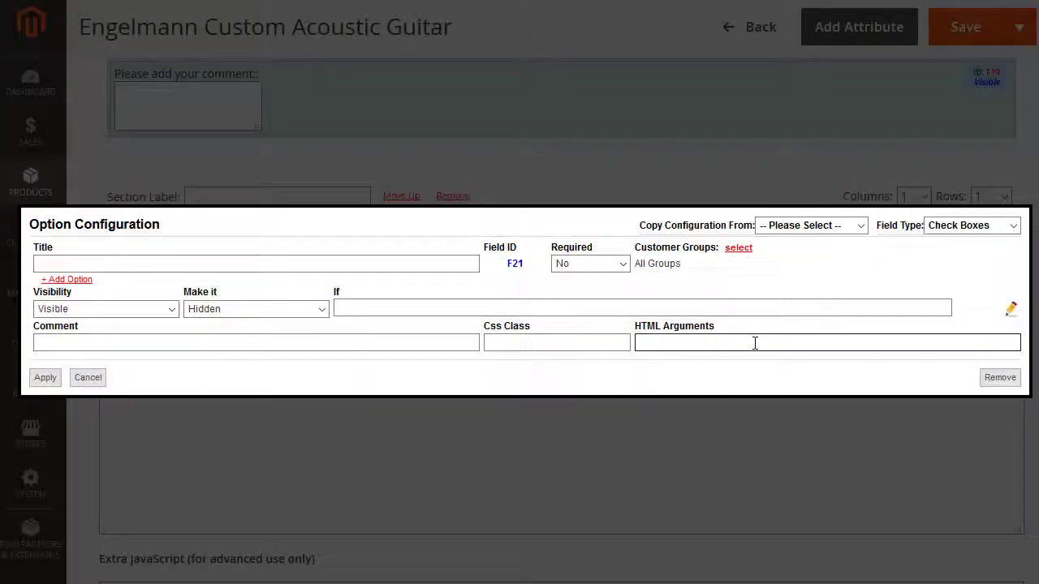
Add two option rows and title the field 'Special Offers'
click(80, 289)
click(71, 327)
click(106, 267)
text(Special)
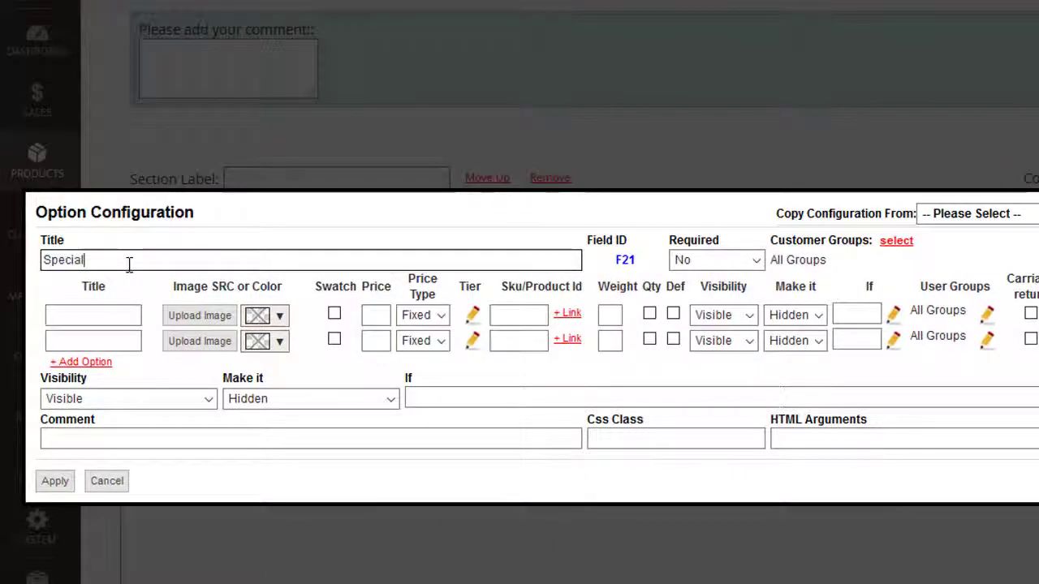
text( Offers:)
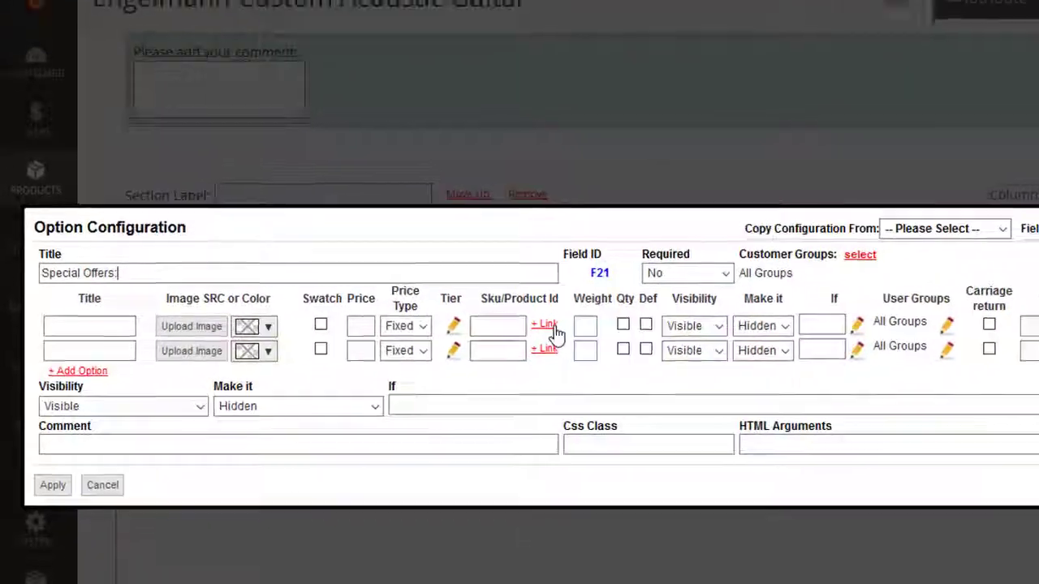
Link the Alpha Acoustic Guitar Case to the first option, enable Qty, and select its 199 price
click(569, 338)
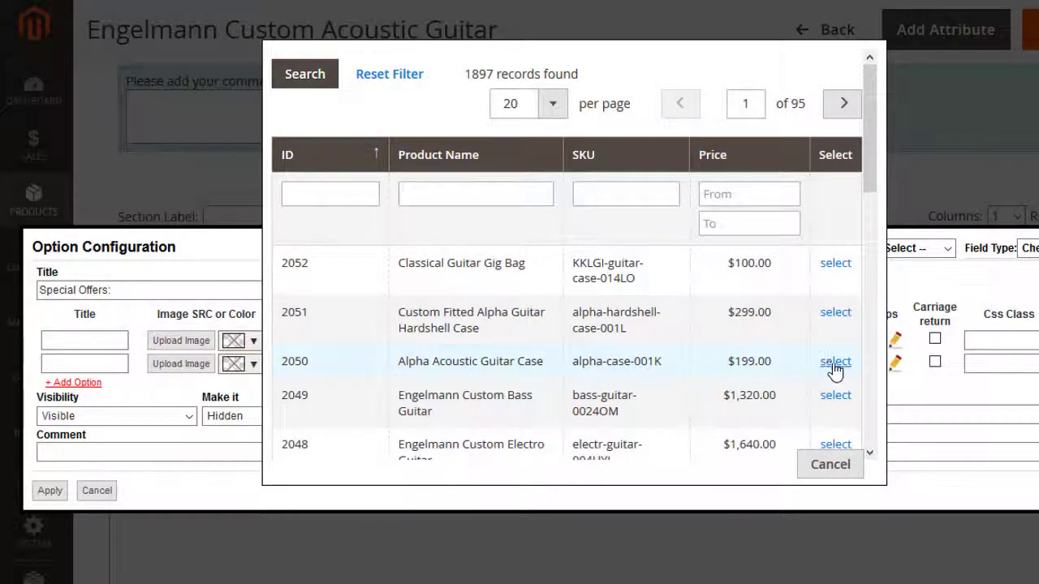
click(833, 365)
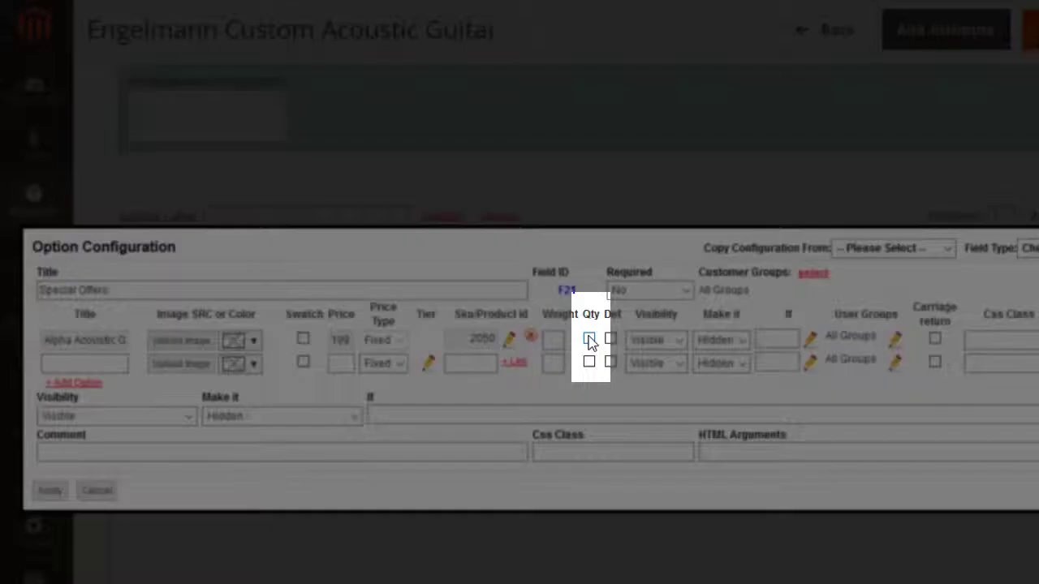
click(590, 341)
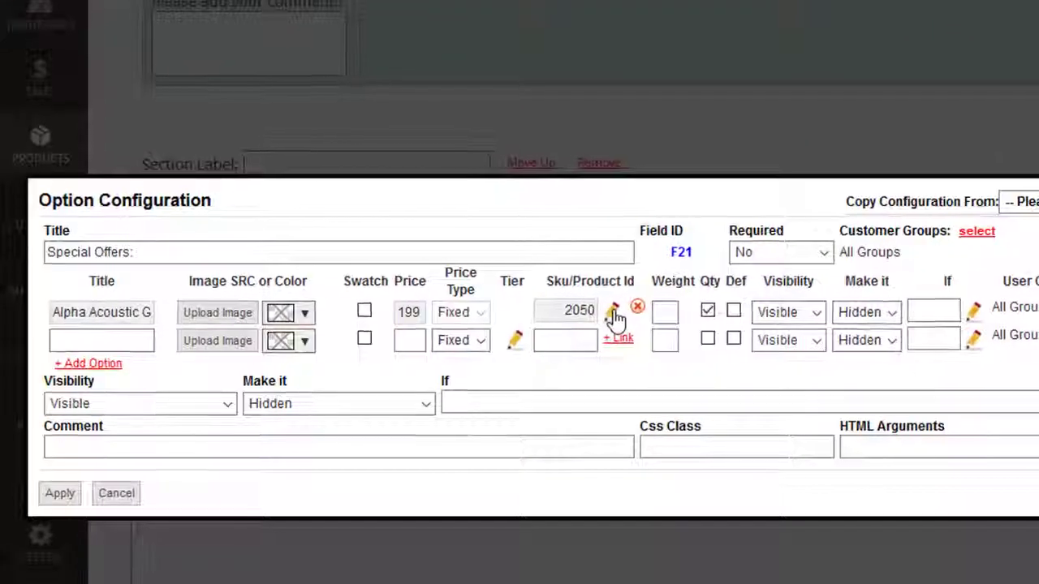
click(613, 312)
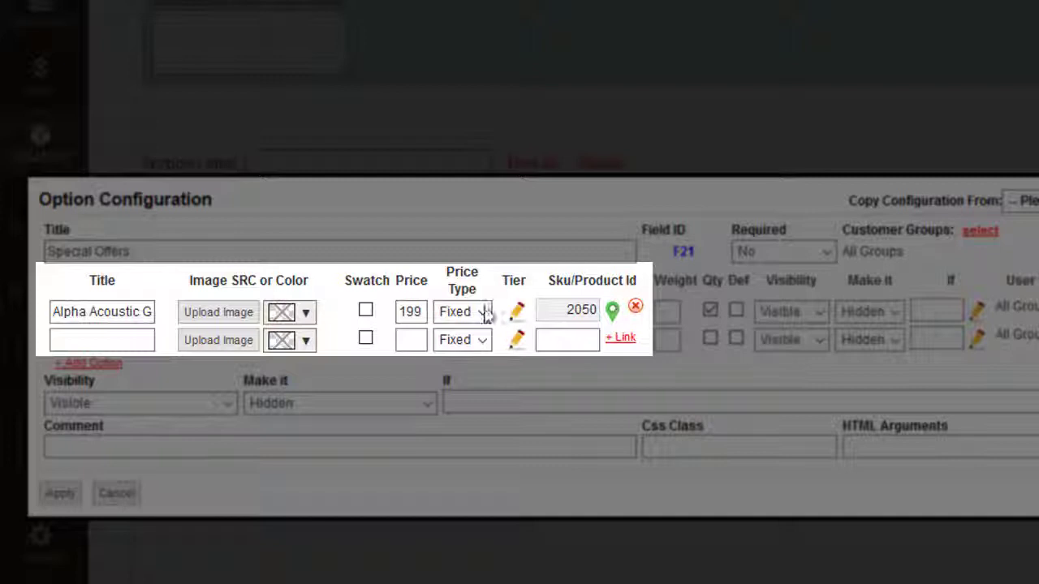
drag(420, 312, 359, 319)
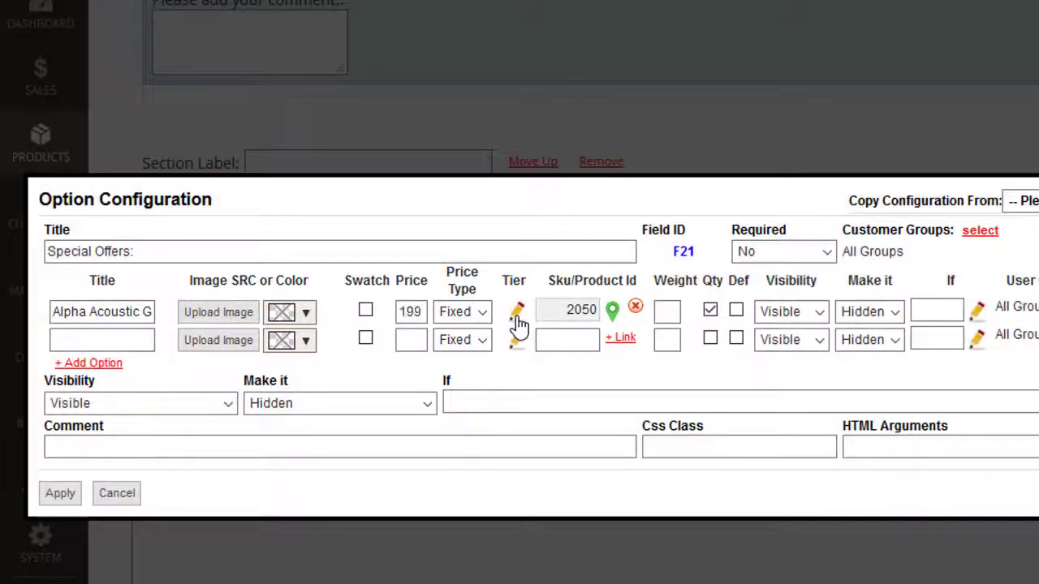
Add tier prices for the first offer, with quantities 5 and 10, and apply them
click(517, 316)
click(544, 352)
text(5)
click(590, 354)
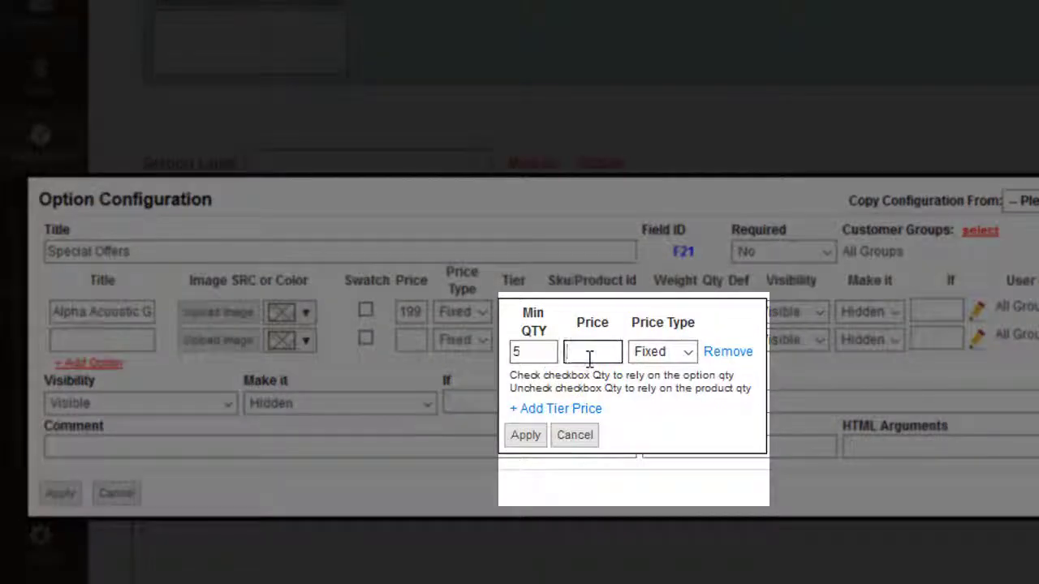
text(160)
click(560, 410)
text(10)
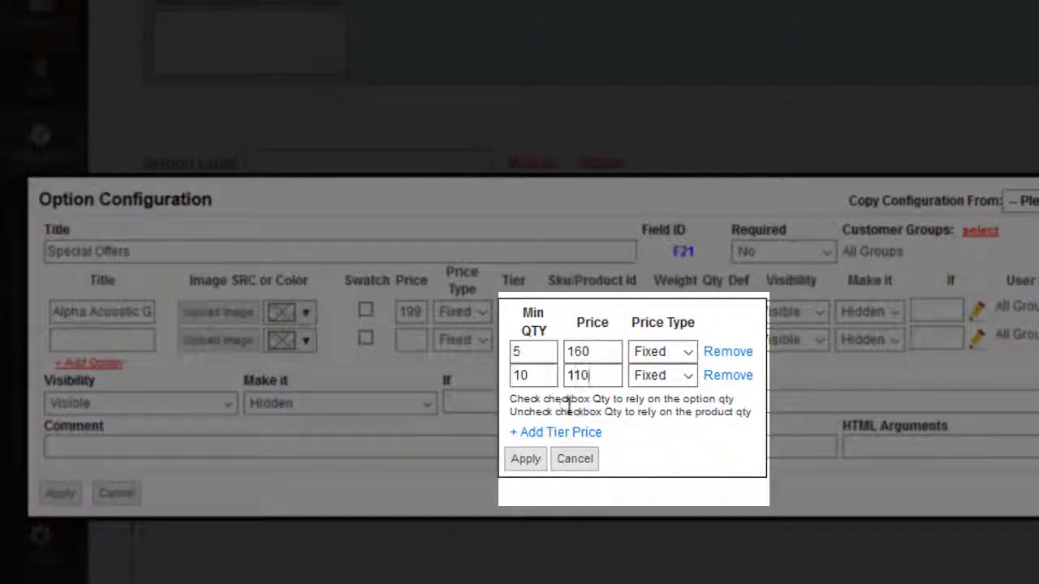
click(560, 432)
text(0)
click(575, 409)
text(60)
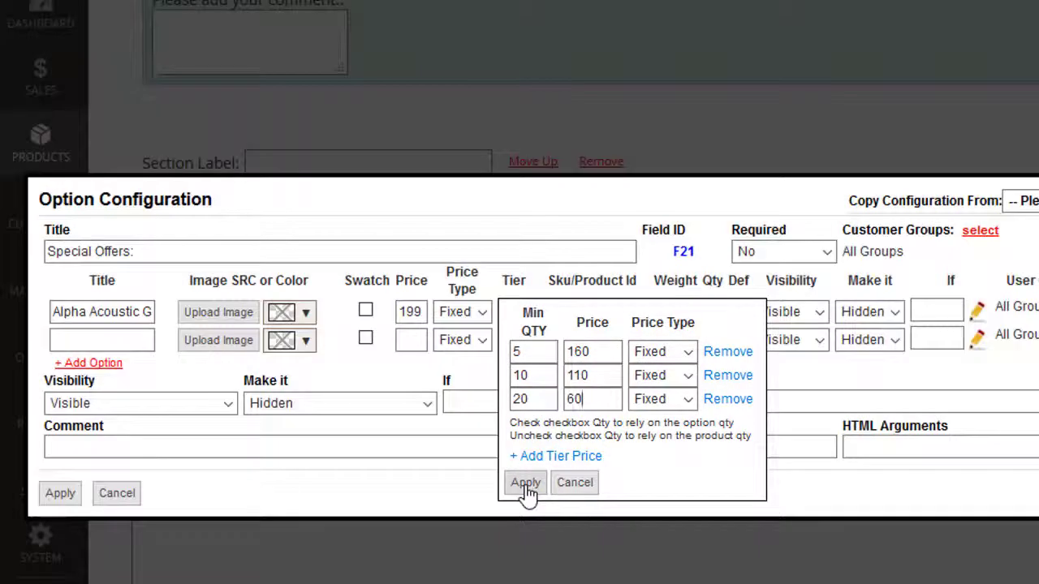
click(525, 483)
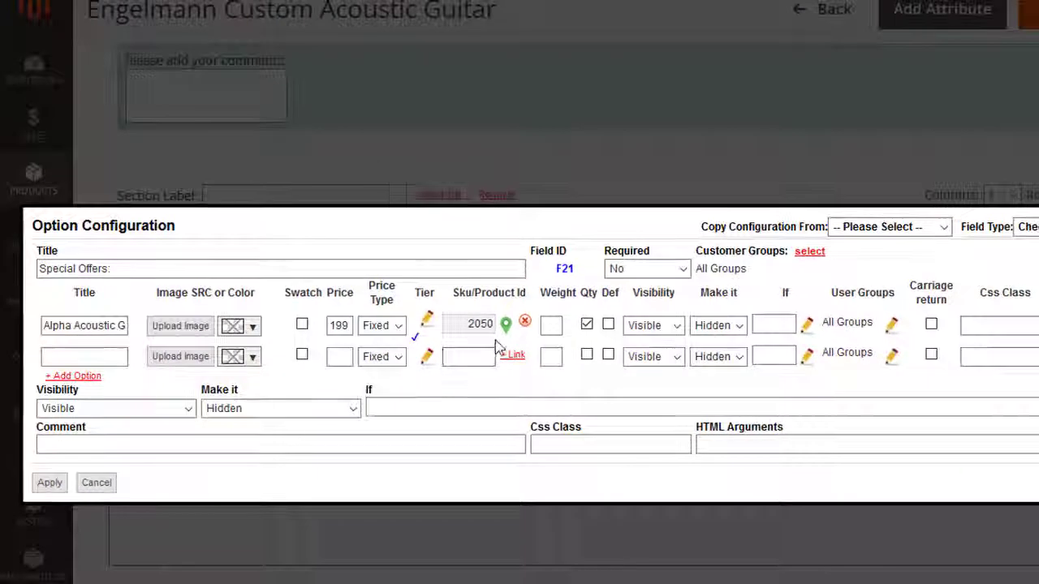
Link the second offer to product 2051 and give it a 220 tier price
click(514, 355)
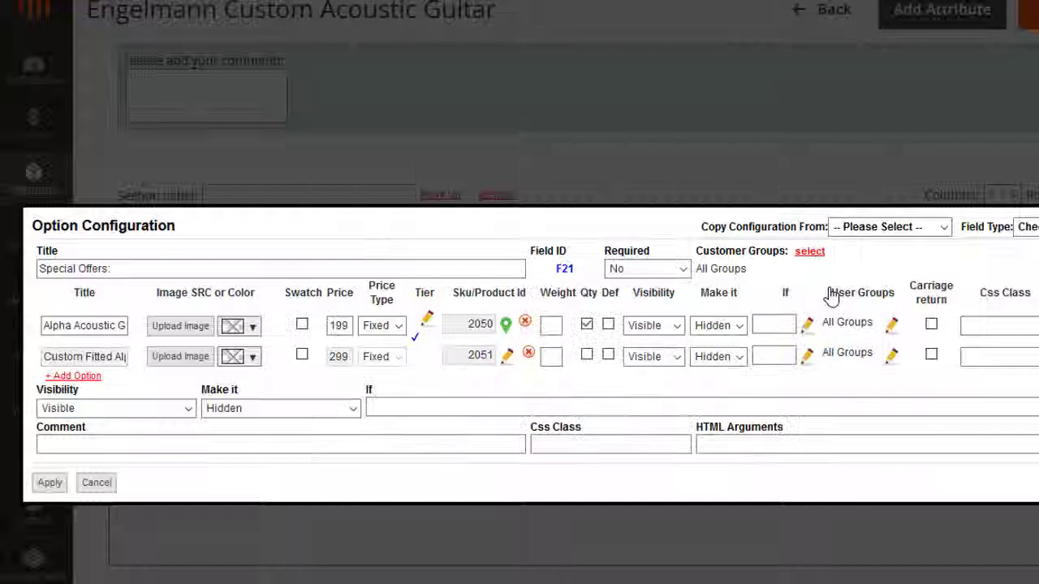
click(506, 356)
click(426, 358)
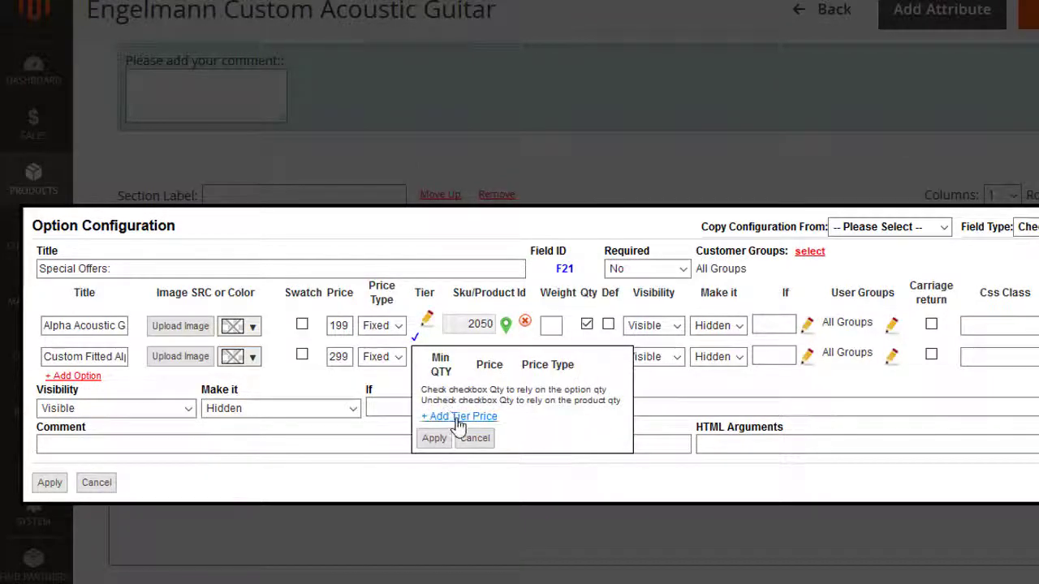
click(459, 416)
text(4)
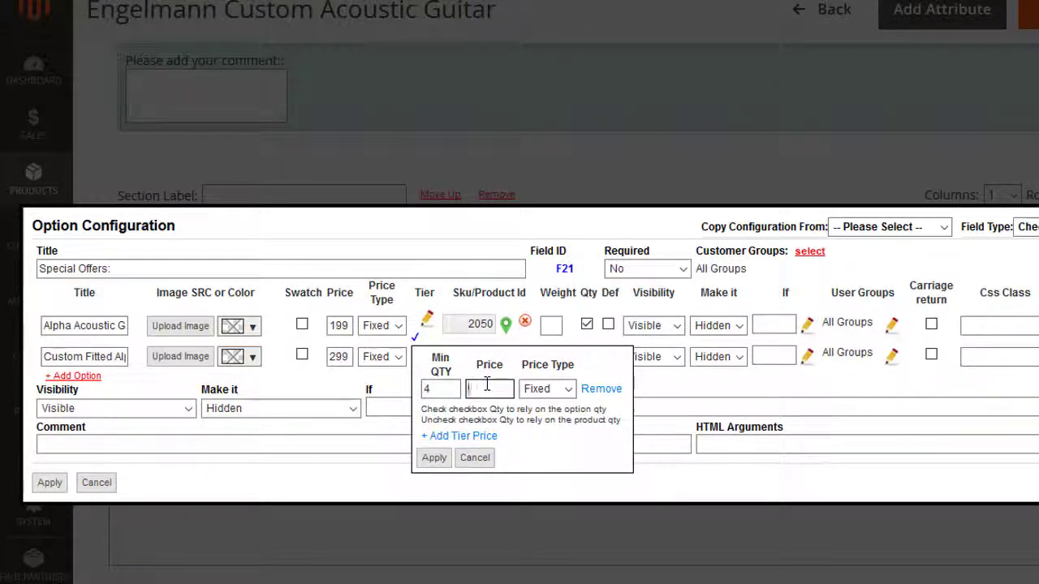
text(220)
click(434, 458)
Add a third offer linked to the Classical Guitar Gig Bag and apply the field
click(73, 389)
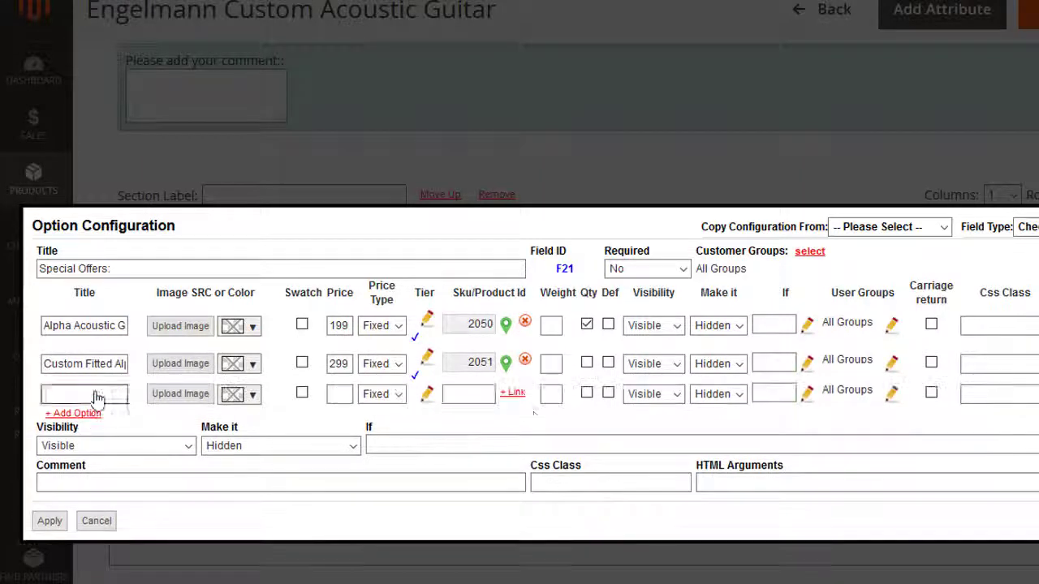
click(519, 394)
click(829, 243)
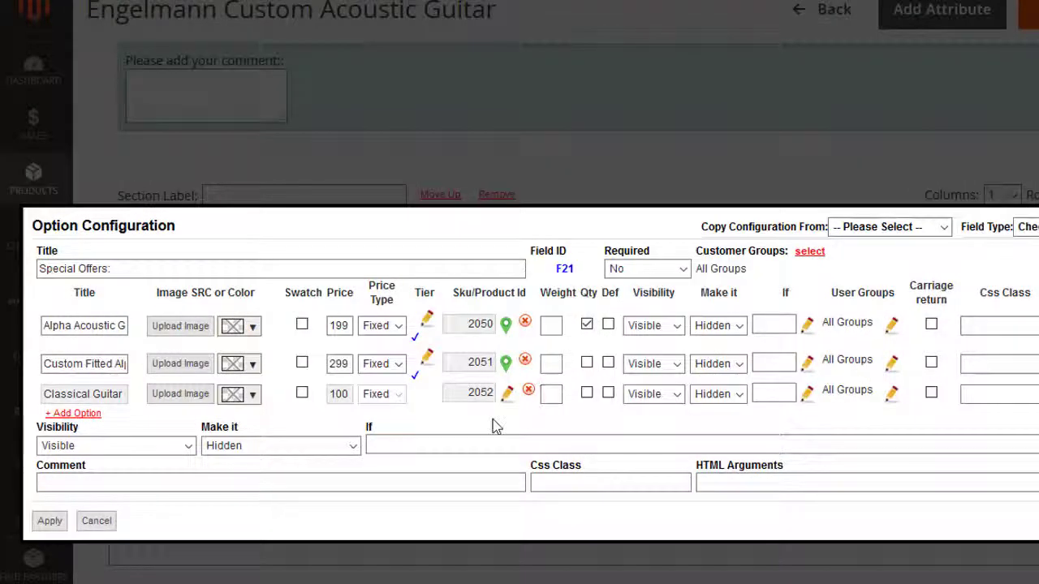
click(50, 520)
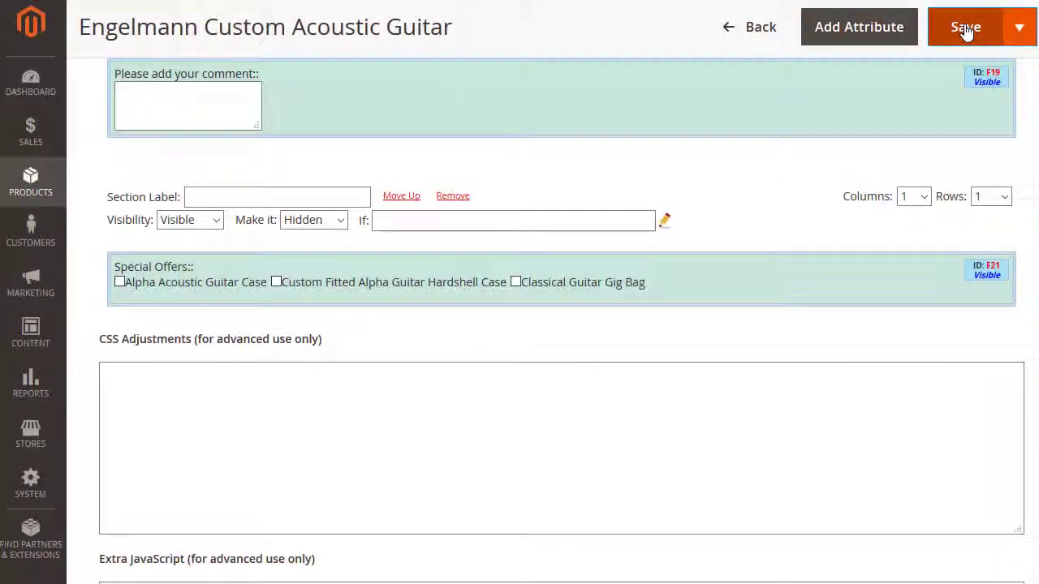
Save the Engelmann Custom Acoustic Guitar product
click(966, 30)
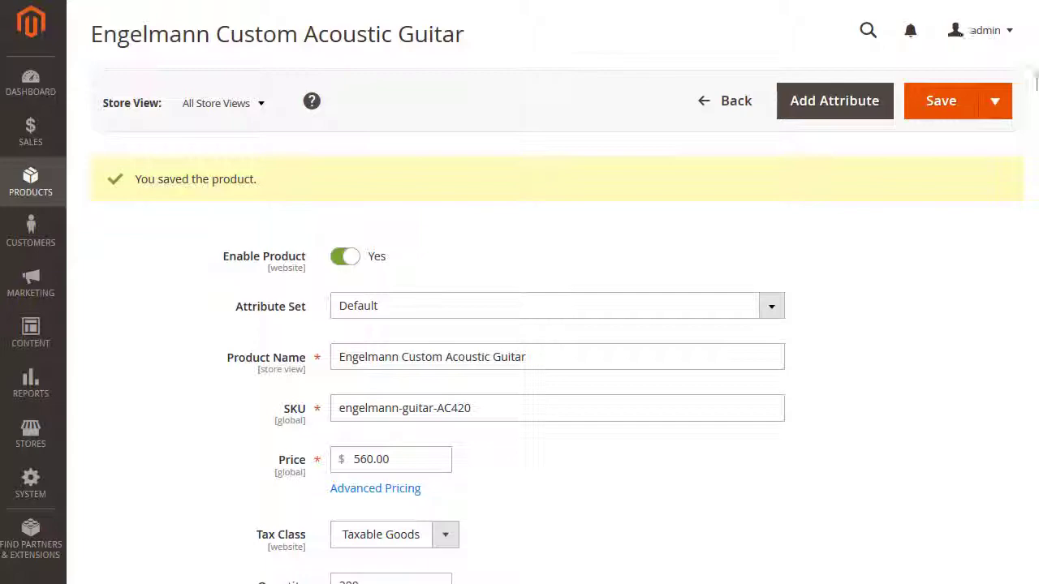
scroll(893, 324, down, 10)
scroll(893, 325, down, 3)
scroll(892, 324, down, 2)
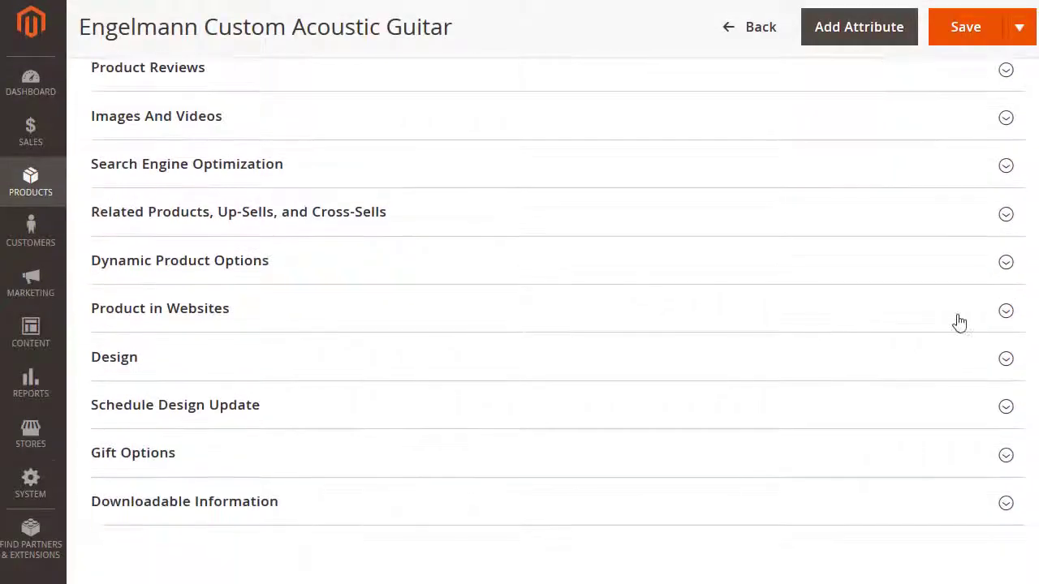
Expand Dynamic Product Options and review the option sections down to Special Offers
click(901, 261)
scroll(901, 261, down, 2)
scroll(901, 261, down, 5)
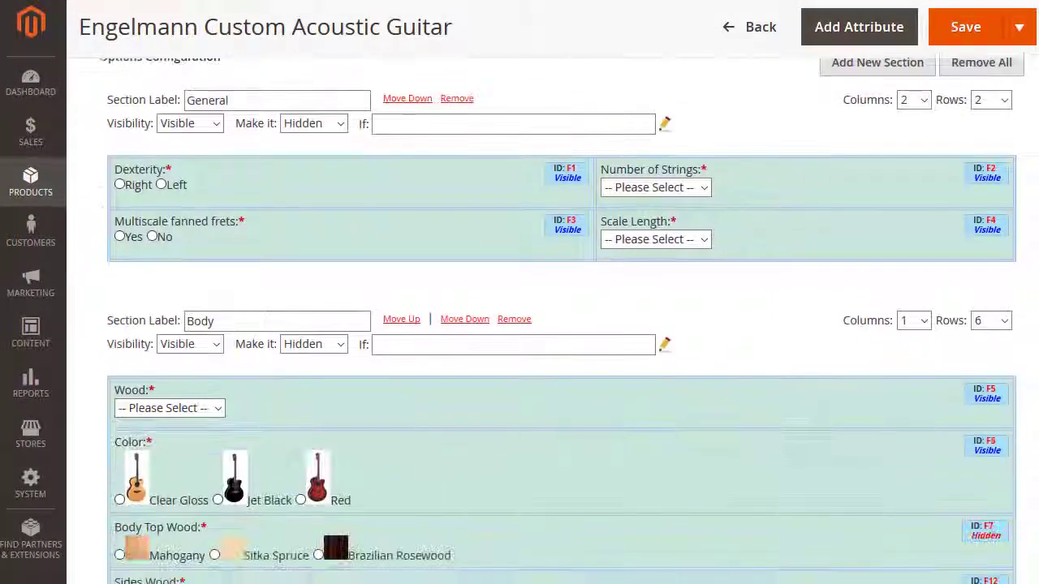
scroll(560, 324, down, 5)
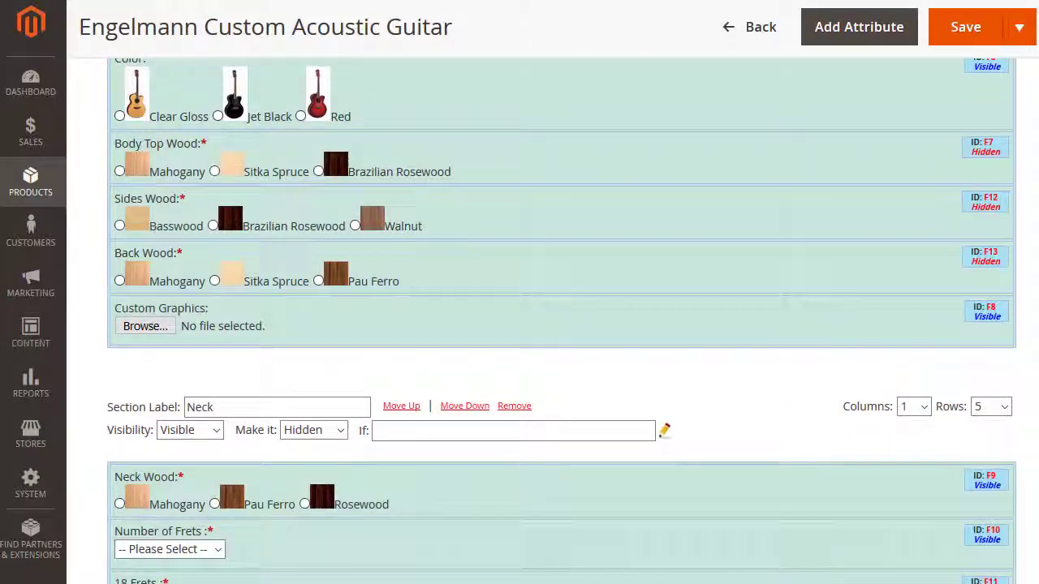
scroll(560, 325, down, 4)
scroll(560, 325, down, 2)
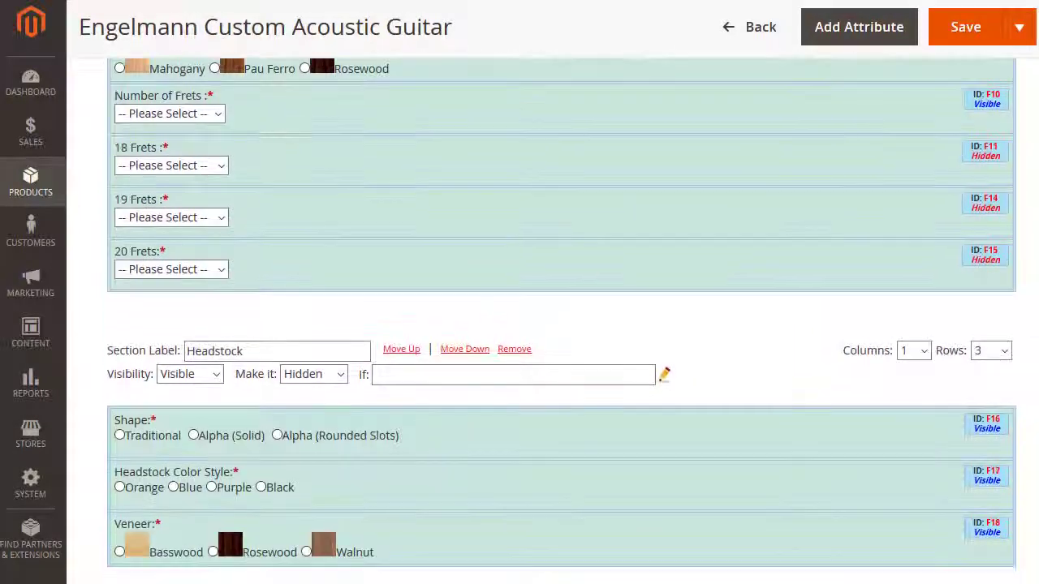
scroll(560, 324, down, 5)
scroll(560, 325, down, 1)
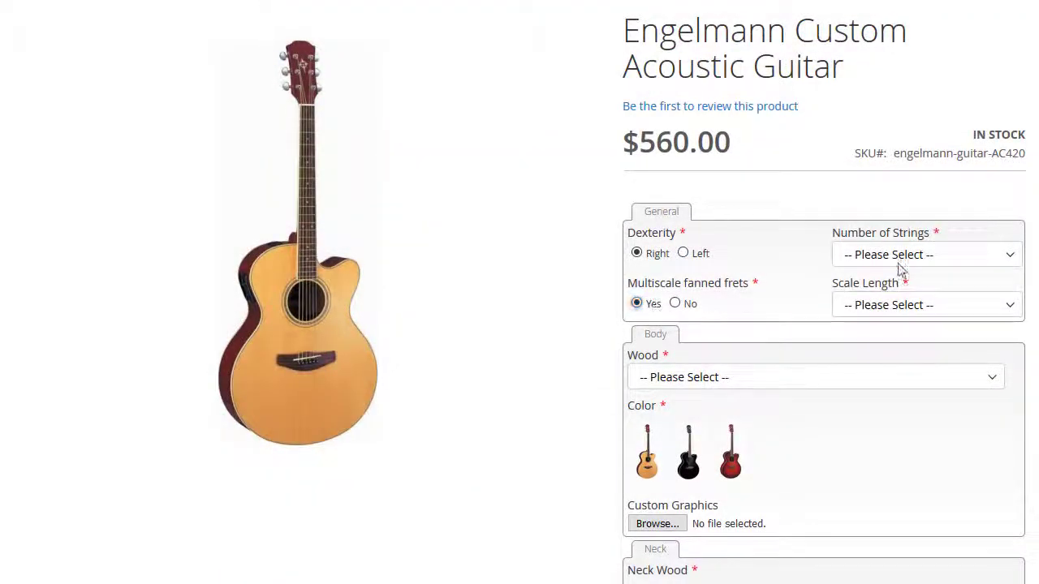
Choose the 25" scale, Top Wood, red colour and a Sitka Spruce body top
click(899, 254)
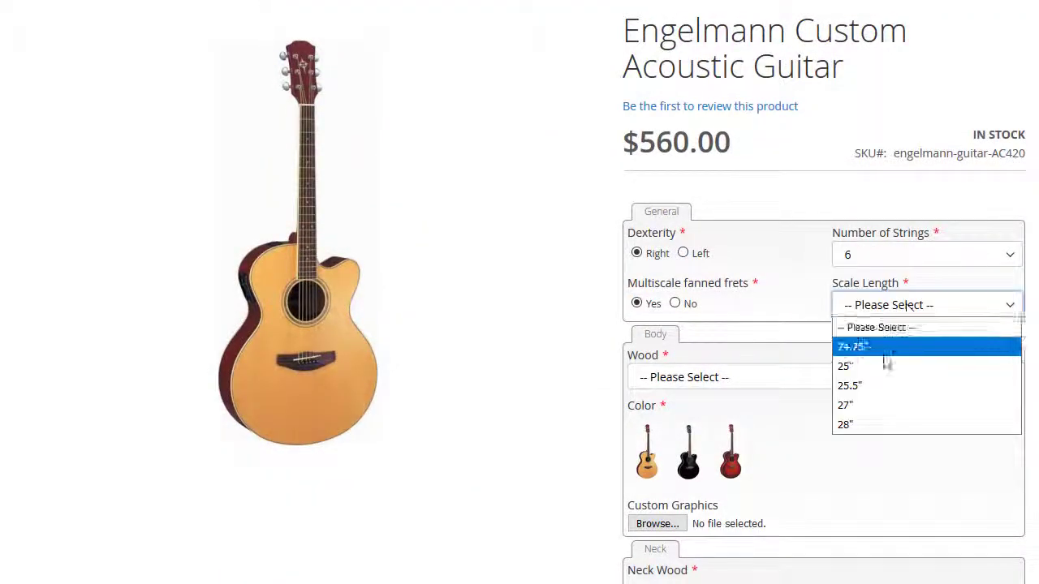
click(884, 362)
click(884, 417)
click(730, 451)
click(731, 359)
scroll(875, 332, up, 2)
scroll(875, 332, down, 2)
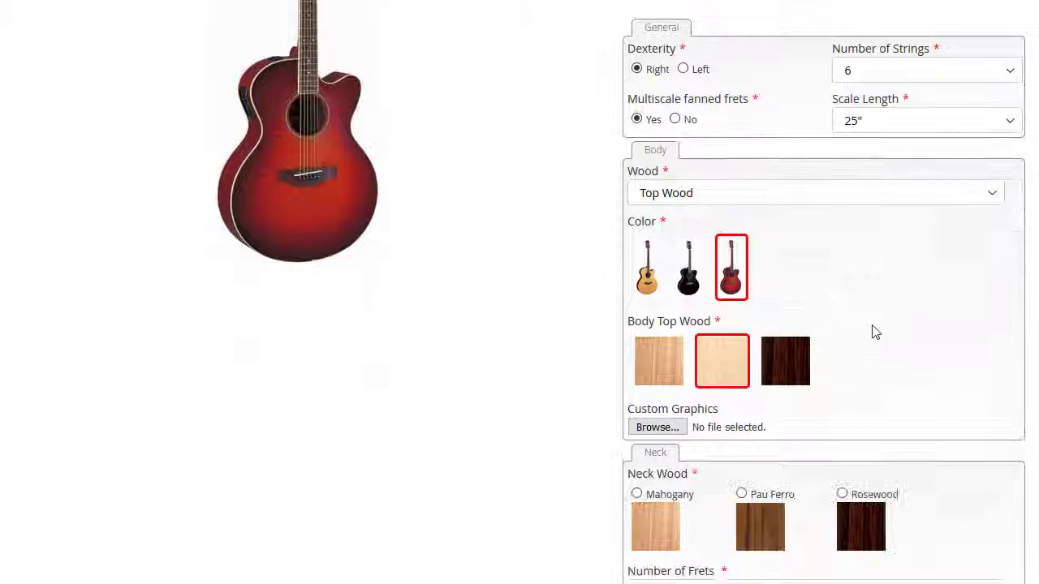
scroll(680, 331, down, 3)
scroll(680, 331, down, 3)
Choose a Mahogany neck and 18 frets in Medium/Tall
click(779, 222)
click(779, 284)
click(747, 273)
click(736, 333)
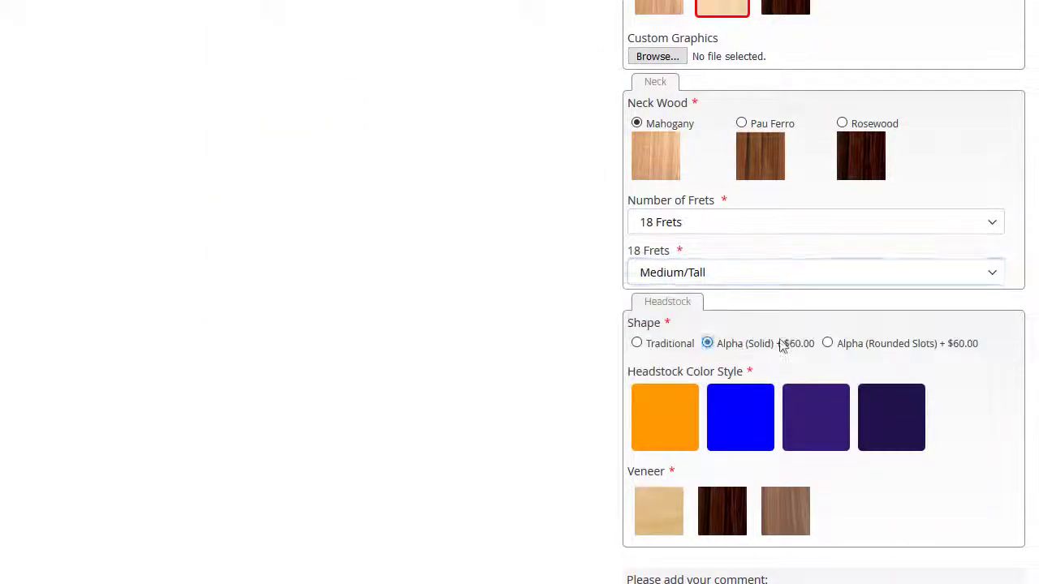
Pick the blue headstock and light wood veneer, and start typing the comment
scroll(782, 343, down, 1)
click(716, 366)
click(658, 417)
scroll(531, 371, down, 2)
key(Tab)
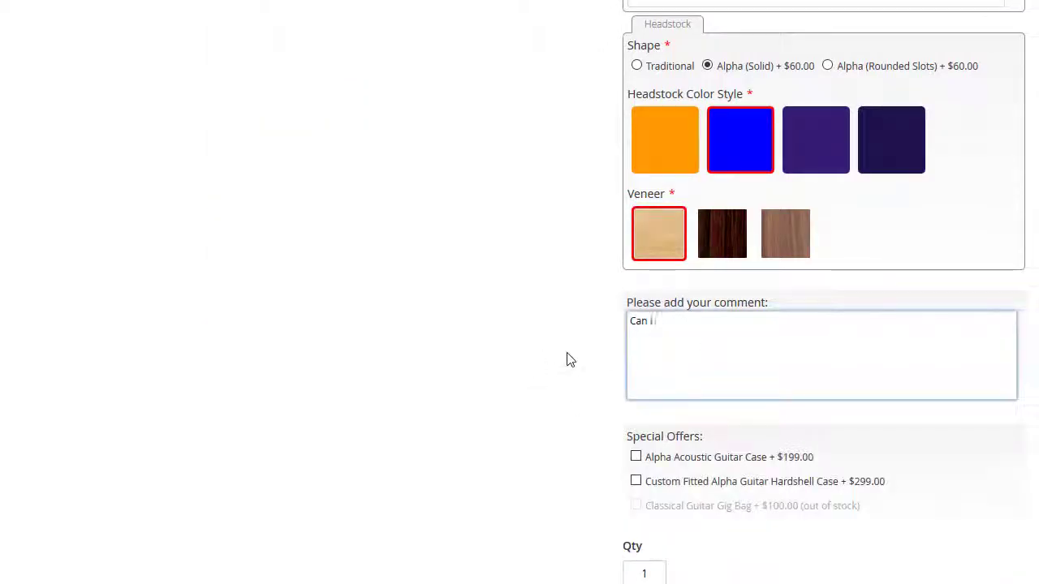
text(y own signat)
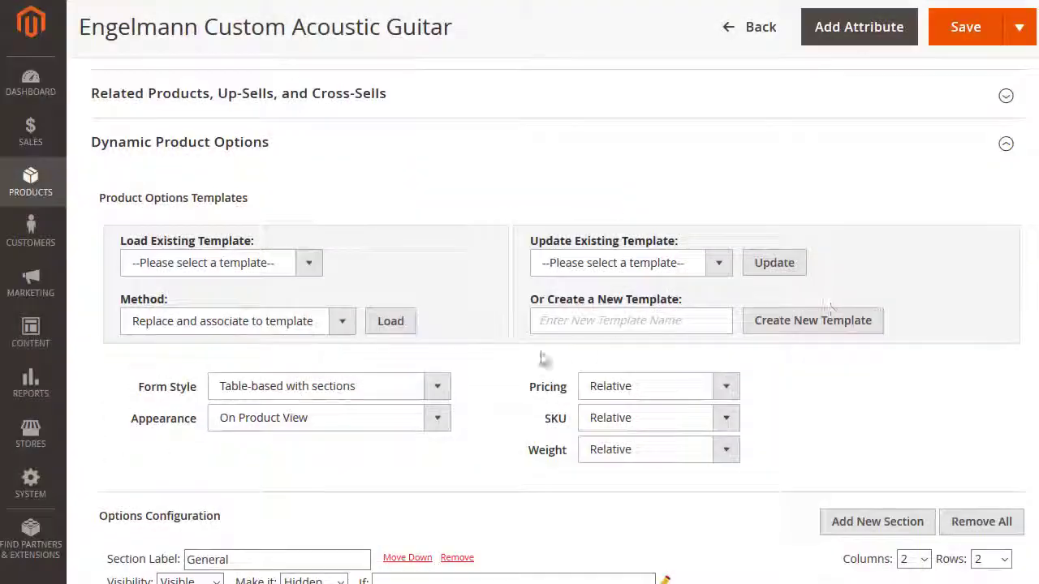
Set options to appear in a popup after clicking Configure and save the product
click(436, 430)
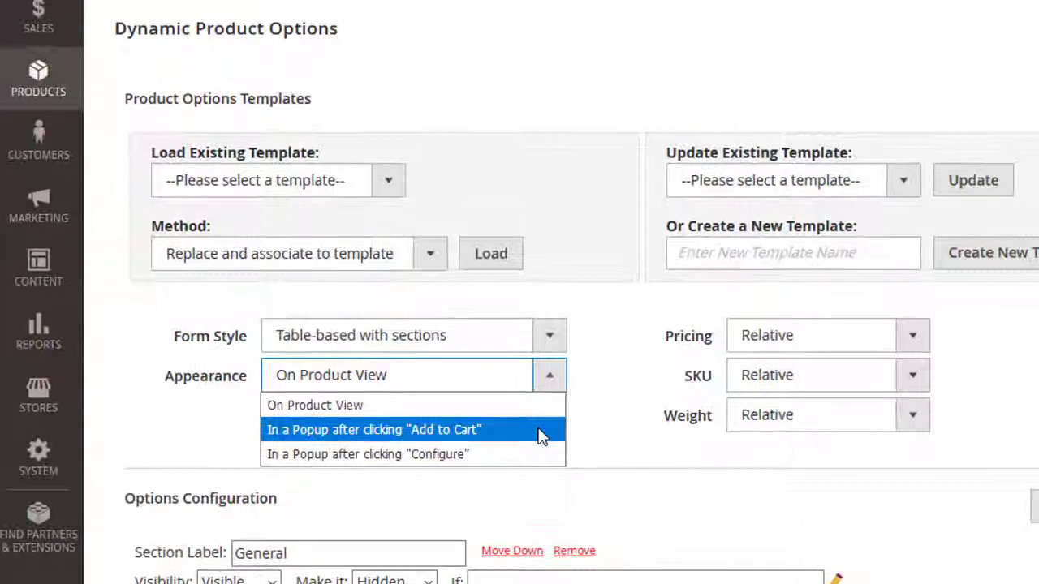
click(538, 454)
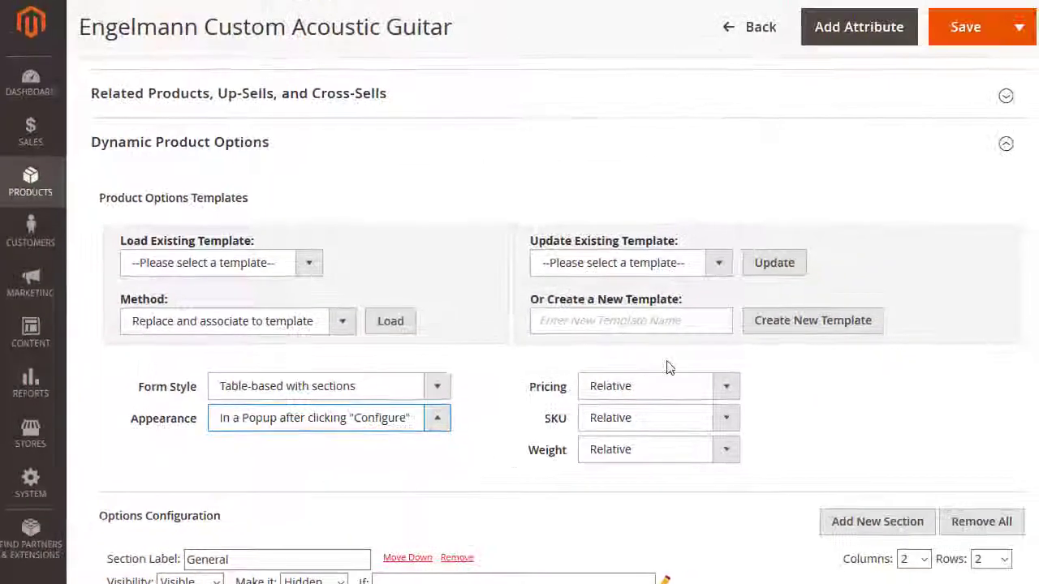
click(959, 28)
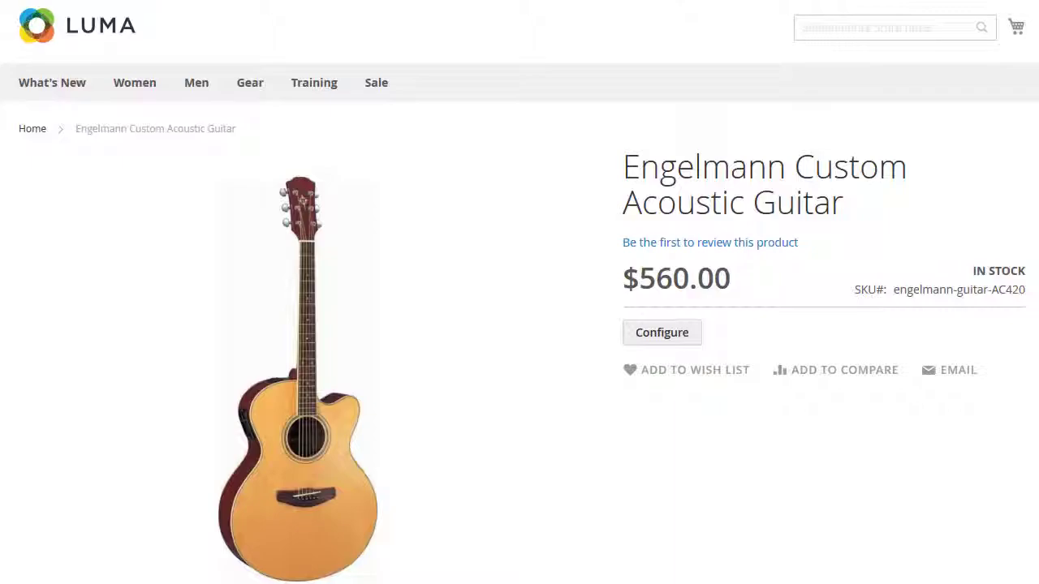
Check the guitar's options popup on the storefront
click(669, 341)
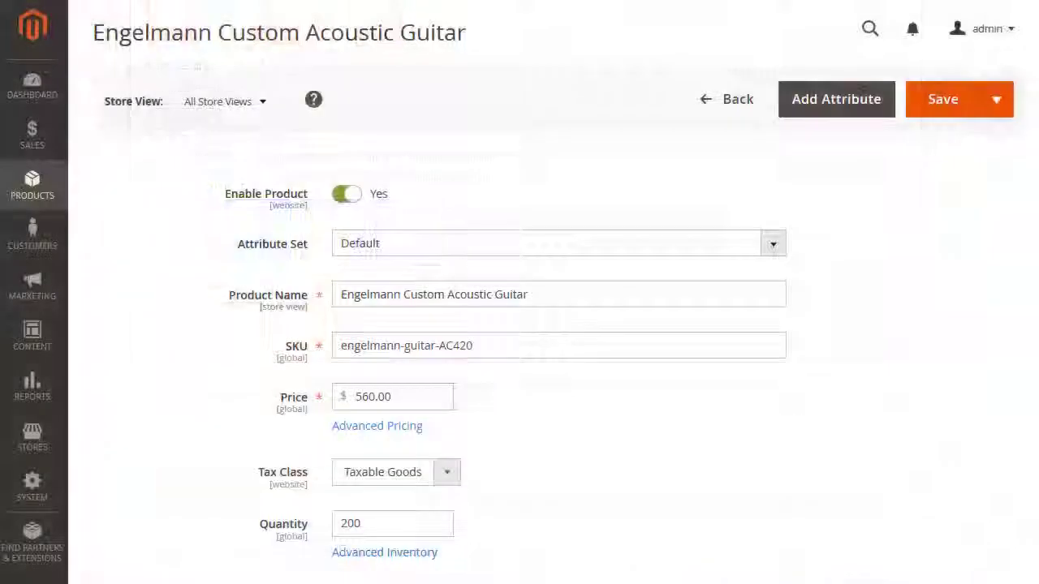
Create the options template 'custom-guitar-AC40' from the guitar's current options
scroll(520, 325, down, 4)
scroll(520, 324, down, 6)
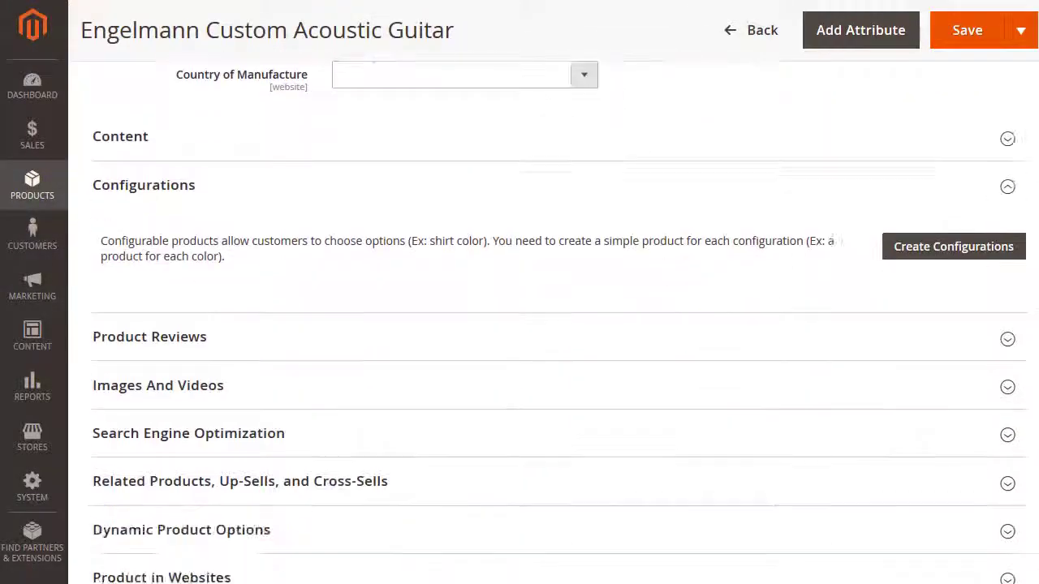
scroll(519, 325, down, 2)
click(962, 249)
scroll(520, 325, down, 3)
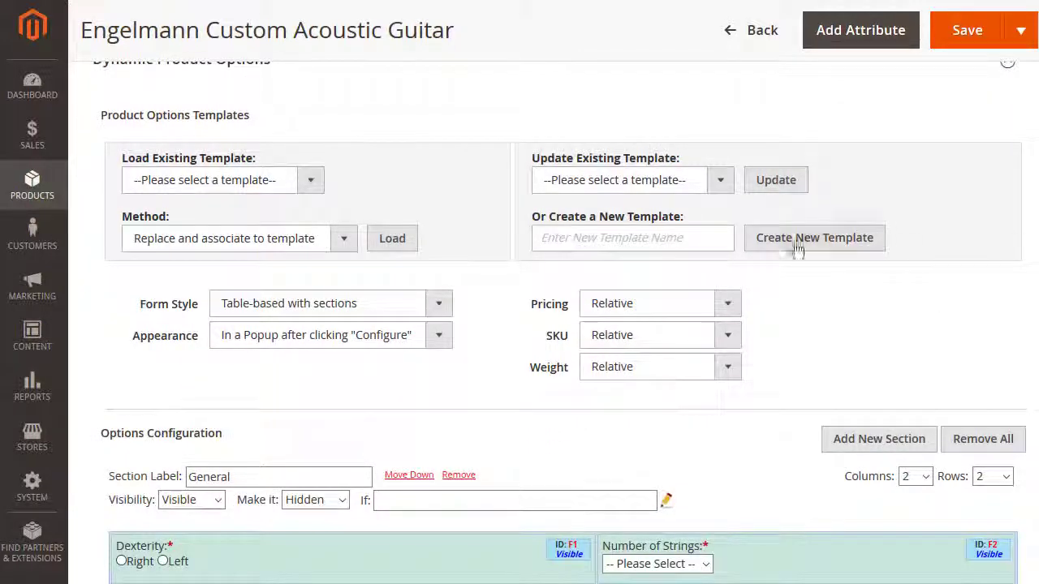
click(719, 235)
text(custom-guitar-AC40)
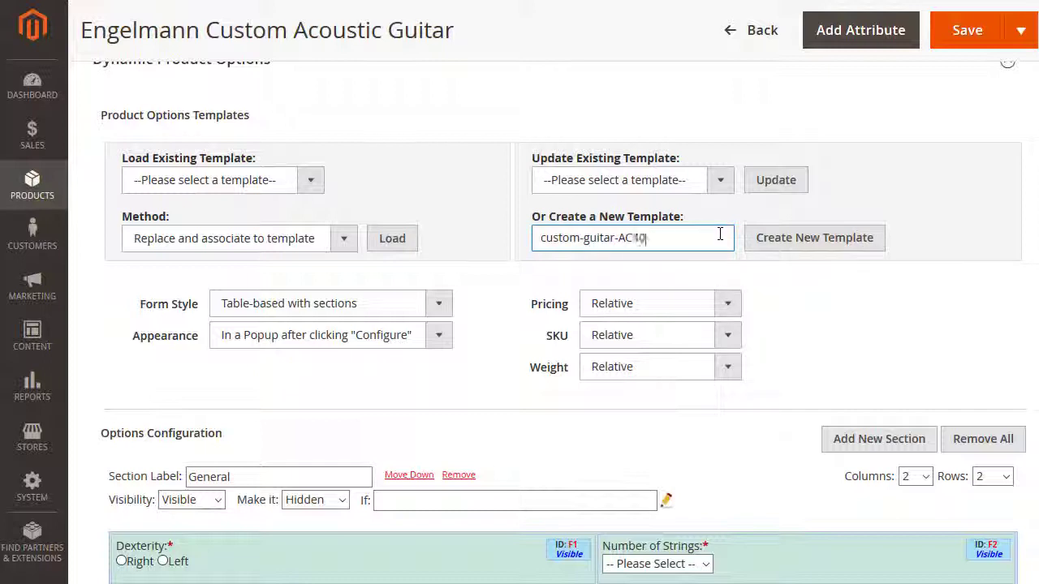
click(811, 248)
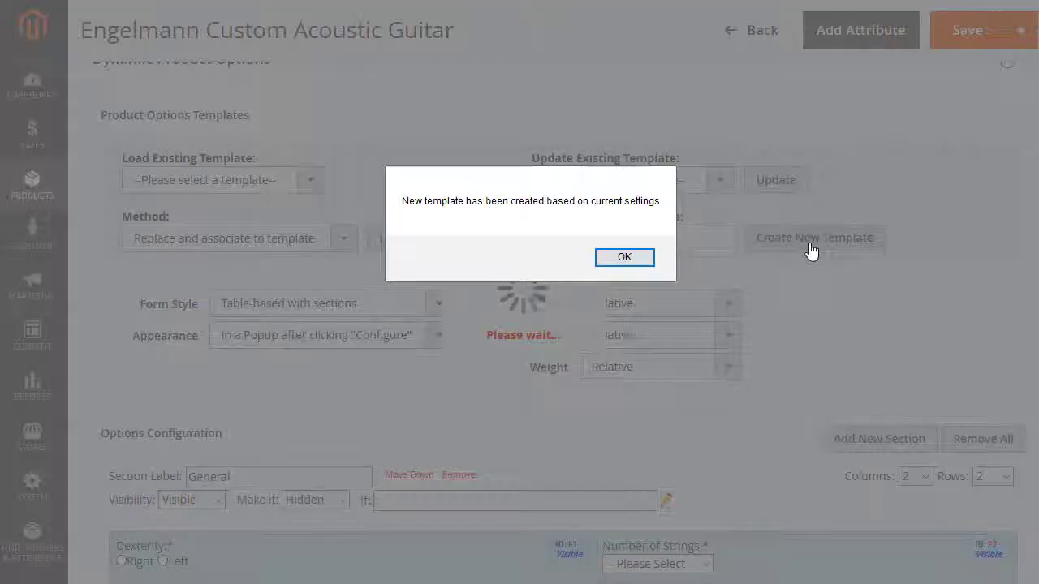
key(Return)
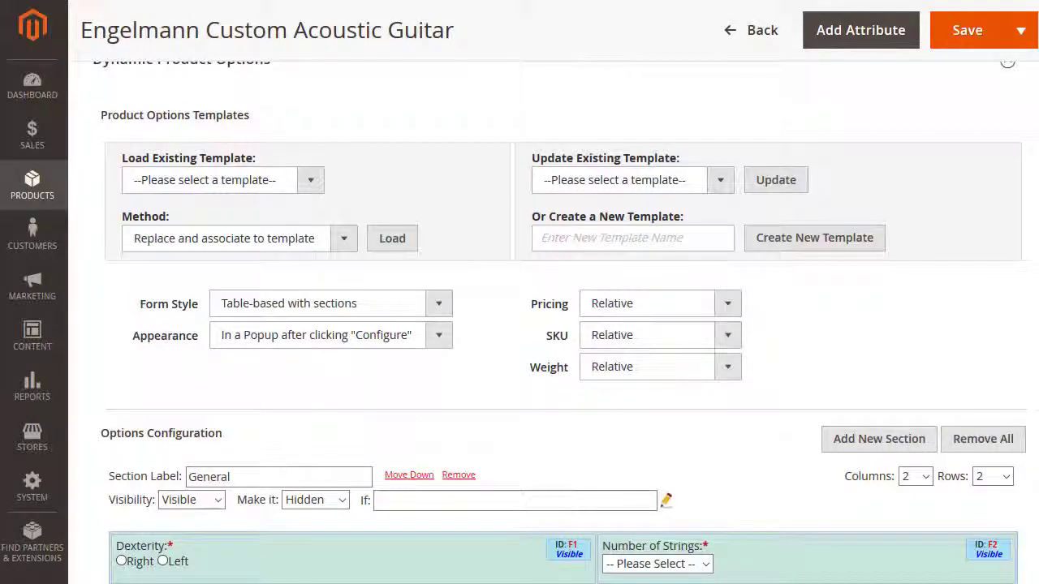
Load the custom-guitar-AC40 template onto the two selected Engelmann guitars, replacing their options
click(29, 193)
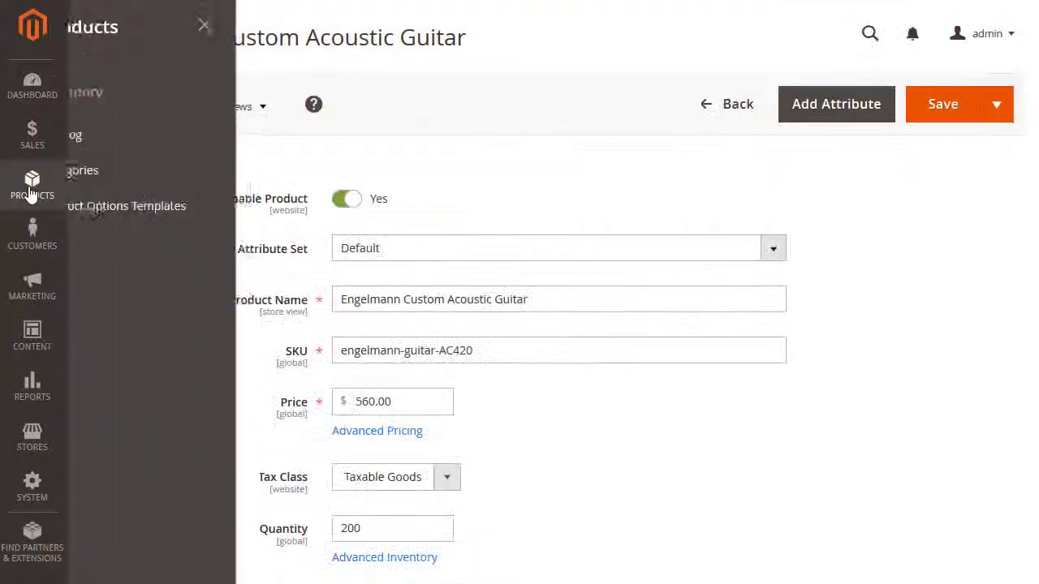
click(161, 208)
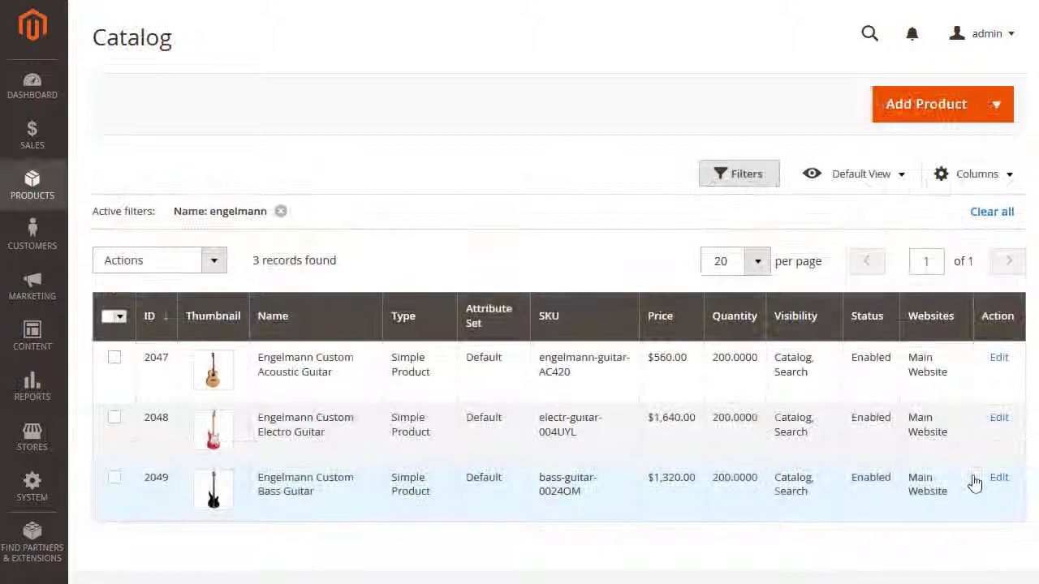
scroll(971, 480, down, 2)
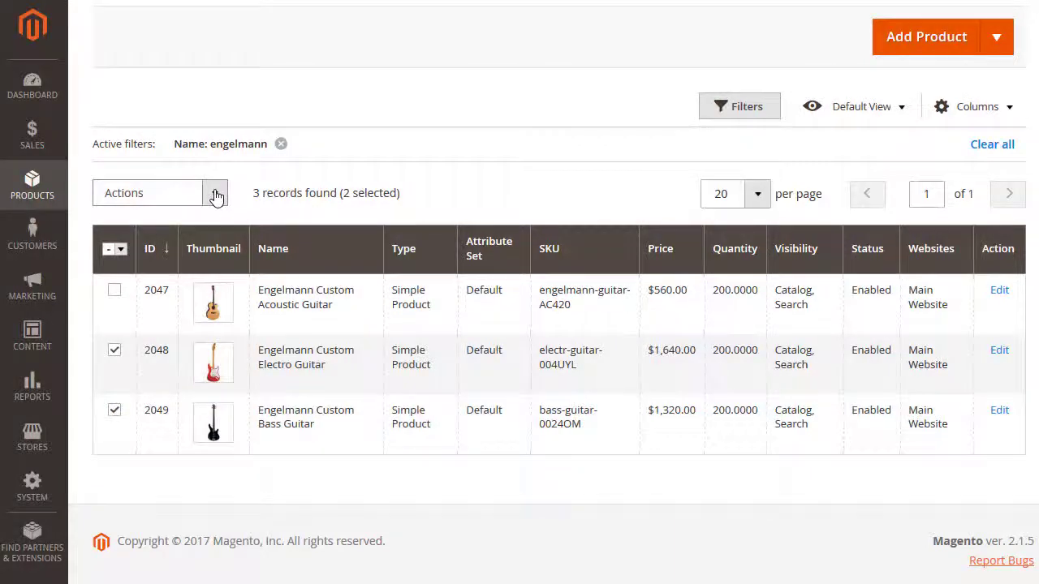
click(215, 197)
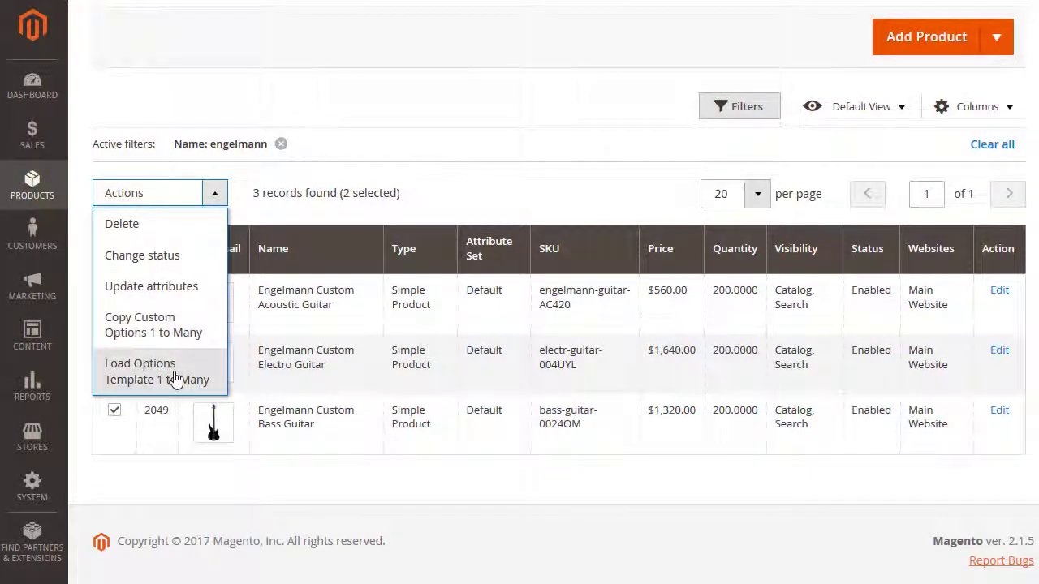
click(175, 379)
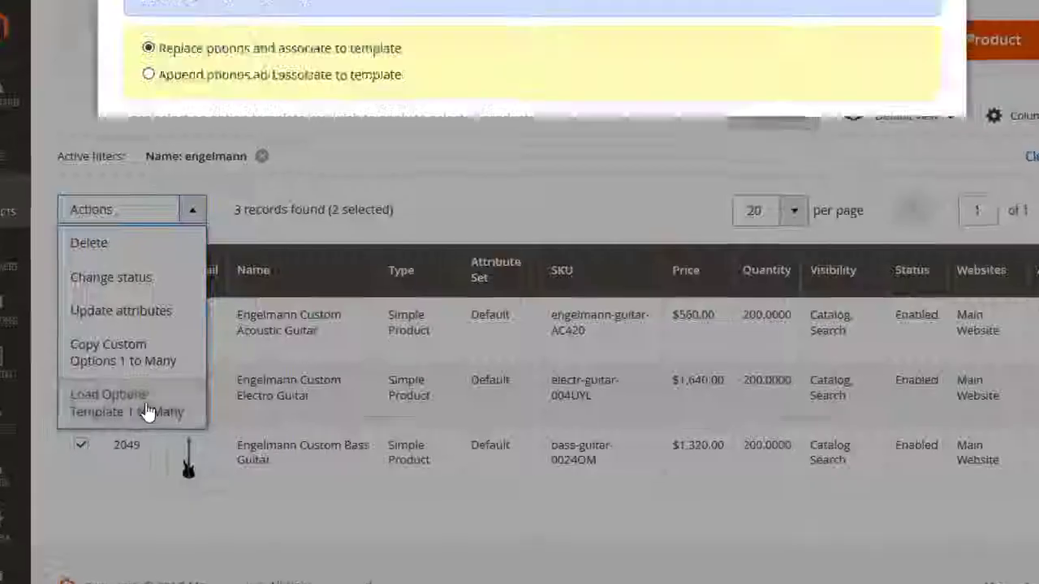
click(688, 123)
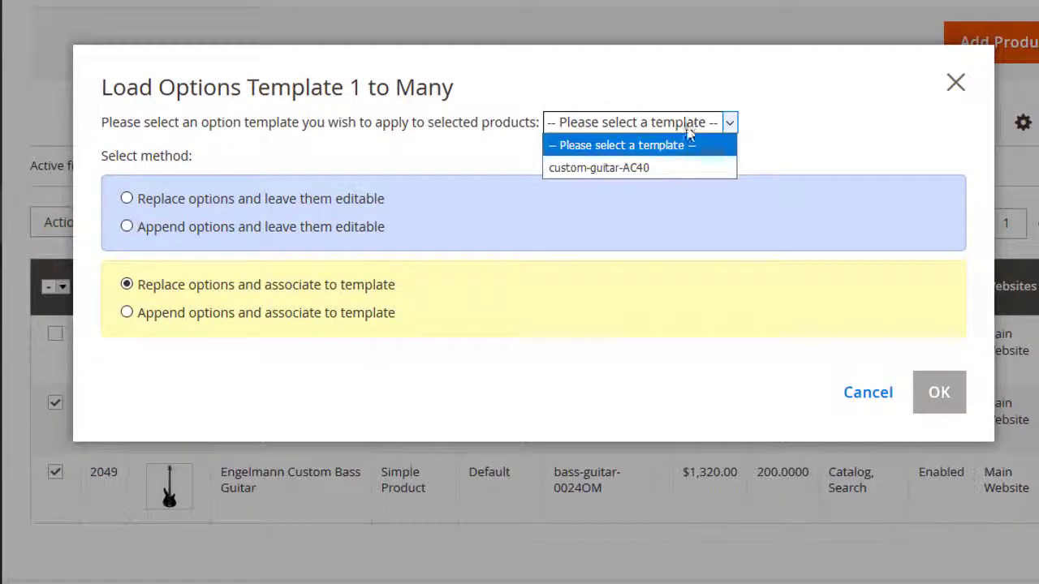
click(679, 169)
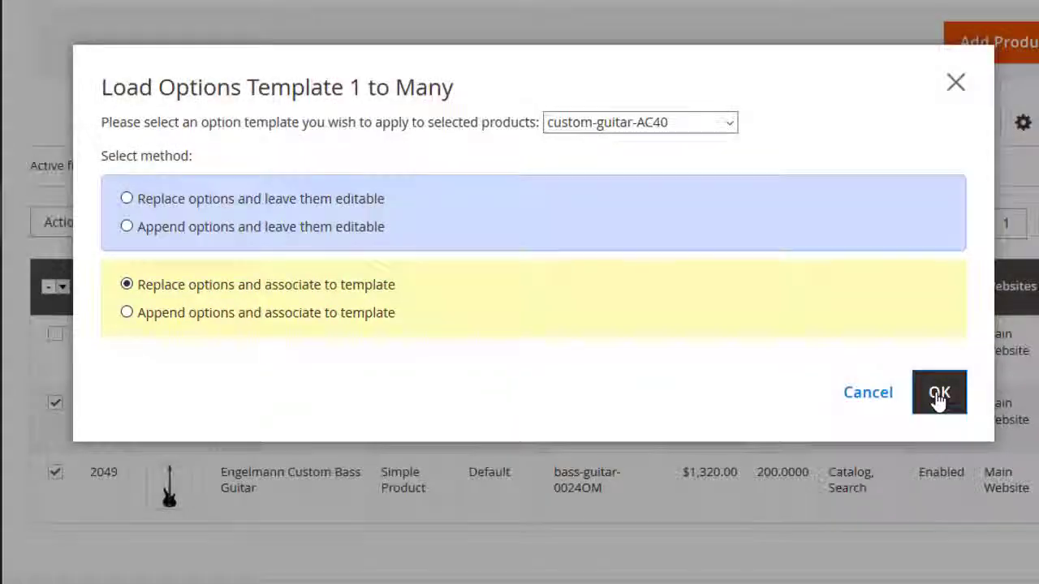
click(939, 395)
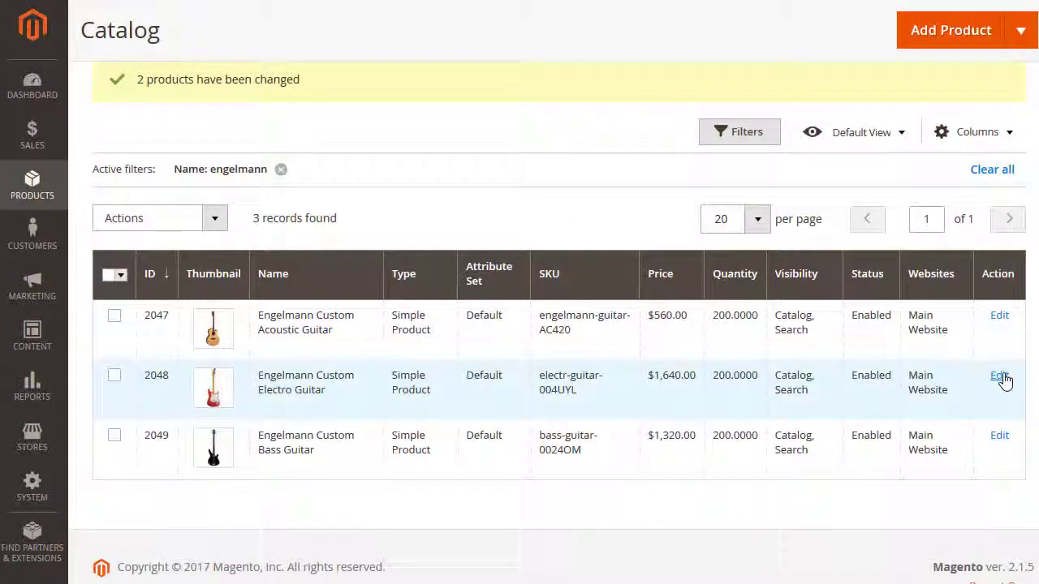
Open the Engelmann Custom Electro Guitar and scroll to its template options
click(1000, 377)
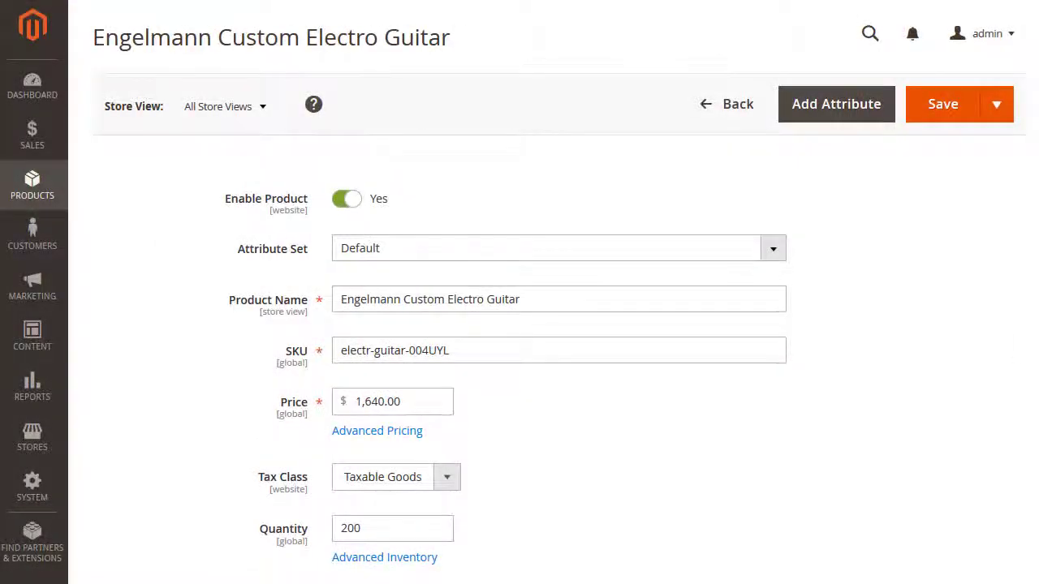
scroll(559, 318, down, 15)
scroll(559, 318, down, 5)
scroll(559, 318, down, 2)
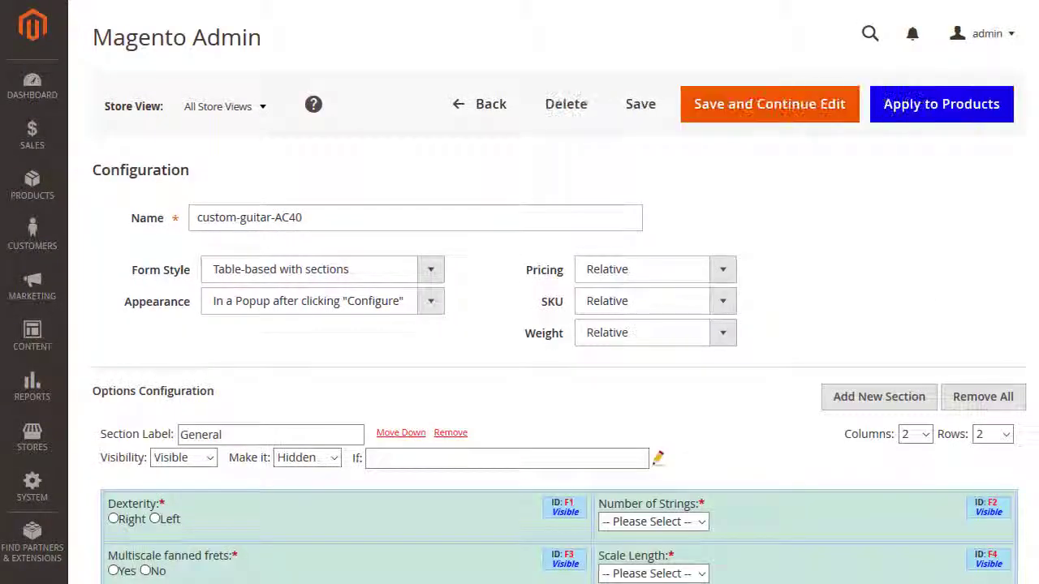
scroll(1009, 152, down, 4)
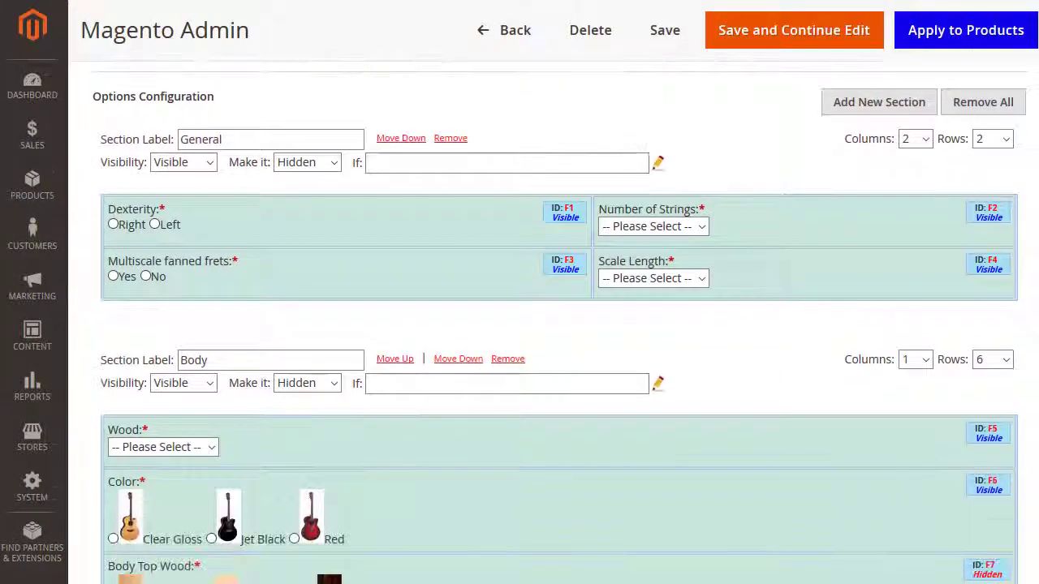
Rearrange the General section into four rows stacked in a single column
click(1007, 139)
click(986, 209)
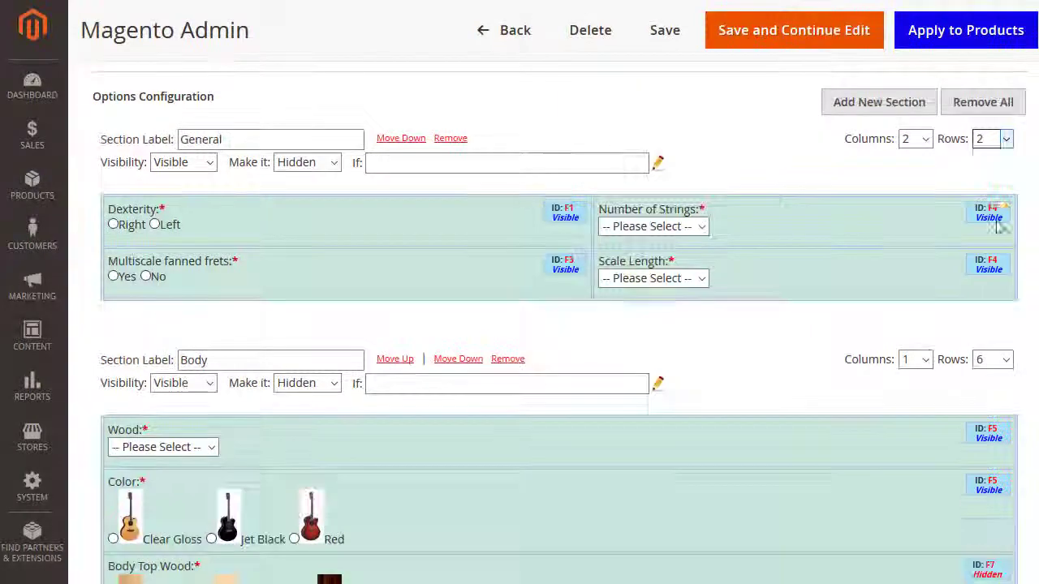
drag(801, 255, 292, 387)
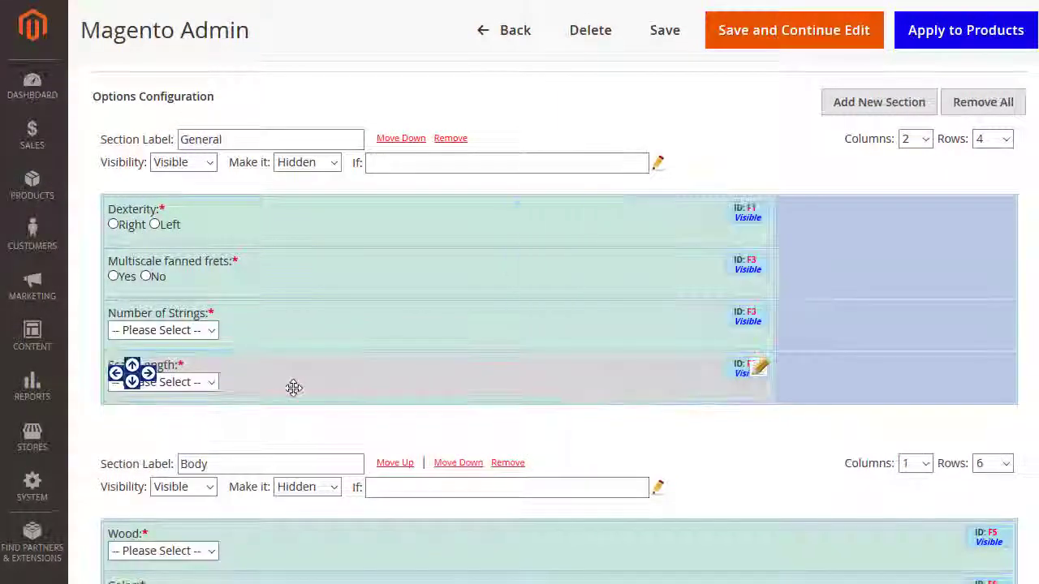
click(927, 144)
click(925, 156)
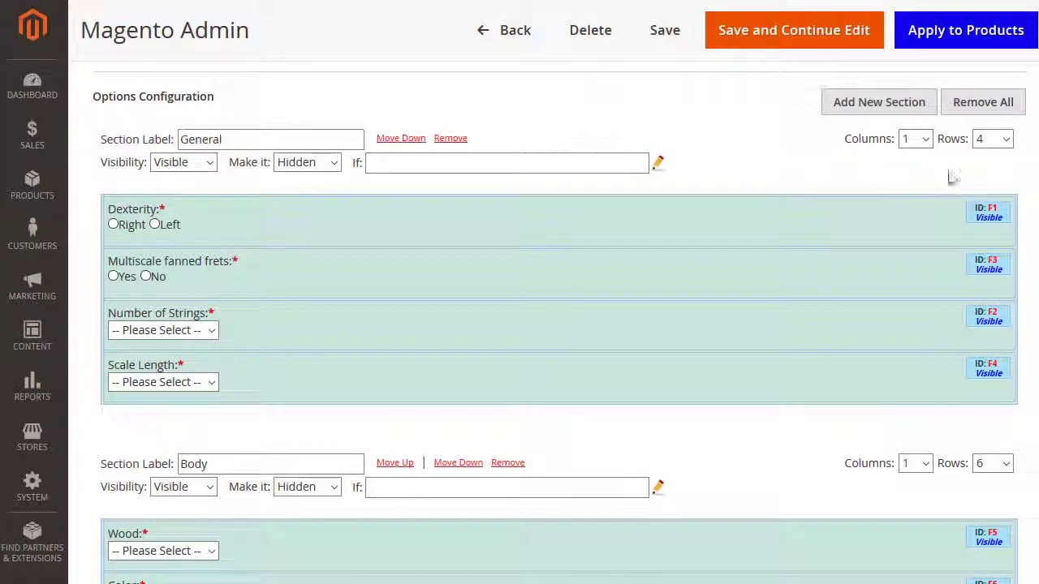
scroll(948, 176, up, 2)
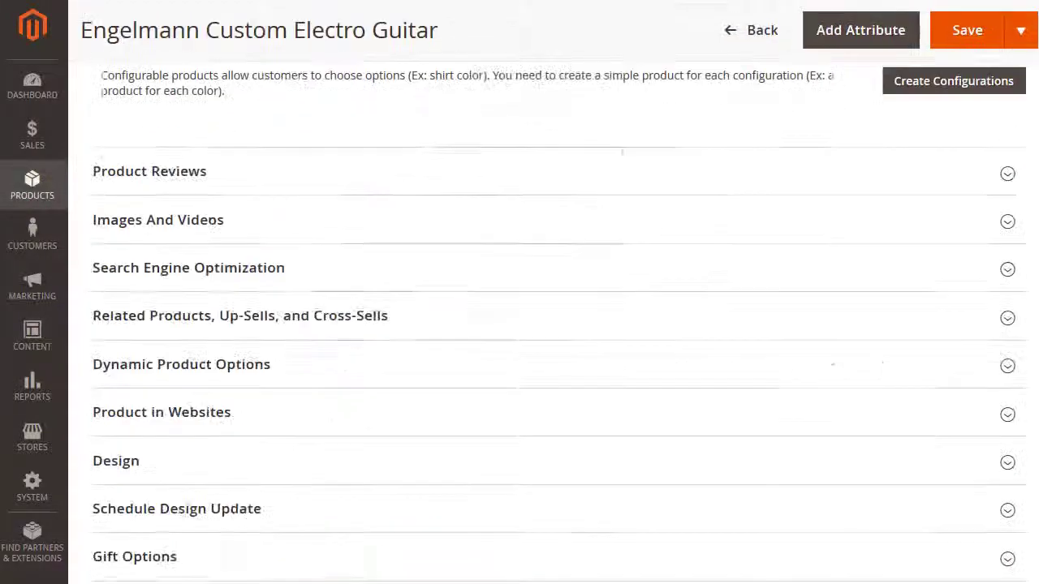
Expand and review the product's Dynamic Product Options section
scroll(944, 206, down, 2)
click(944, 206)
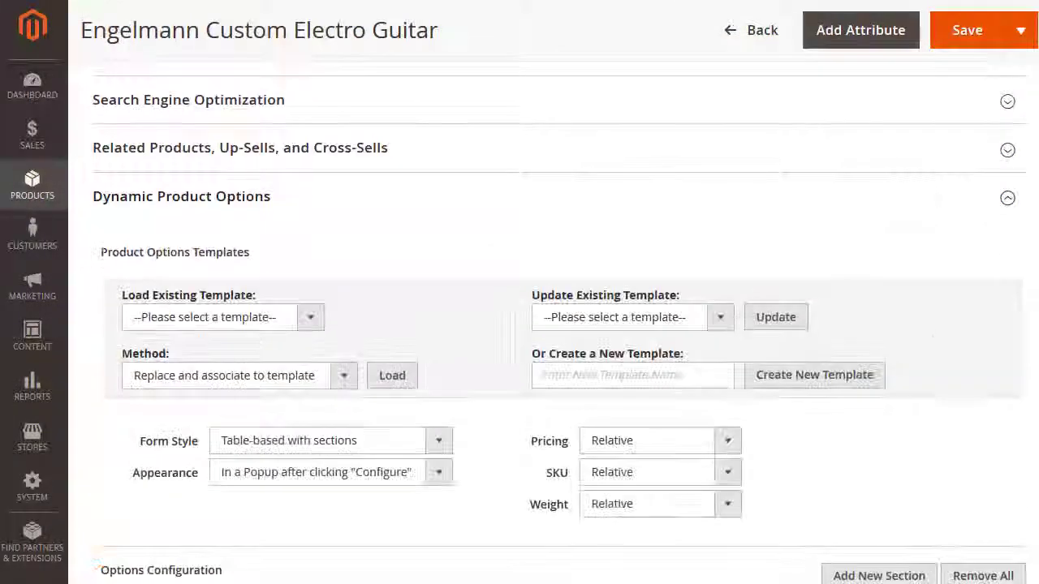
scroll(944, 206, down, 3)
scroll(944, 207, down, 3)
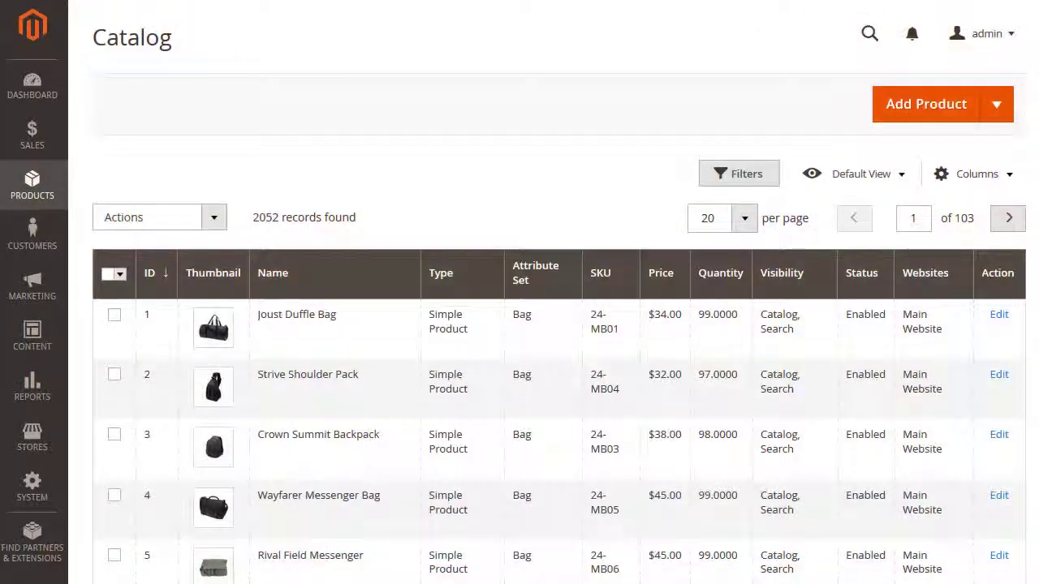
Copy custom options from product 1 to the Strive, Crown Summit and Wayfarer bags
click(115, 375)
click(114, 434)
click(114, 496)
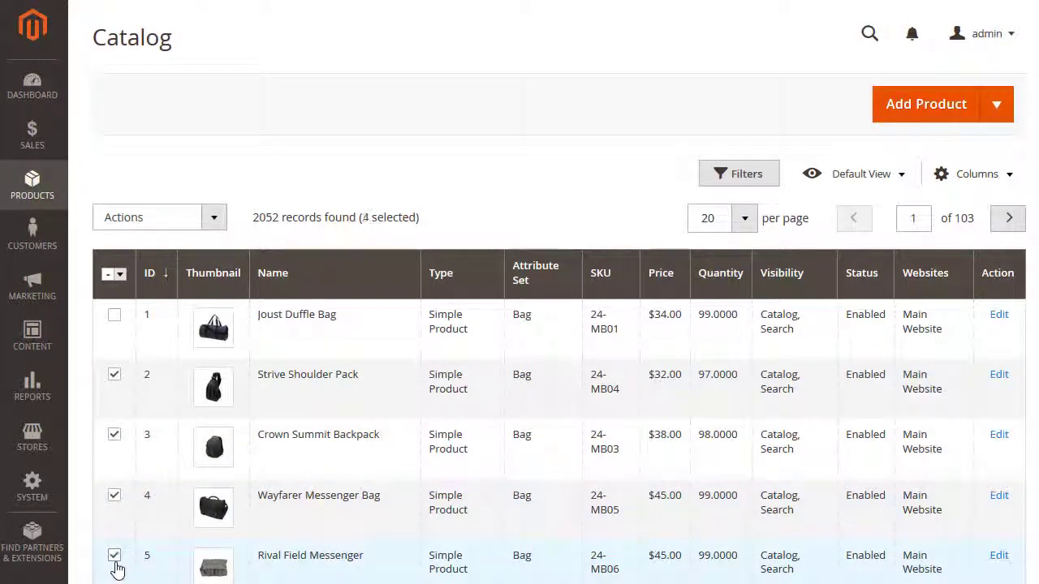
click(214, 219)
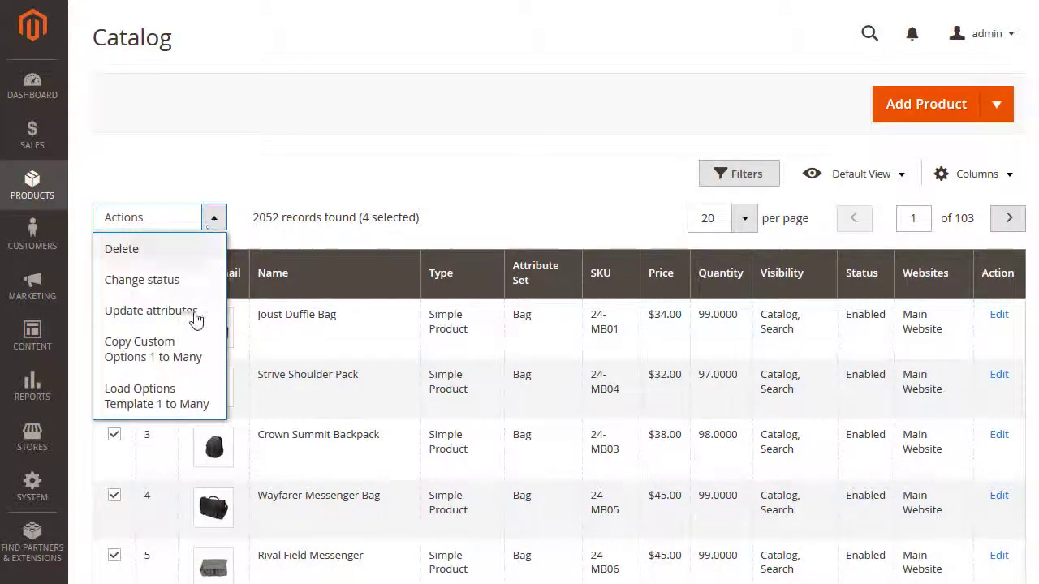
click(184, 358)
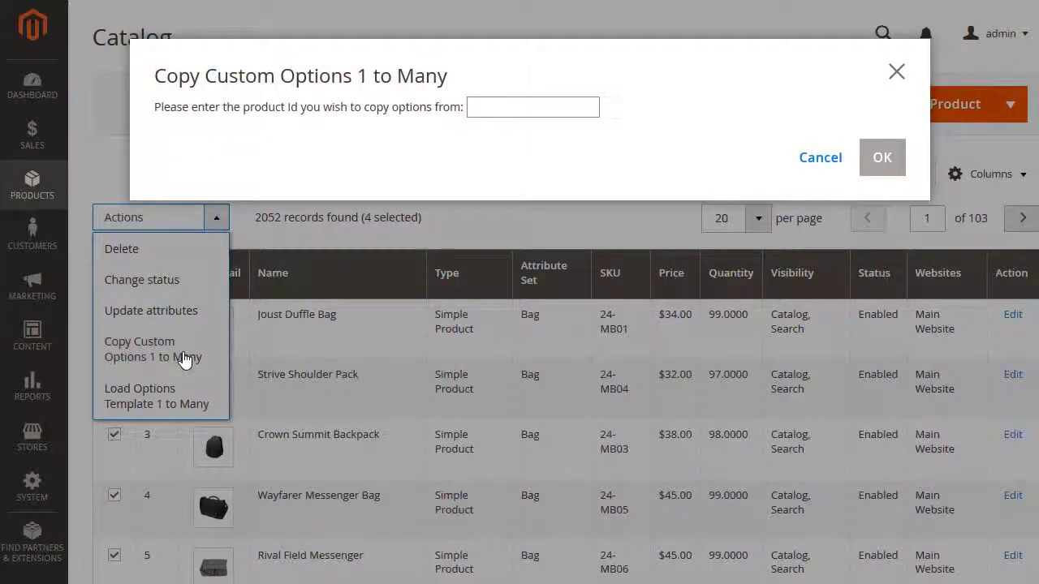
text(1)
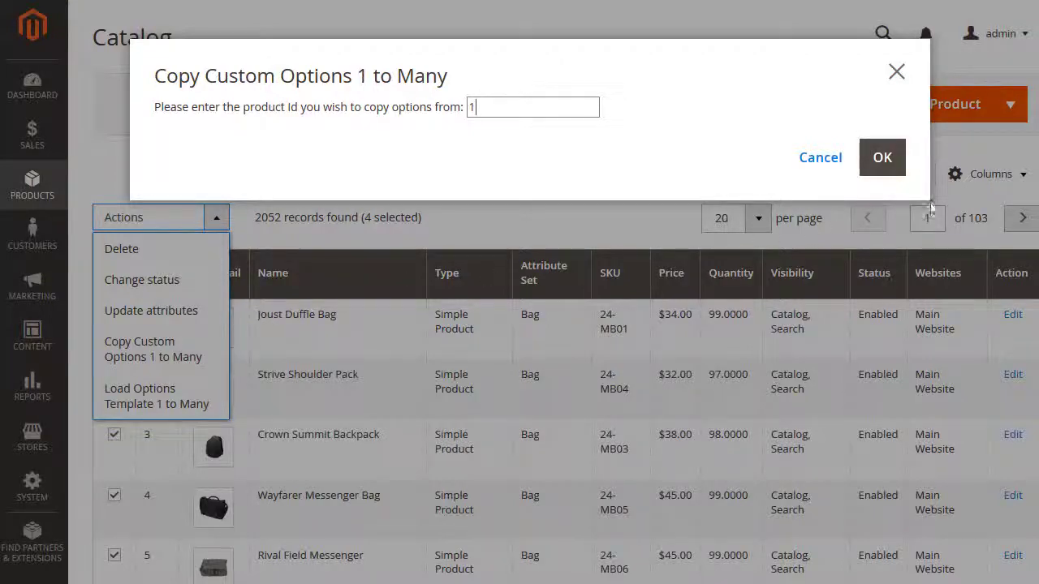
click(885, 165)
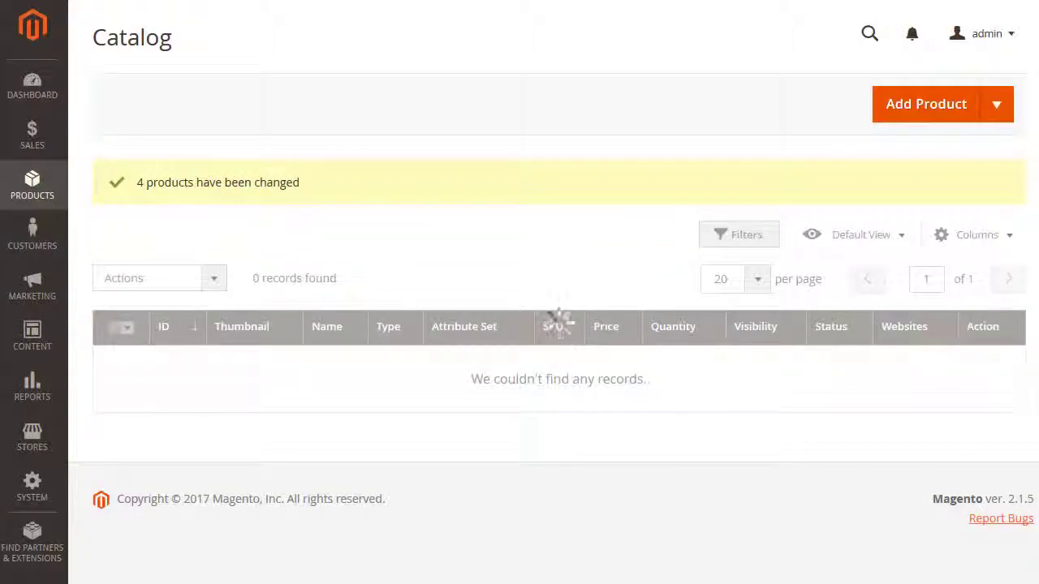
Check the Crown Summit Backpack's copied Dynamic Product Options
scroll(1007, 243, down, 2)
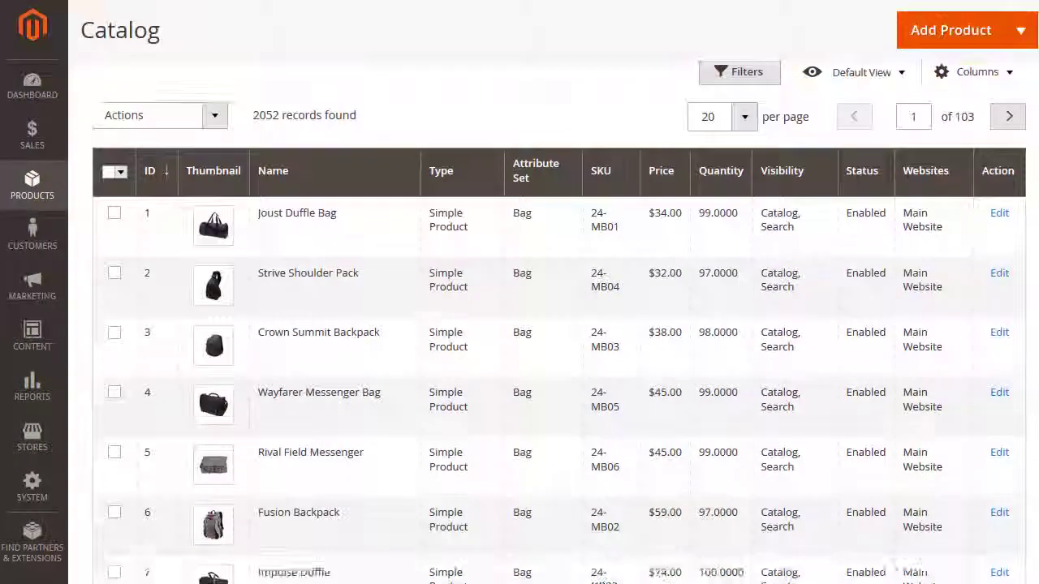
scroll(1007, 243, down, 1)
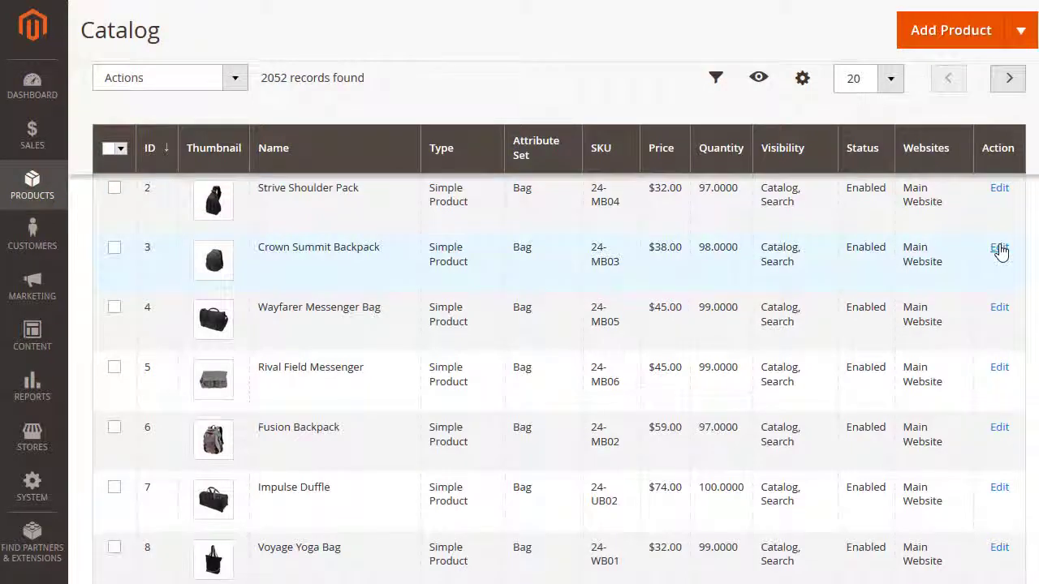
click(999, 248)
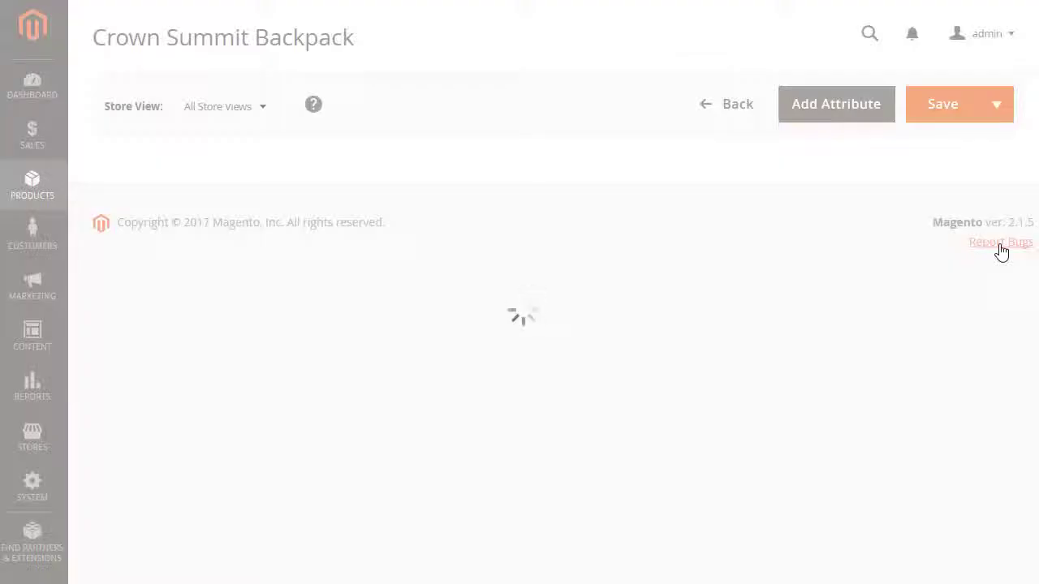
scroll(1011, 249, down, 5)
scroll(995, 480, down, 10)
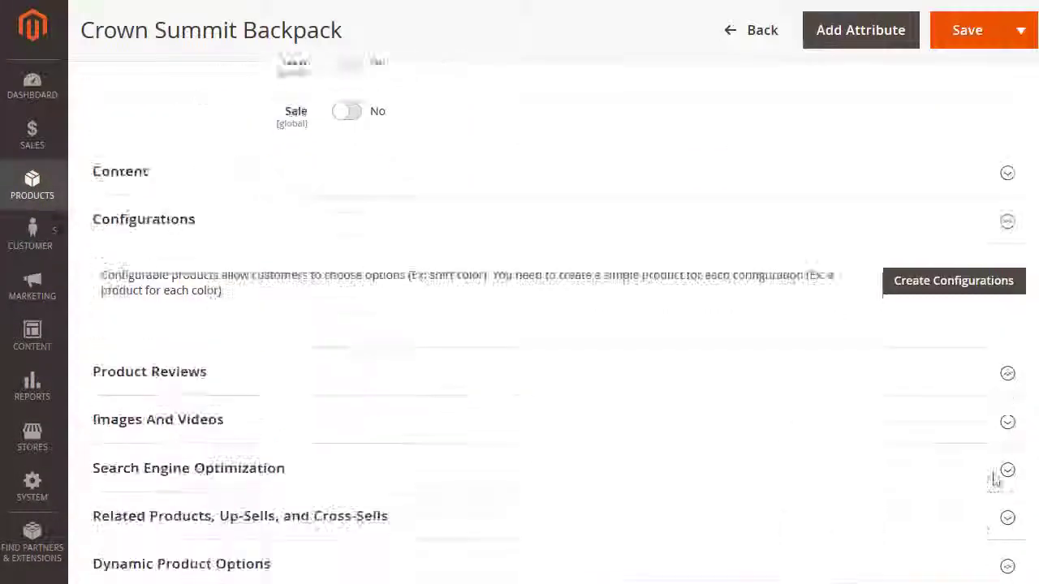
scroll(995, 481, down, 3)
click(903, 313)
scroll(903, 325, down, 5)
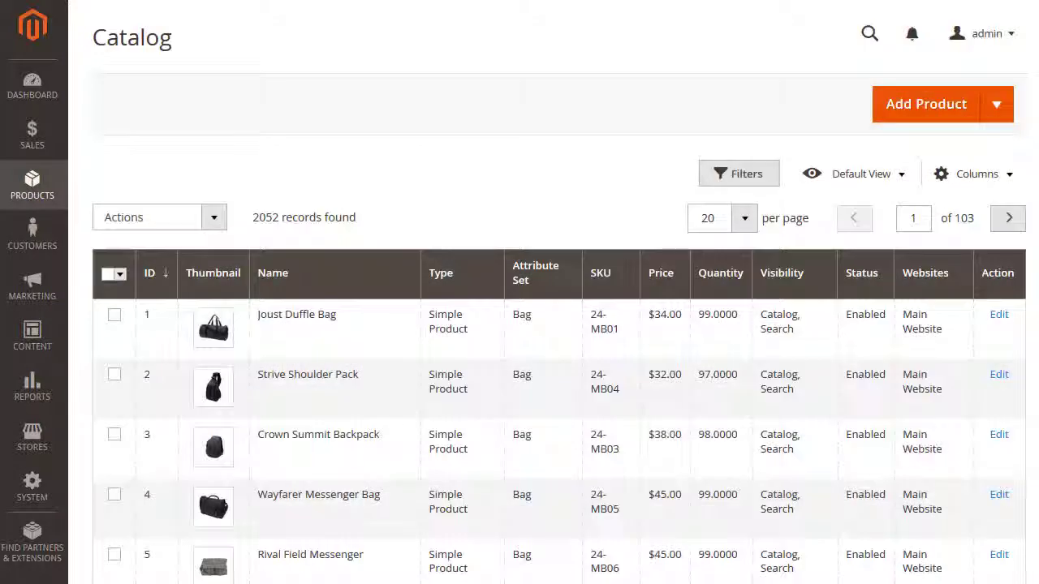
Open Stores > Configuration > ITORIS Extensions > Dynamic Product Options and expand Export / Import
click(34, 436)
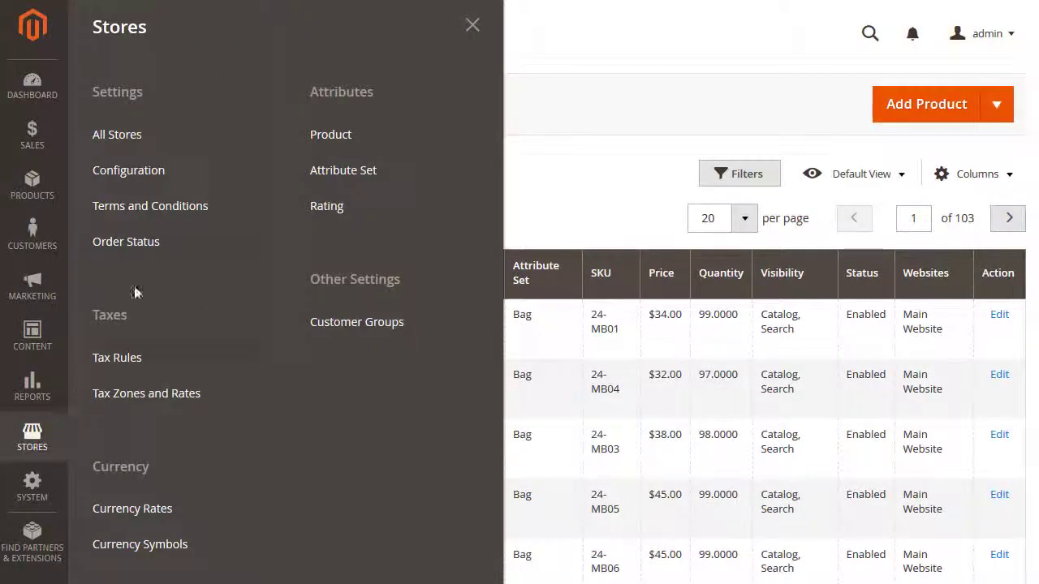
click(219, 173)
click(276, 236)
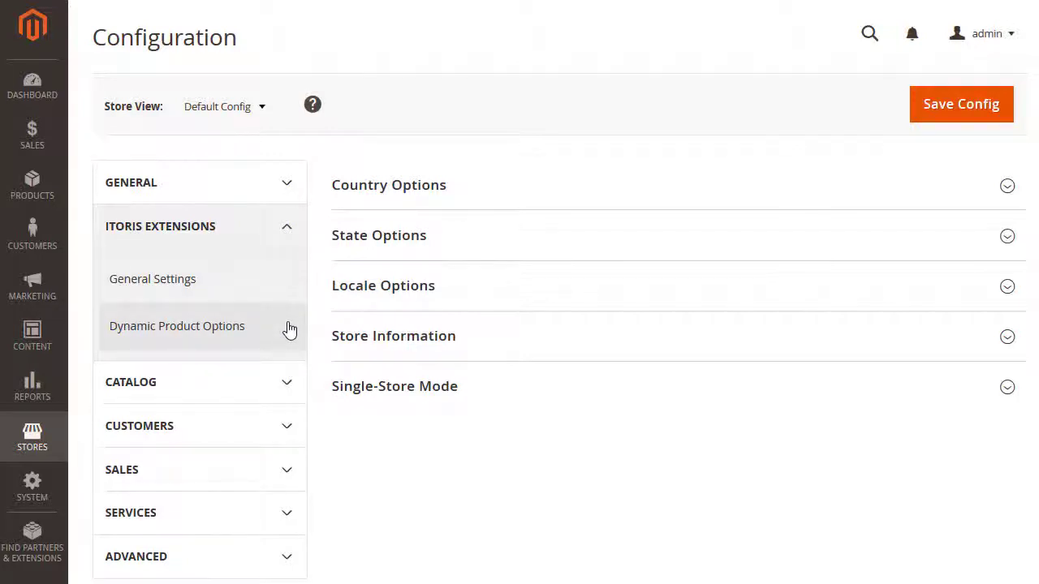
click(290, 328)
click(957, 193)
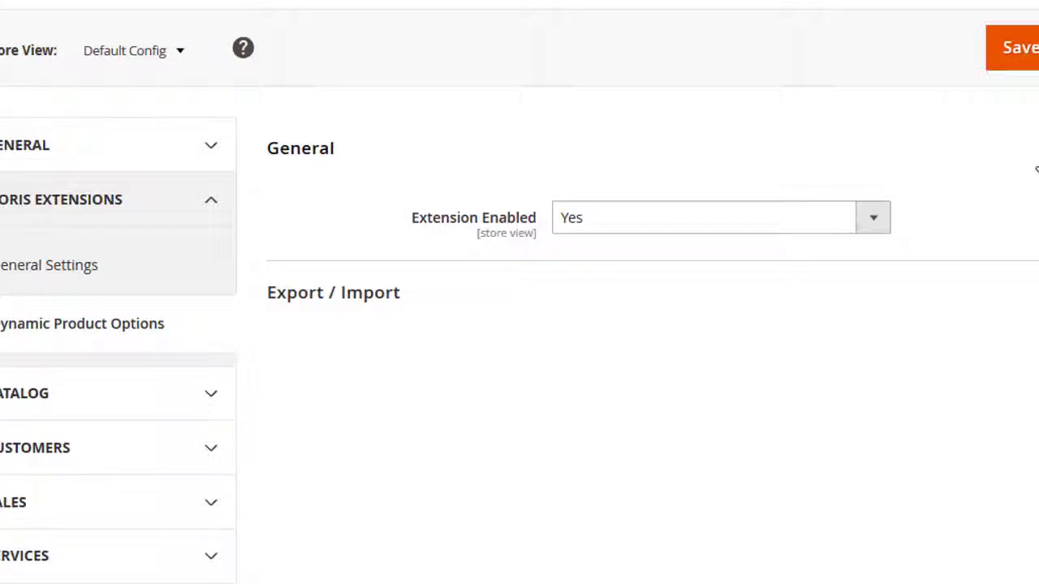
click(1036, 170)
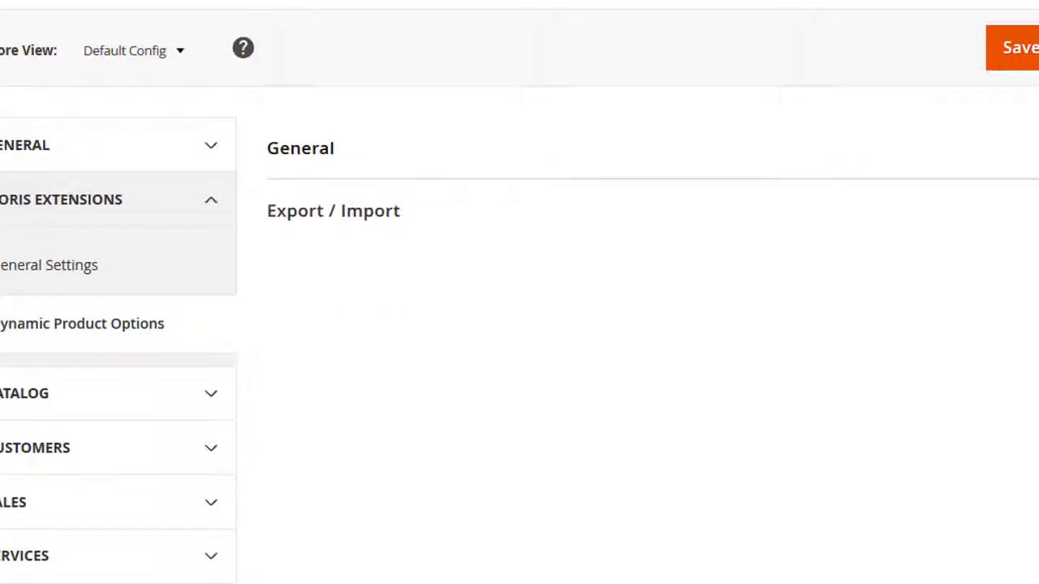
click(1035, 210)
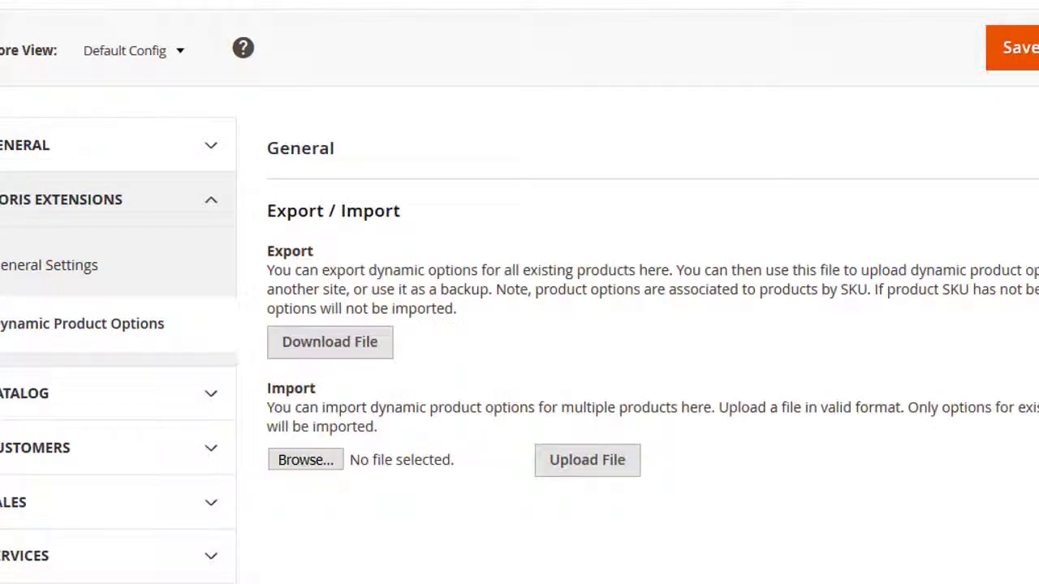